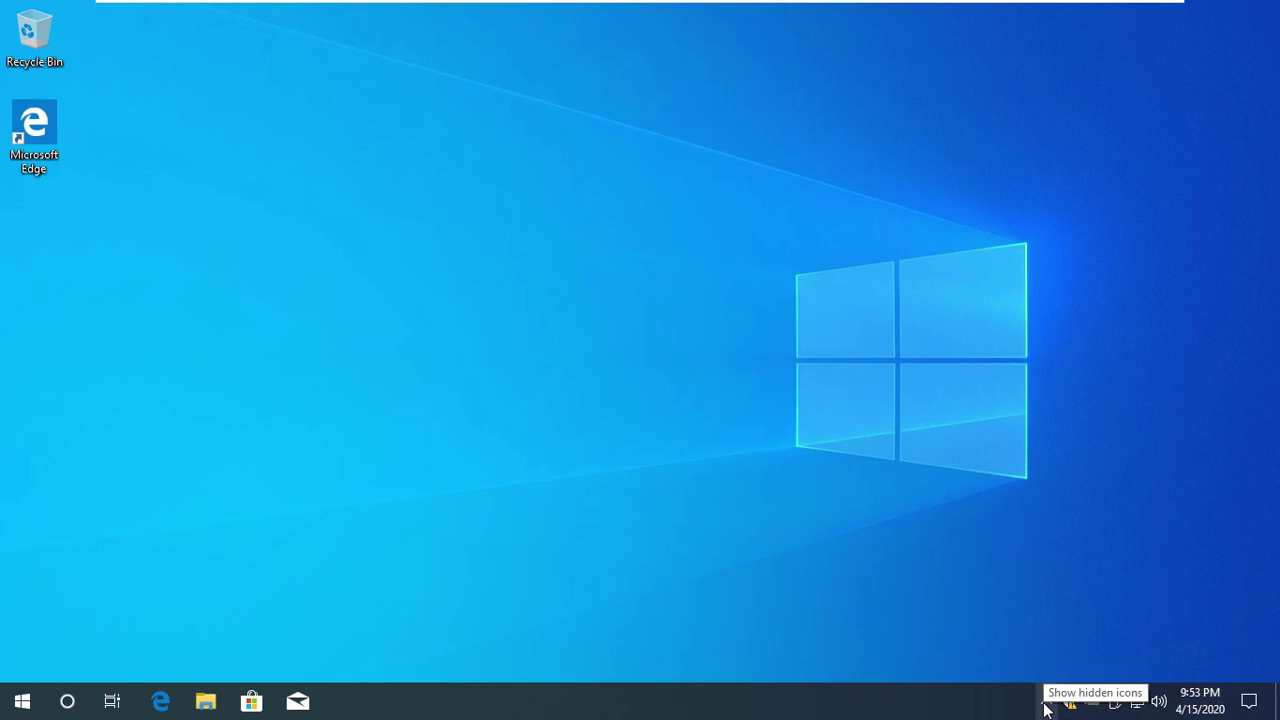
# Step: Check the hidden notification area icons and the shortcut options of the Start button
pyautogui.click(1045, 706)
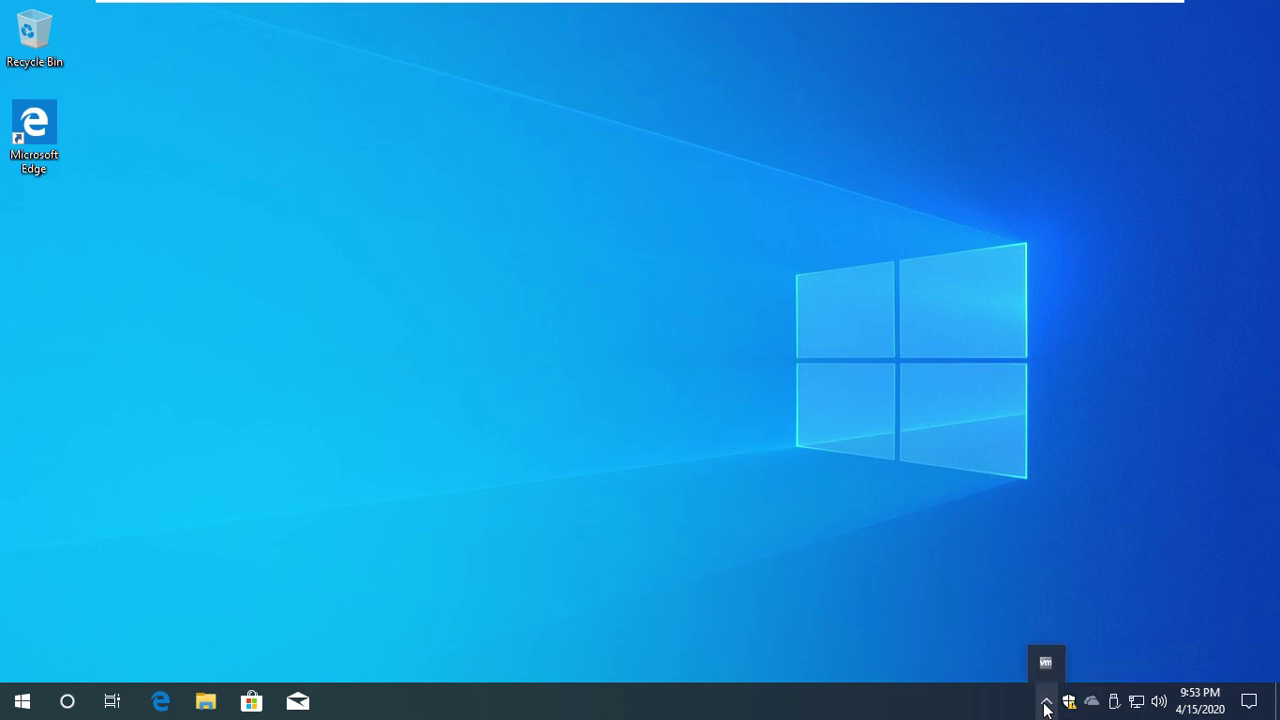
pyautogui.click(1046, 704)
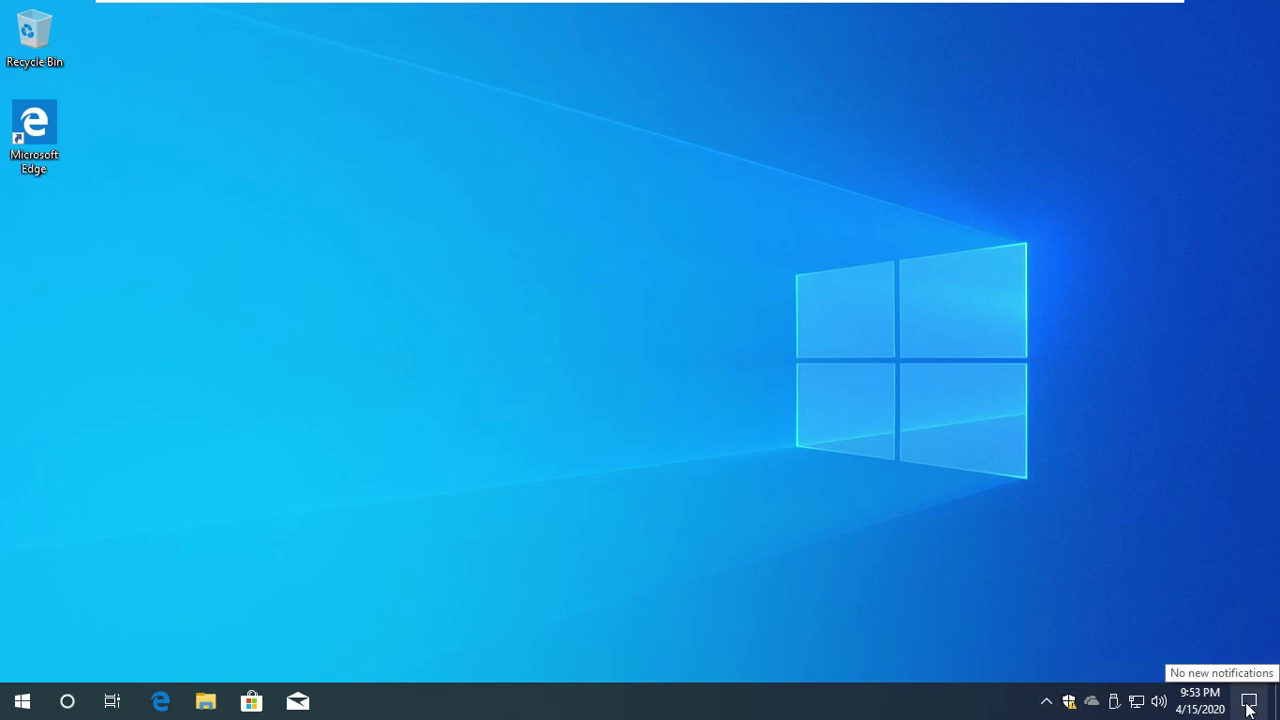
pyautogui.rightClick(18, 708)
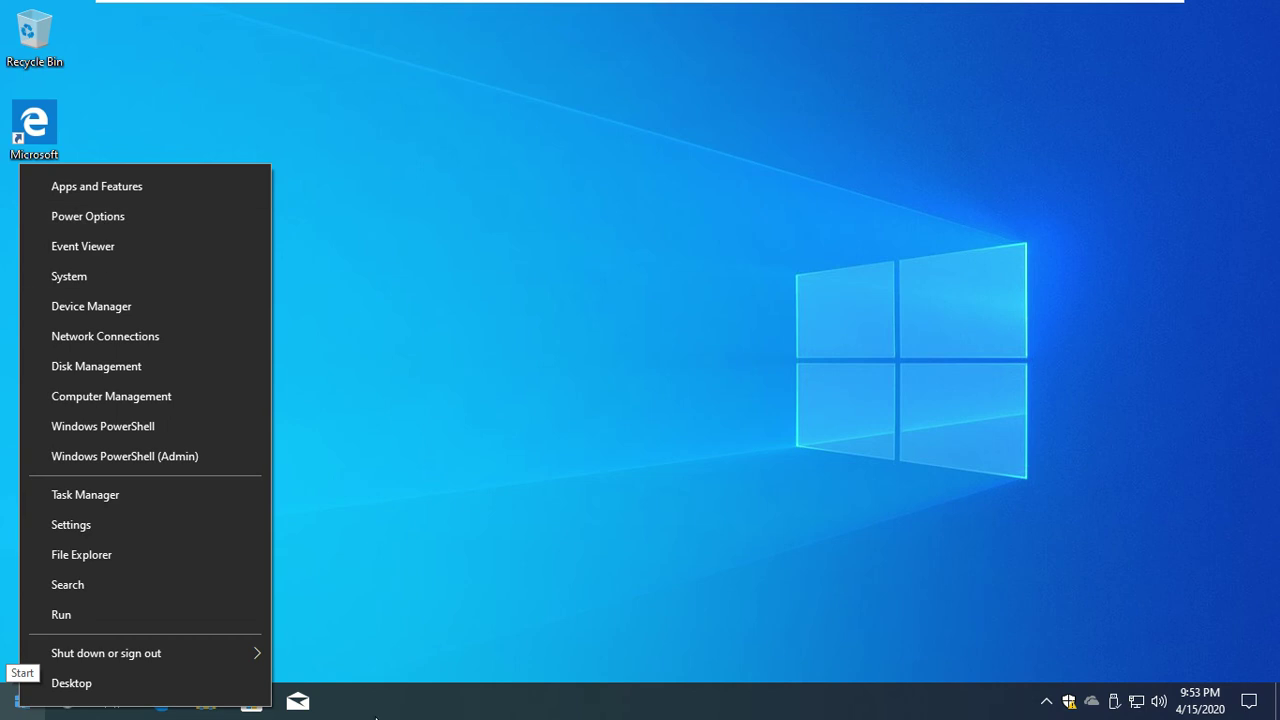
pyautogui.click(435, 711)
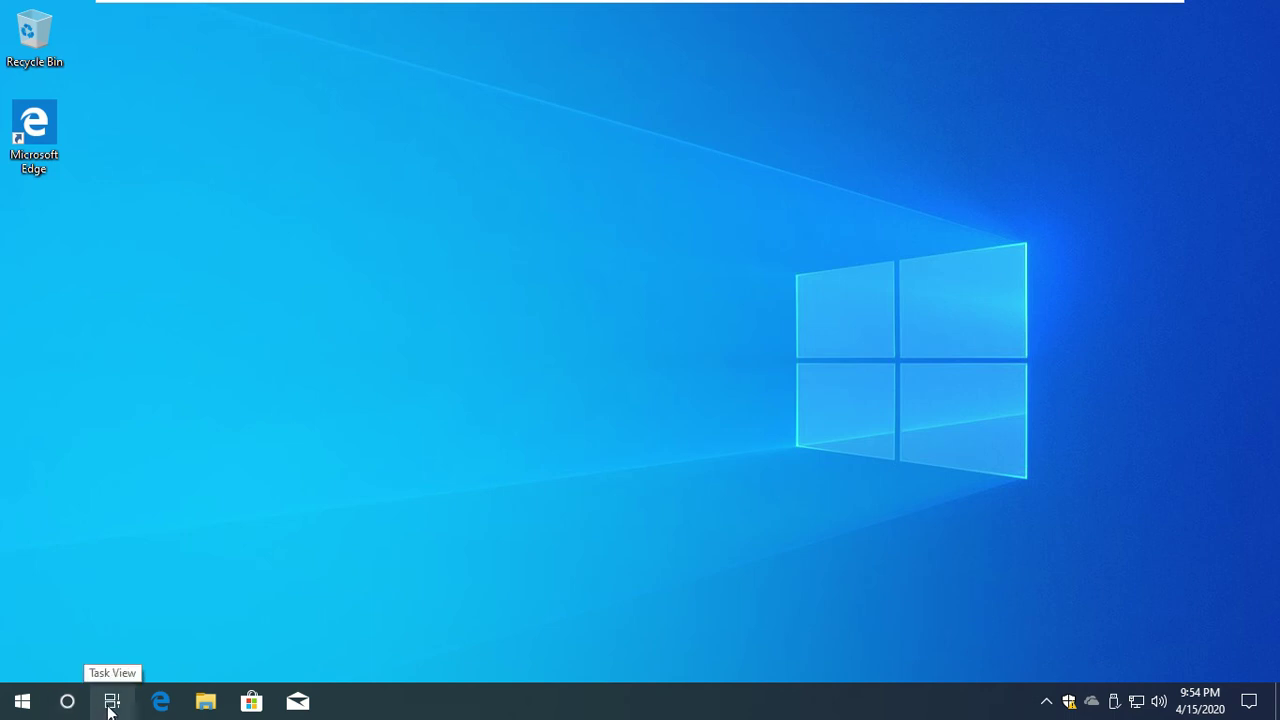
# Step: Look through the recent activities in the Task View timeline, then return to the desktop
pyautogui.click(111, 702)
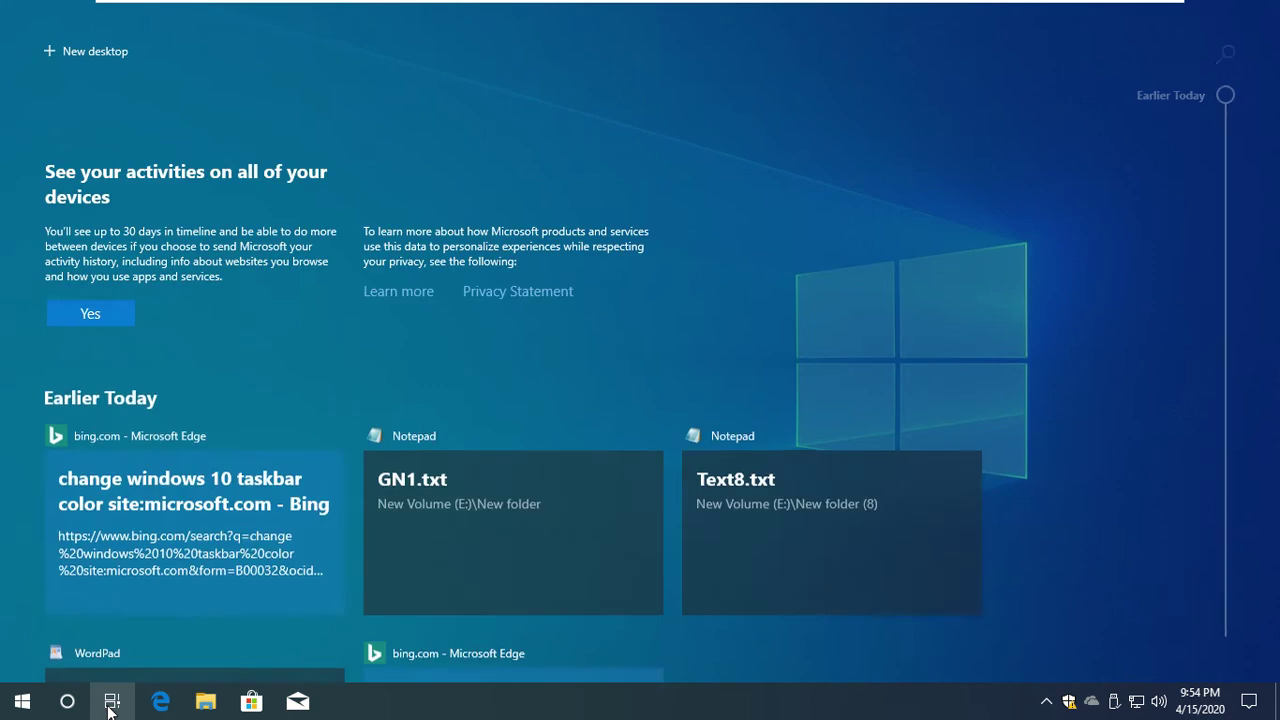
pyautogui.scroll(-2, 931, 289)
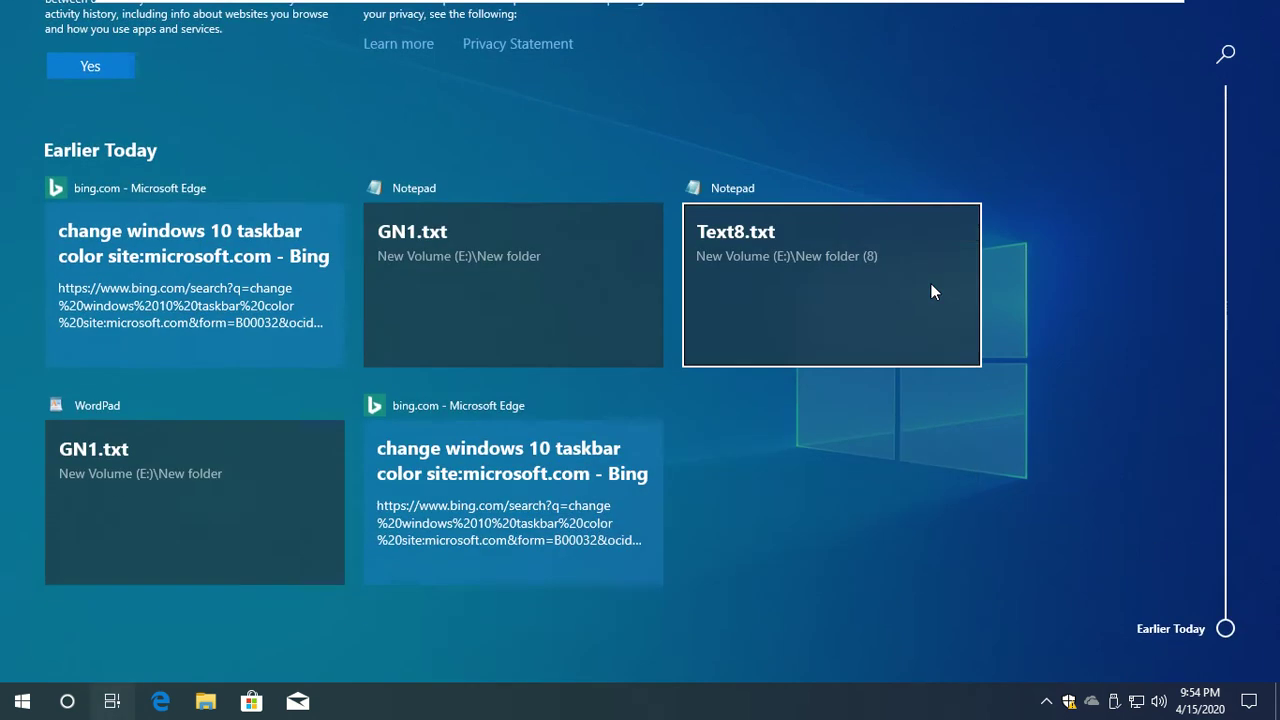
pyautogui.scroll(3, 971, 434)
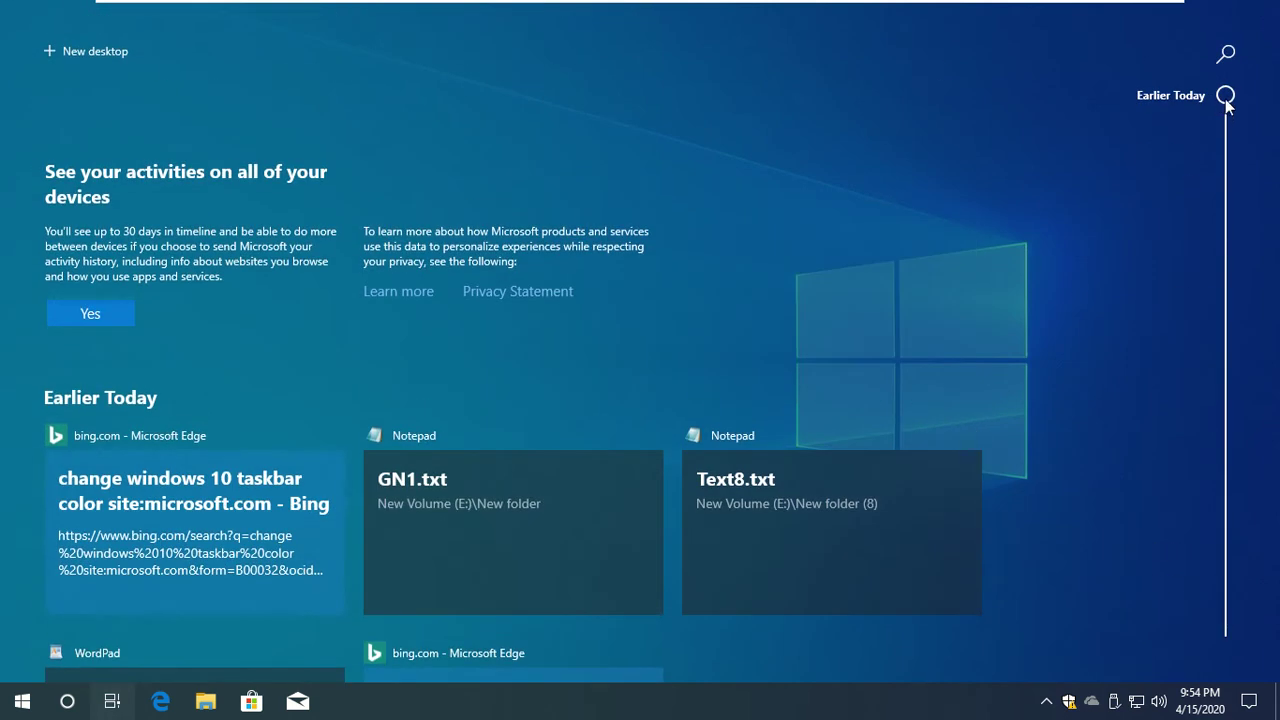
pyautogui.moveTo(1226, 96)
pyautogui.mouseDown()
pyautogui.moveTo(1232, 338)
pyautogui.moveTo(1228, 96)
pyautogui.mouseUp()
pyautogui.scroll(-2, 795, 502)
pyautogui.scroll(3, 797, 489)
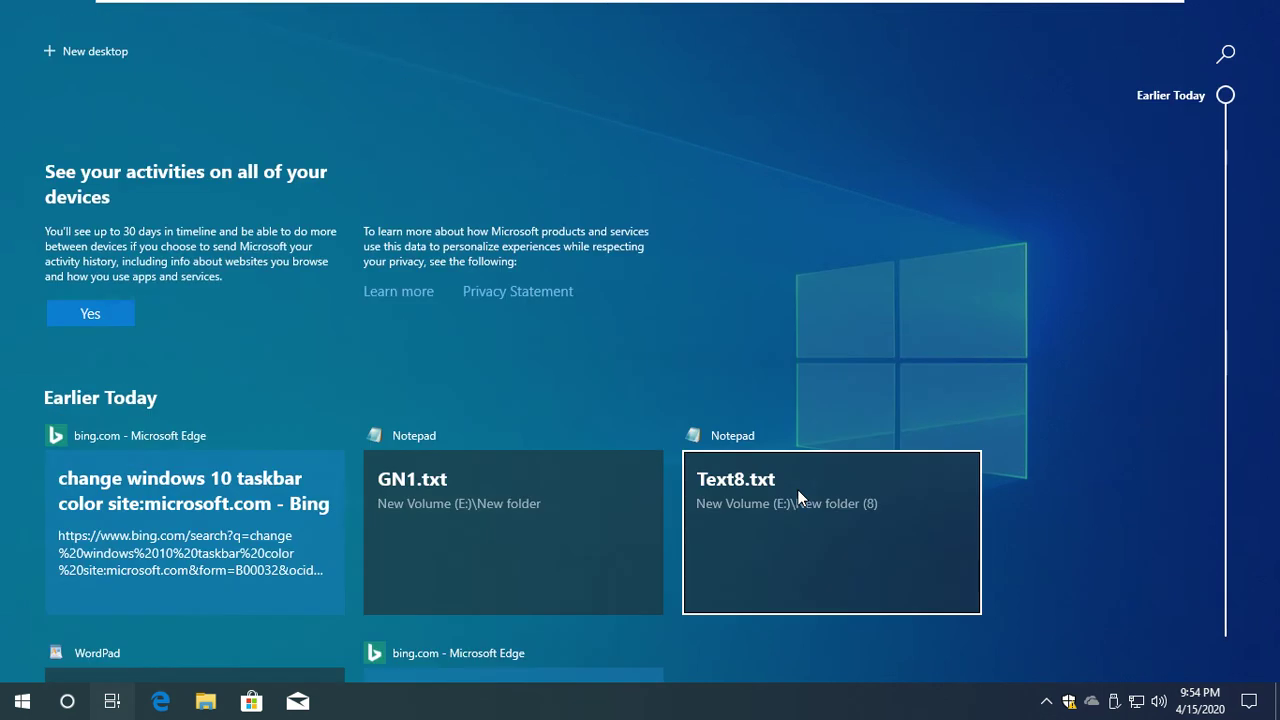
pyautogui.click(1100, 165)
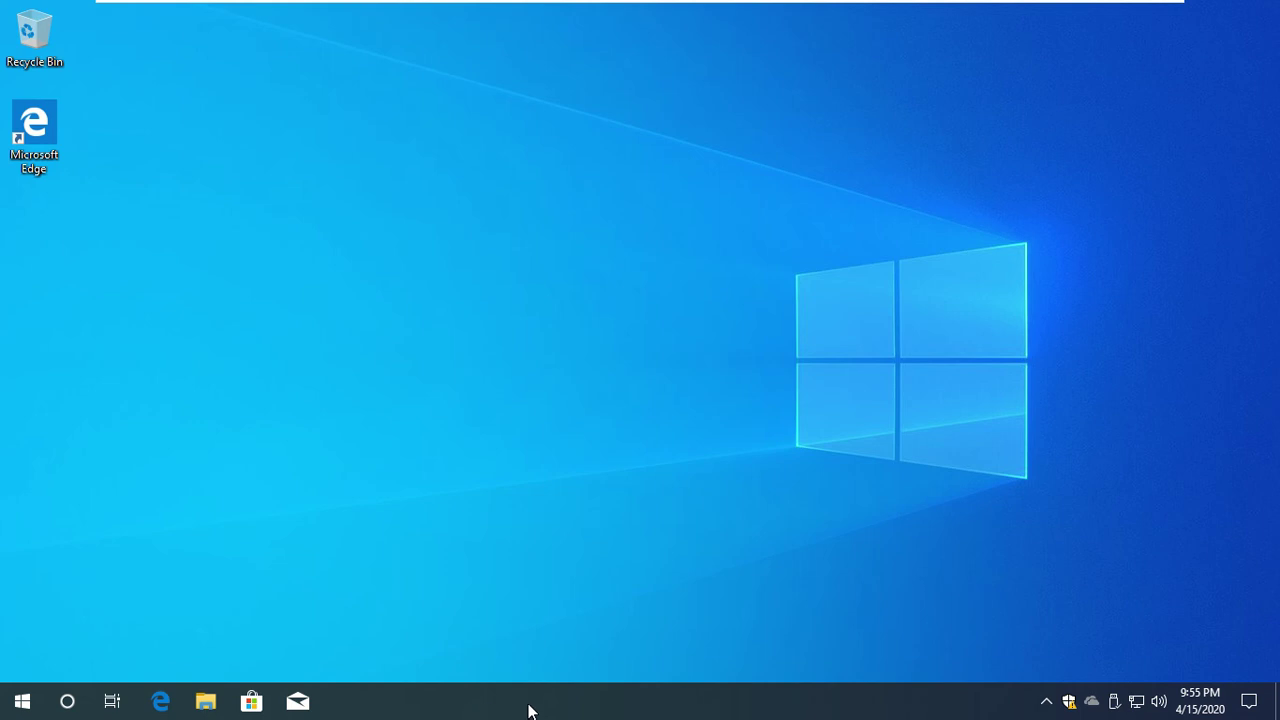
# Step: Add the Desktop toolbar to the taskbar
pyautogui.rightClick(716, 710)
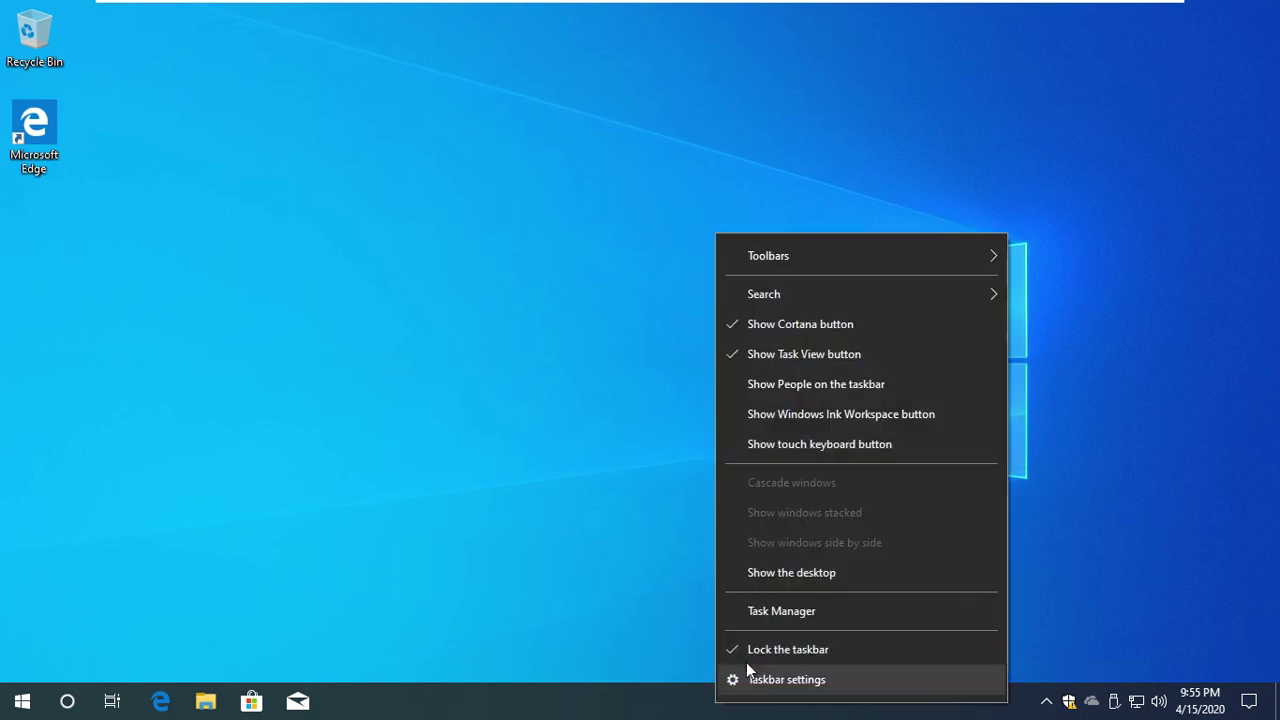
pyautogui.moveTo(798, 255)
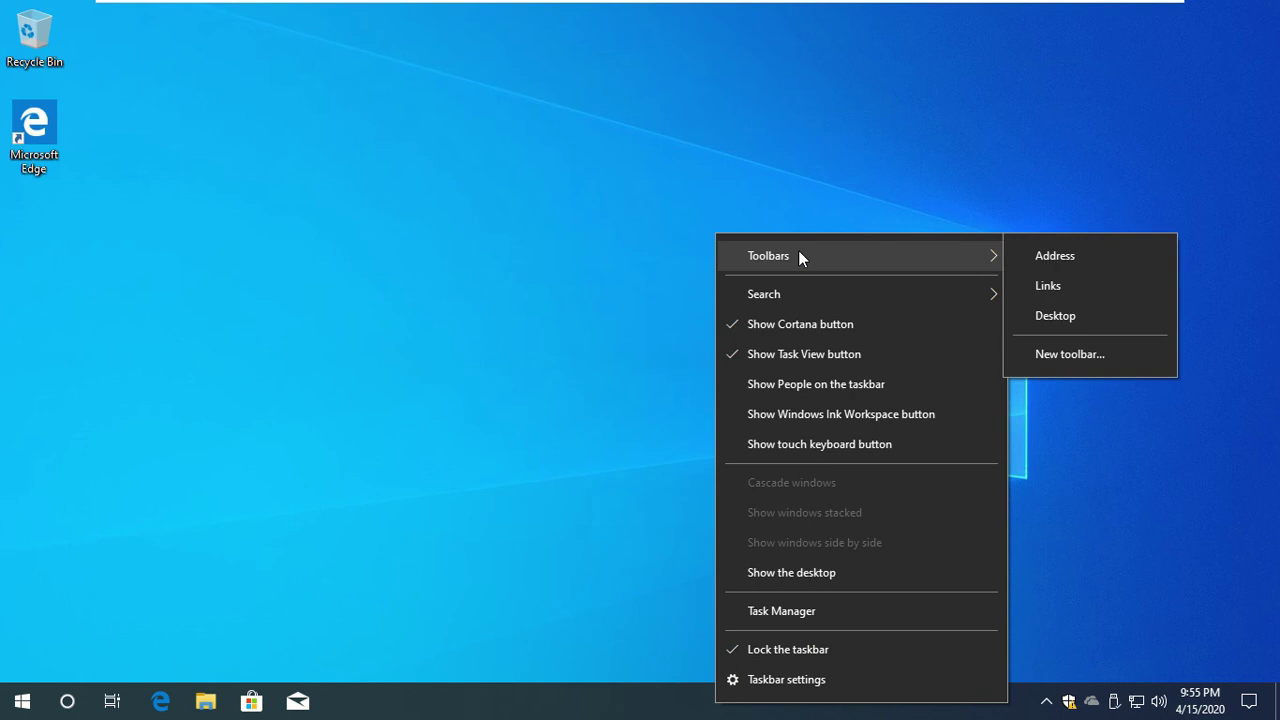
pyautogui.click(1087, 320)
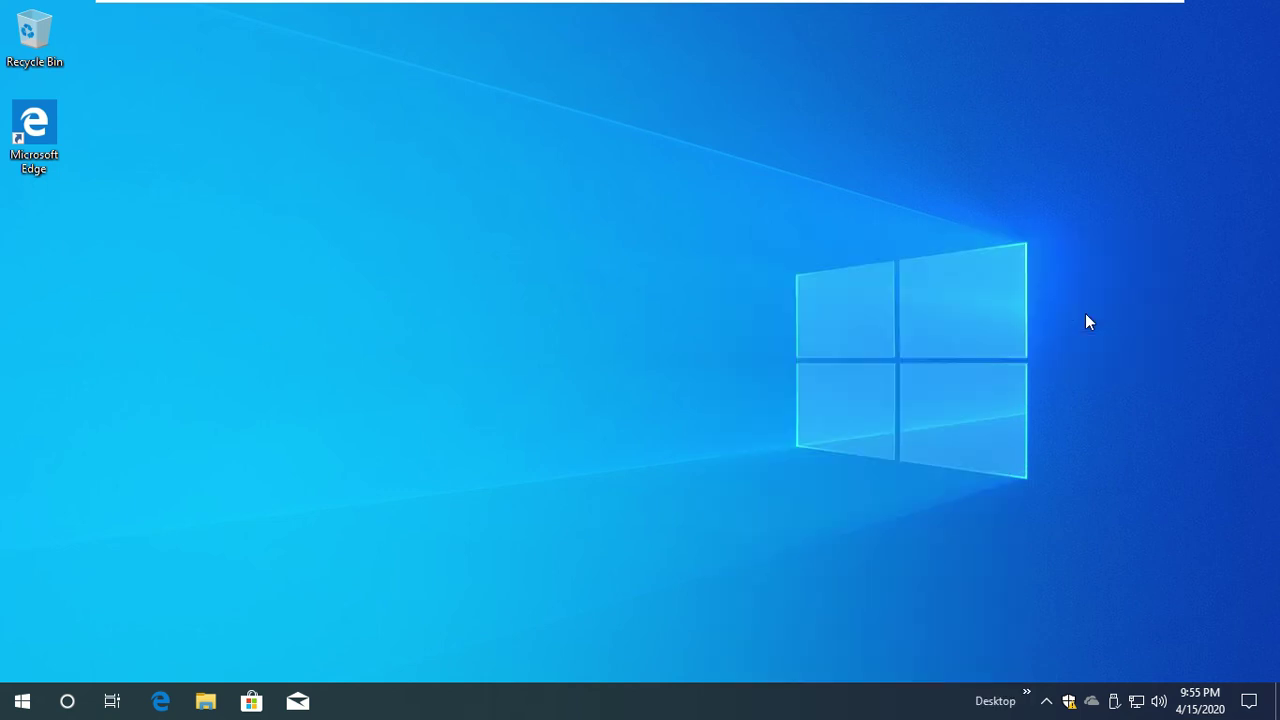
# Step: Browse the Desktop toolbar's contents, including the Libraries, user folder and Control Panel entries
pyautogui.click(1027, 695)
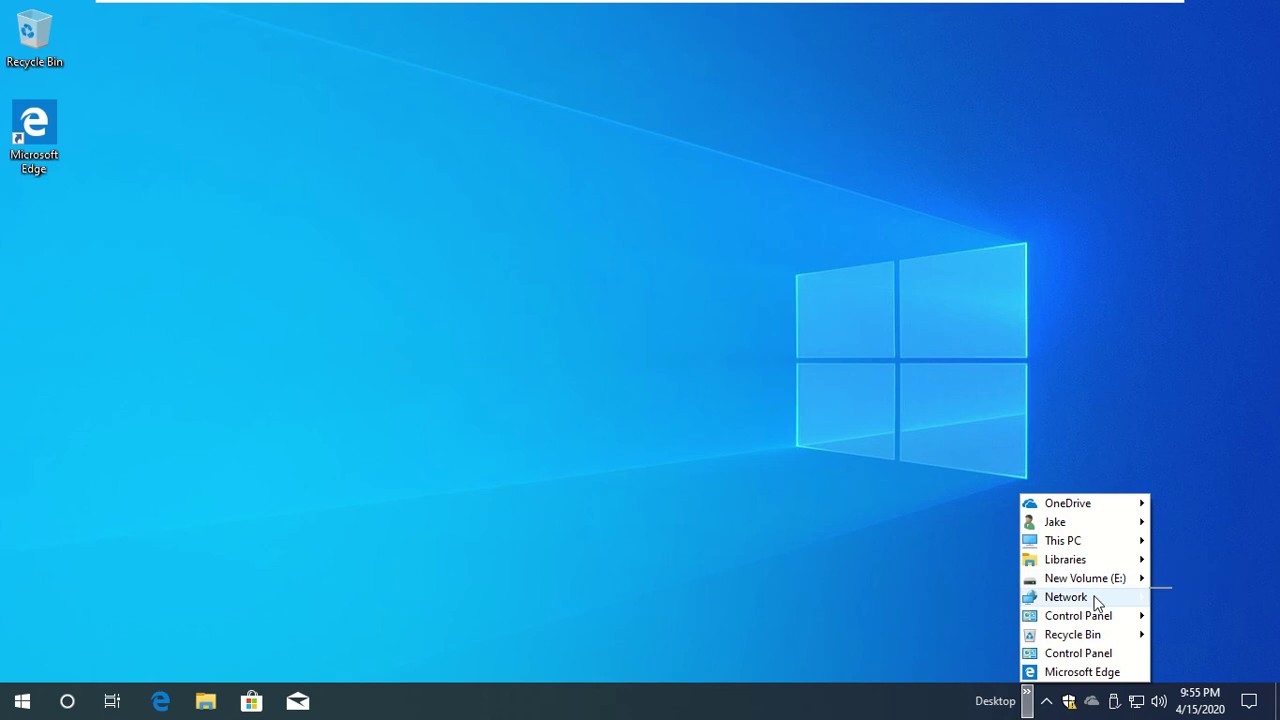
pyautogui.moveTo(1128, 561)
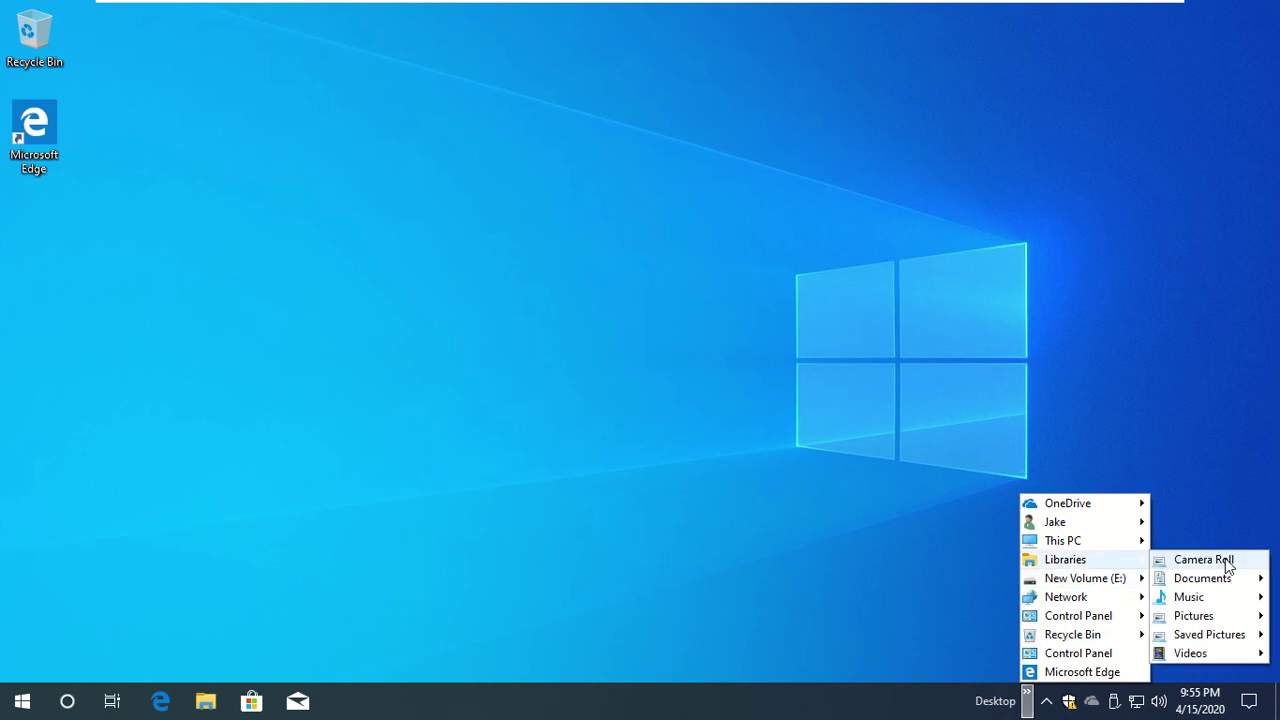
pyautogui.moveTo(1138, 523)
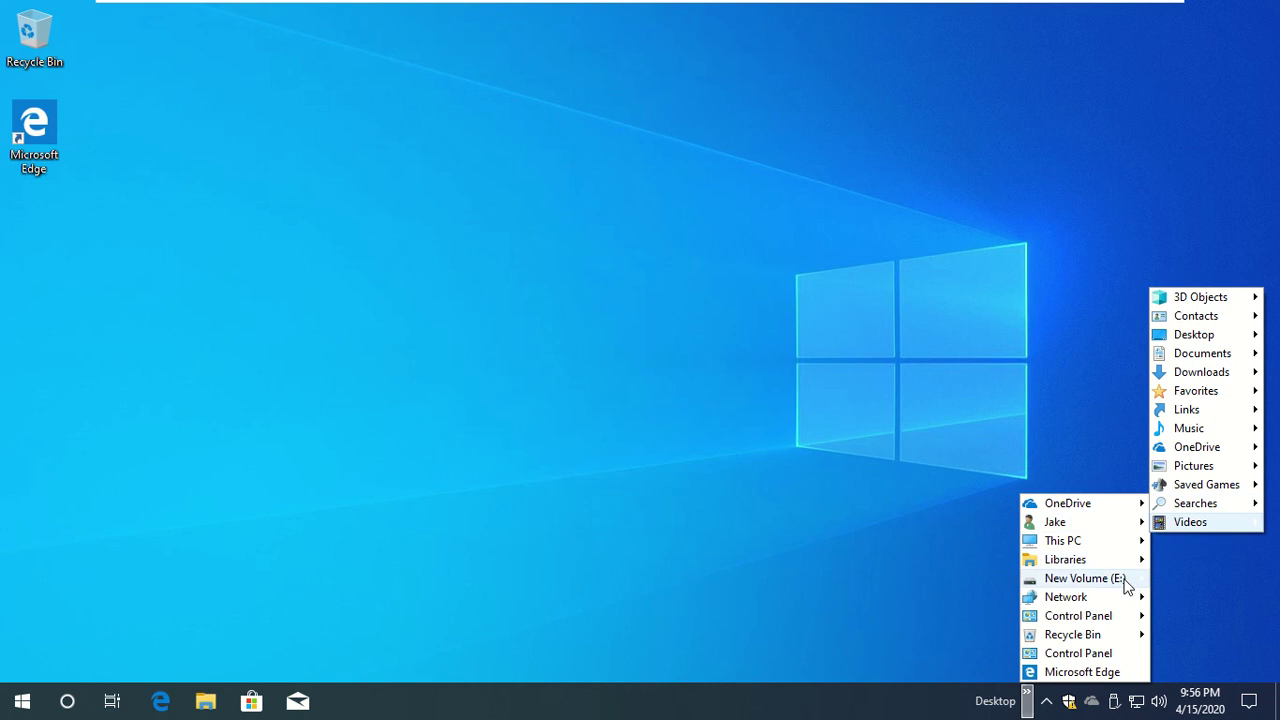
pyautogui.moveTo(1124, 620)
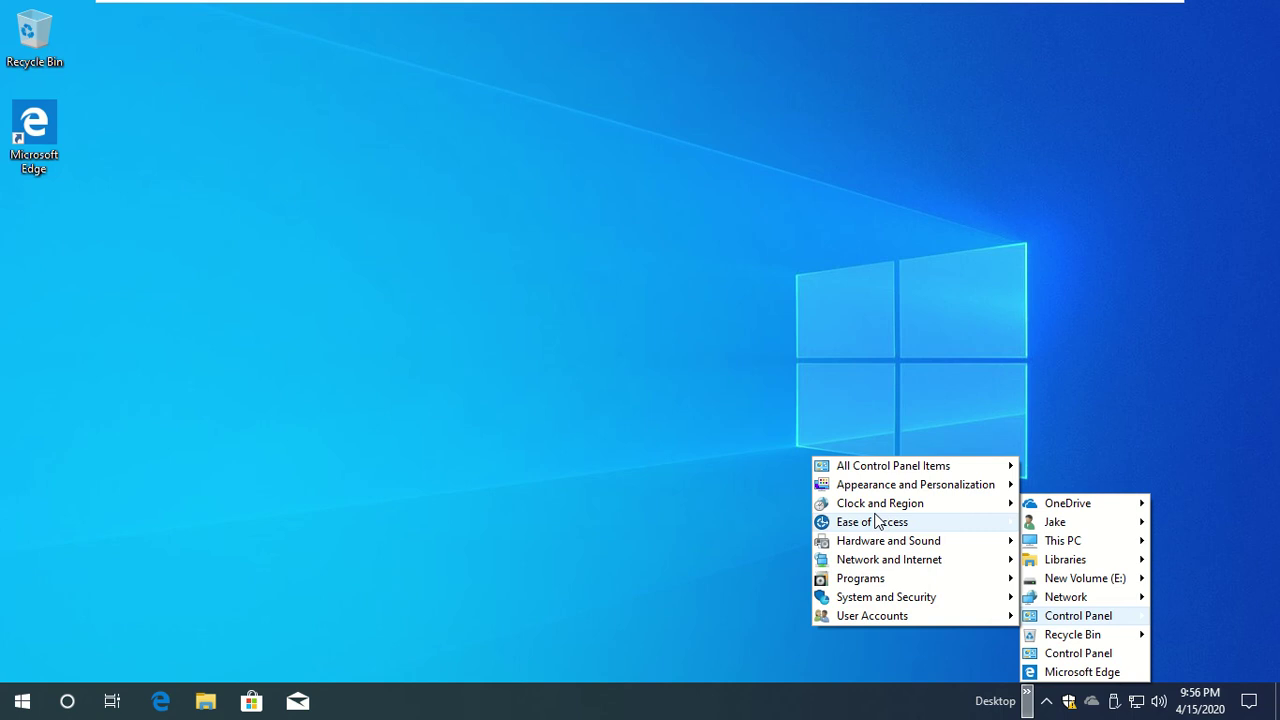
# Step: Remove the Desktop toolbar from the taskbar
pyautogui.rightClick(907, 708)
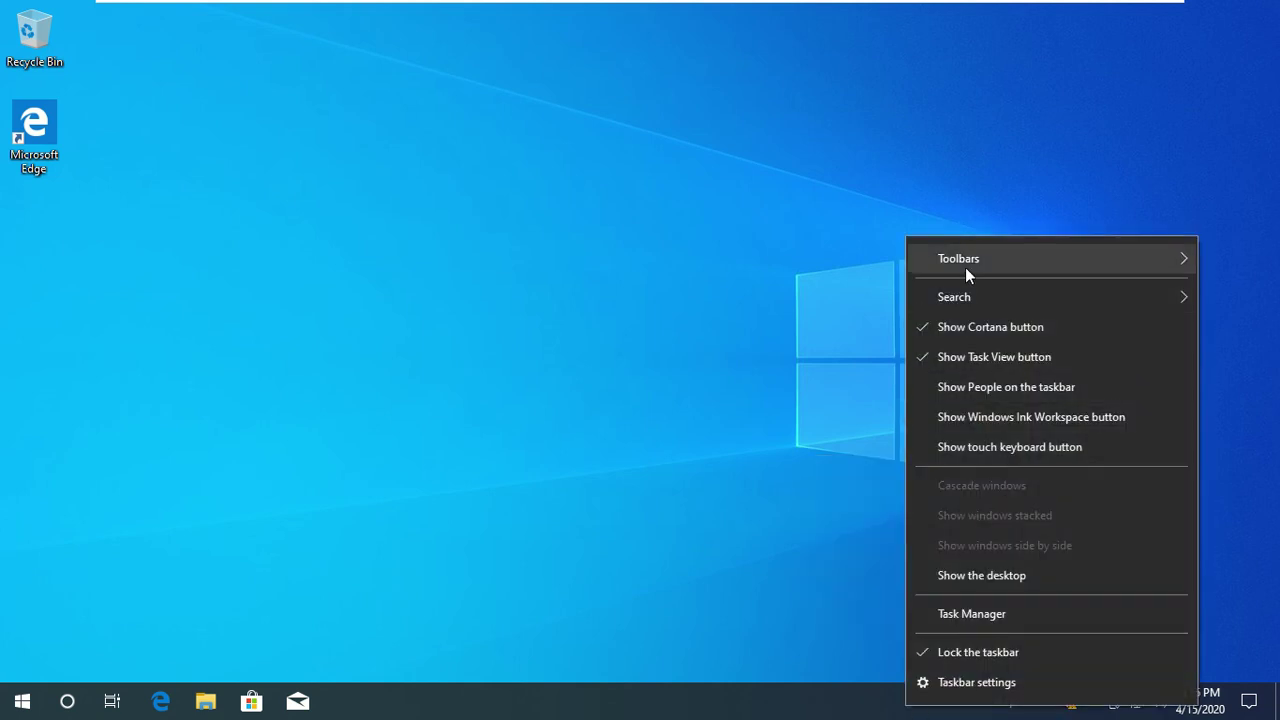
pyautogui.moveTo(965, 267)
pyautogui.click(771, 320)
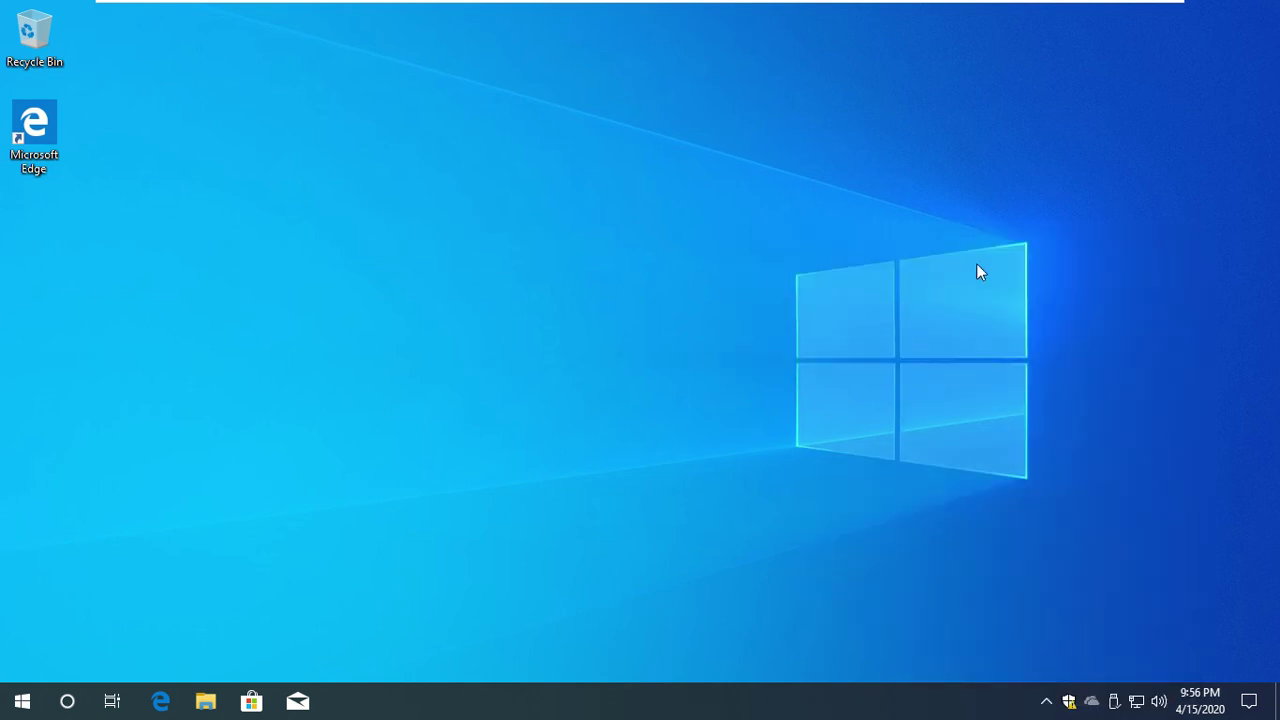
# Step: Begin a new taskbar toolbar and create a default-named folder on New Volume (E:) for it, then open that folder
pyautogui.rightClick(1000, 702)
pyautogui.moveTo(1040, 259)
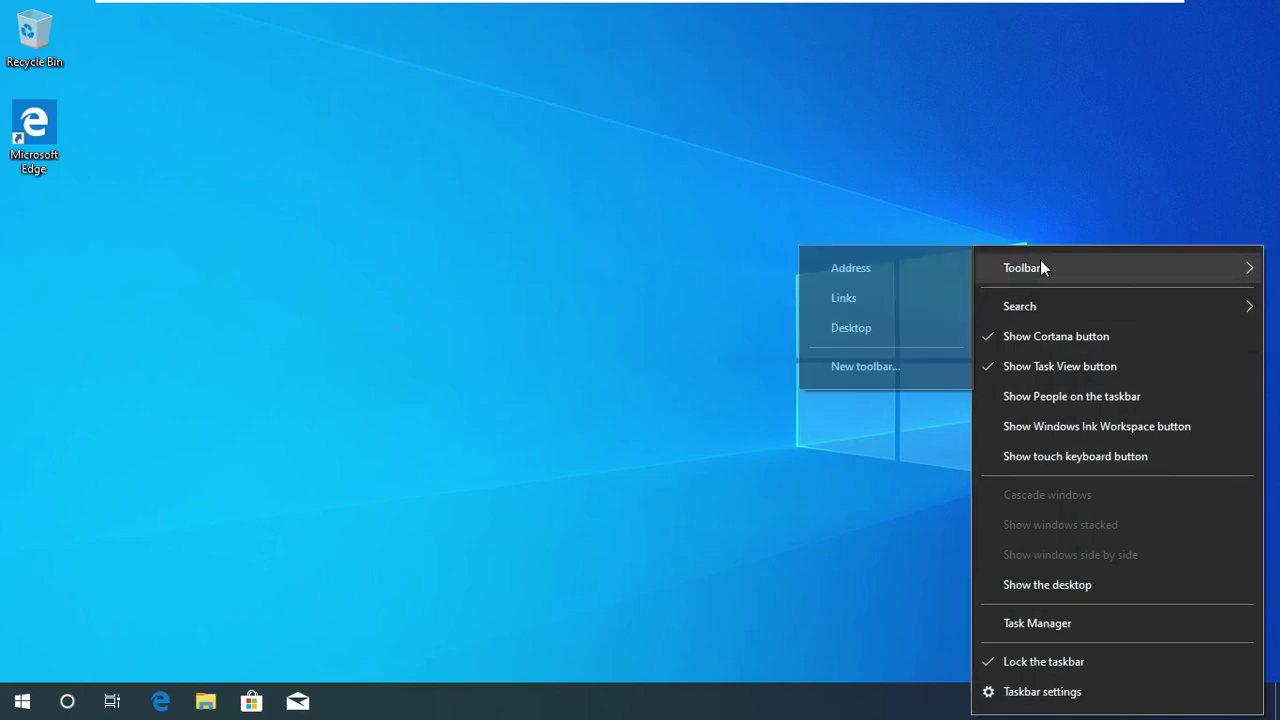
pyautogui.click(897, 364)
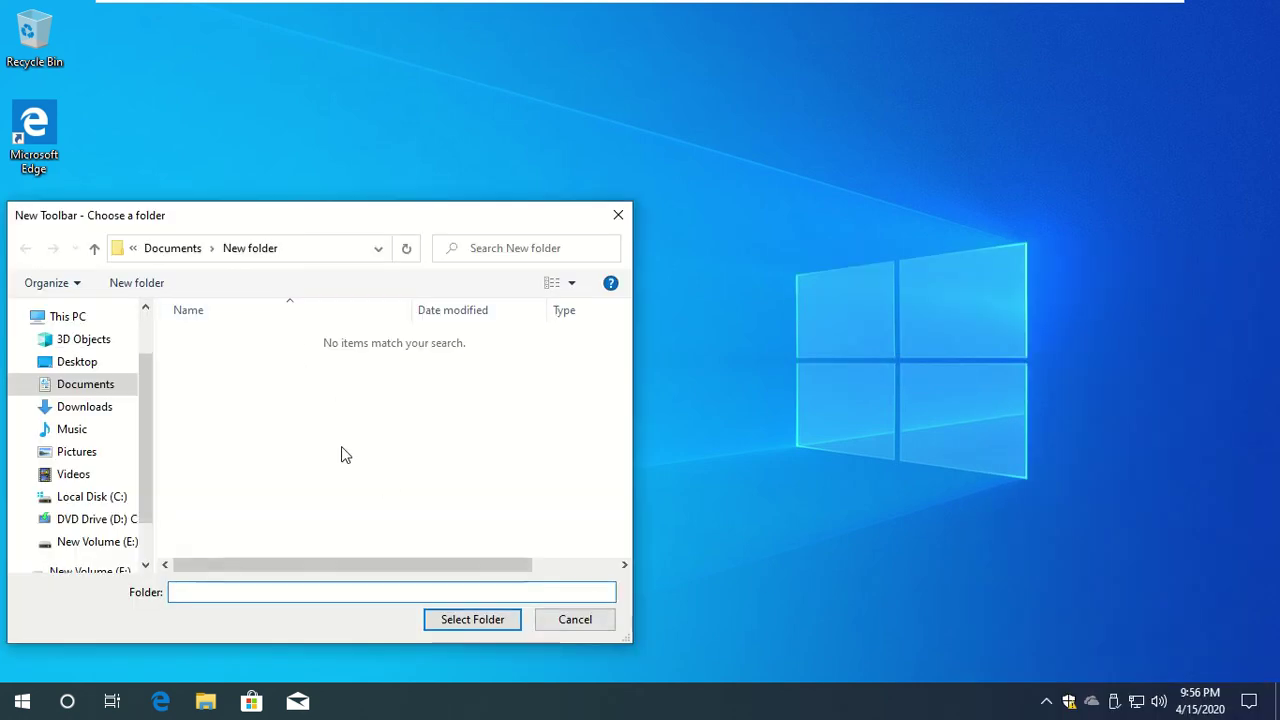
pyautogui.click(67, 545)
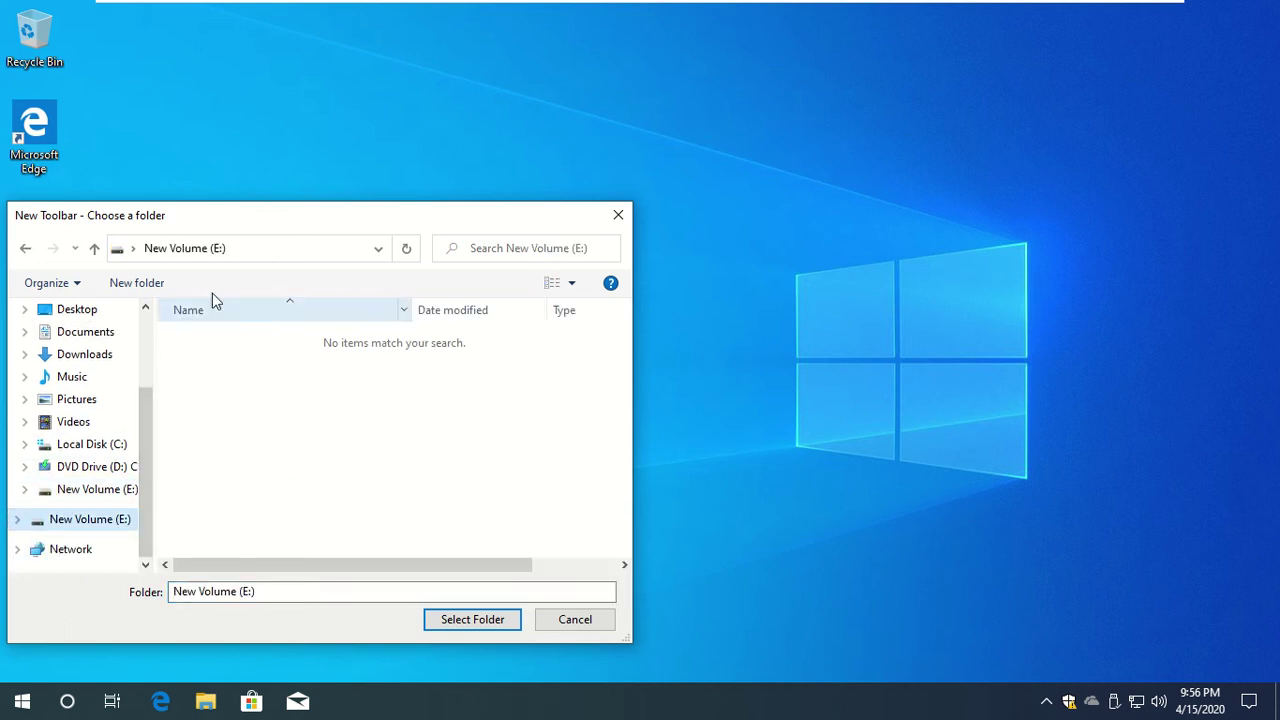
pyautogui.click(137, 283)
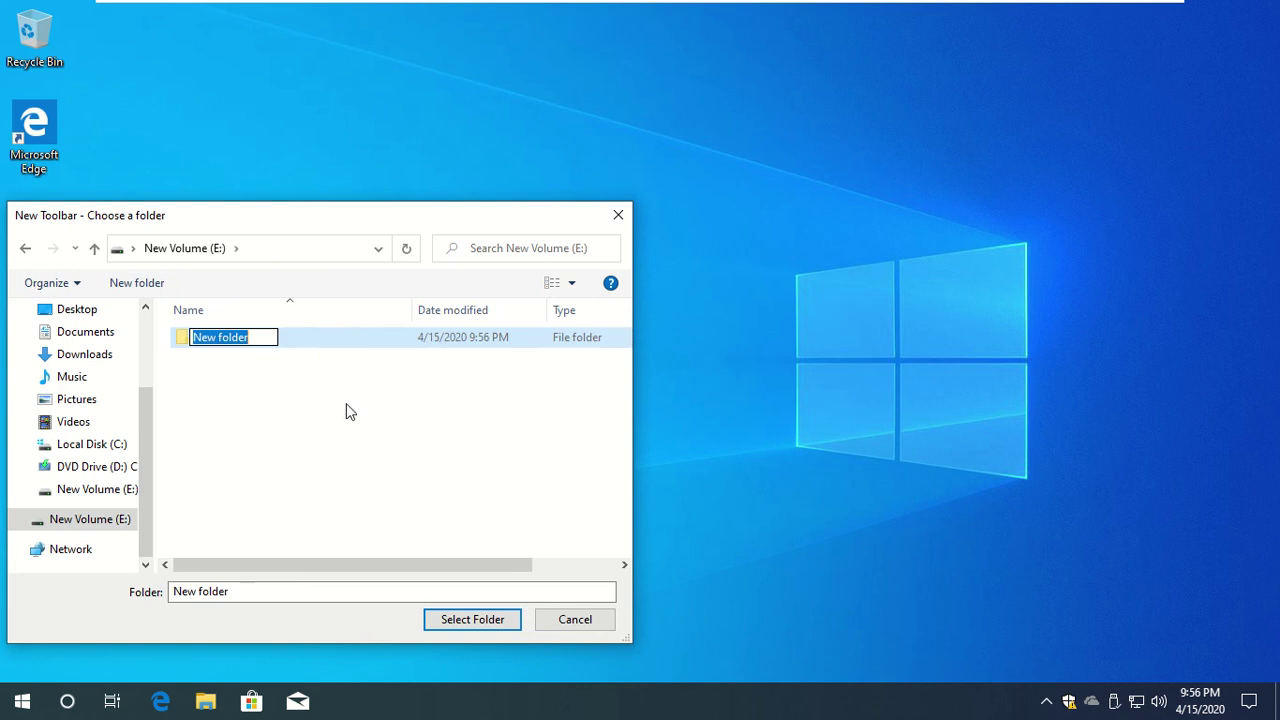
pyautogui.doubleClick(335, 340)
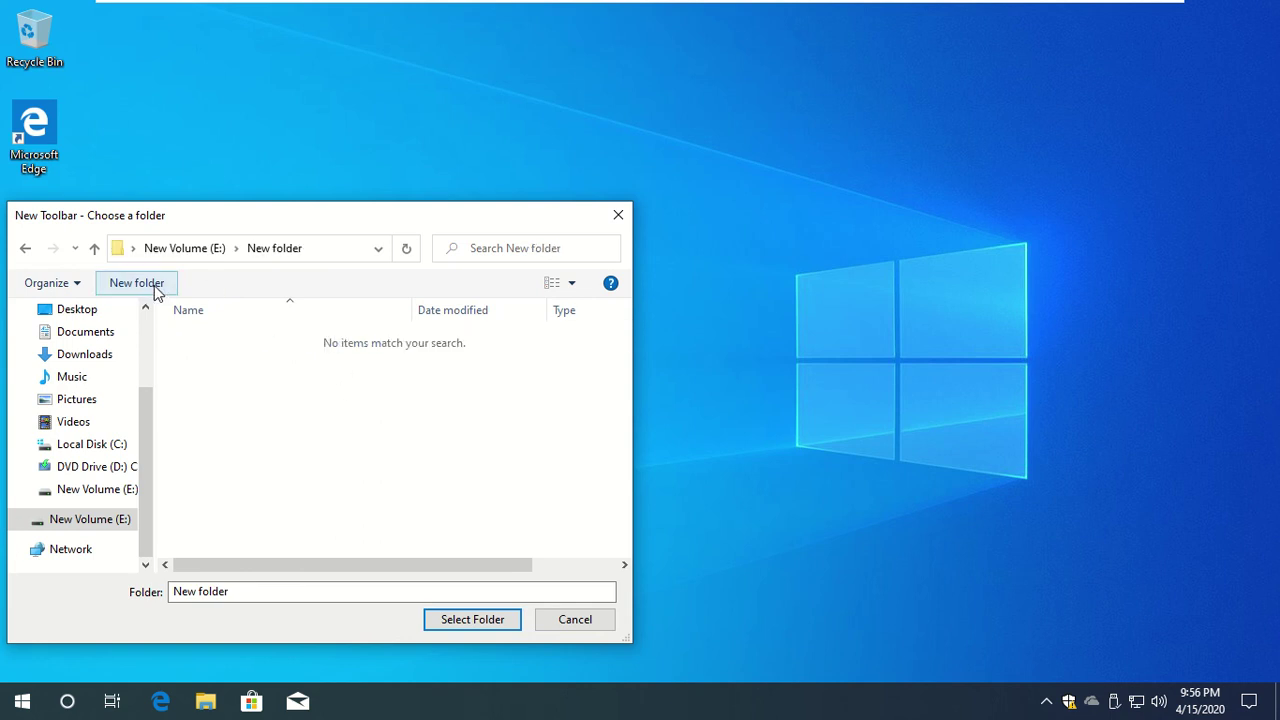
# Step: Create three subfolders with default names inside the new folder on drive E:
pyautogui.click(155, 285)
pyautogui.click(306, 345)
pyautogui.click(137, 283)
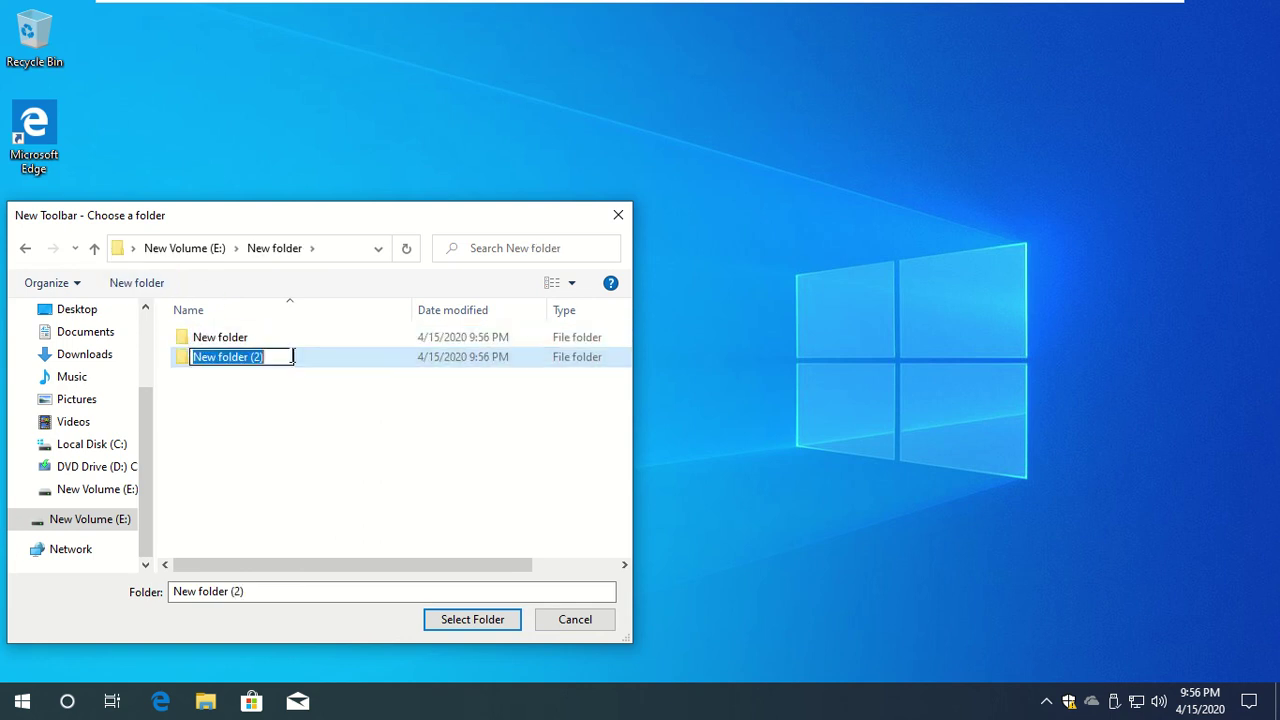
pyautogui.click(326, 362)
pyautogui.click(129, 283)
pyautogui.click(323, 374)
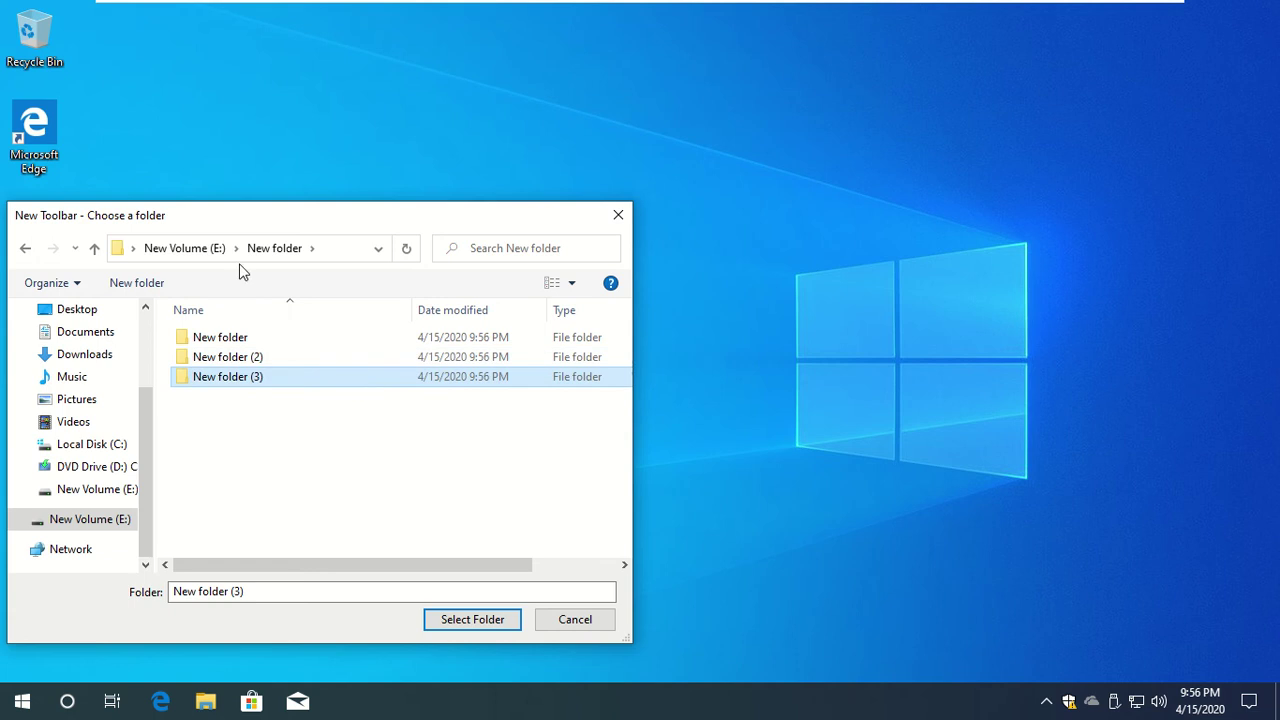
# Step: Add the new folder on drive E: as a taskbar toolbar and browse its subfolders
pyautogui.click(208, 247)
pyautogui.click(265, 337)
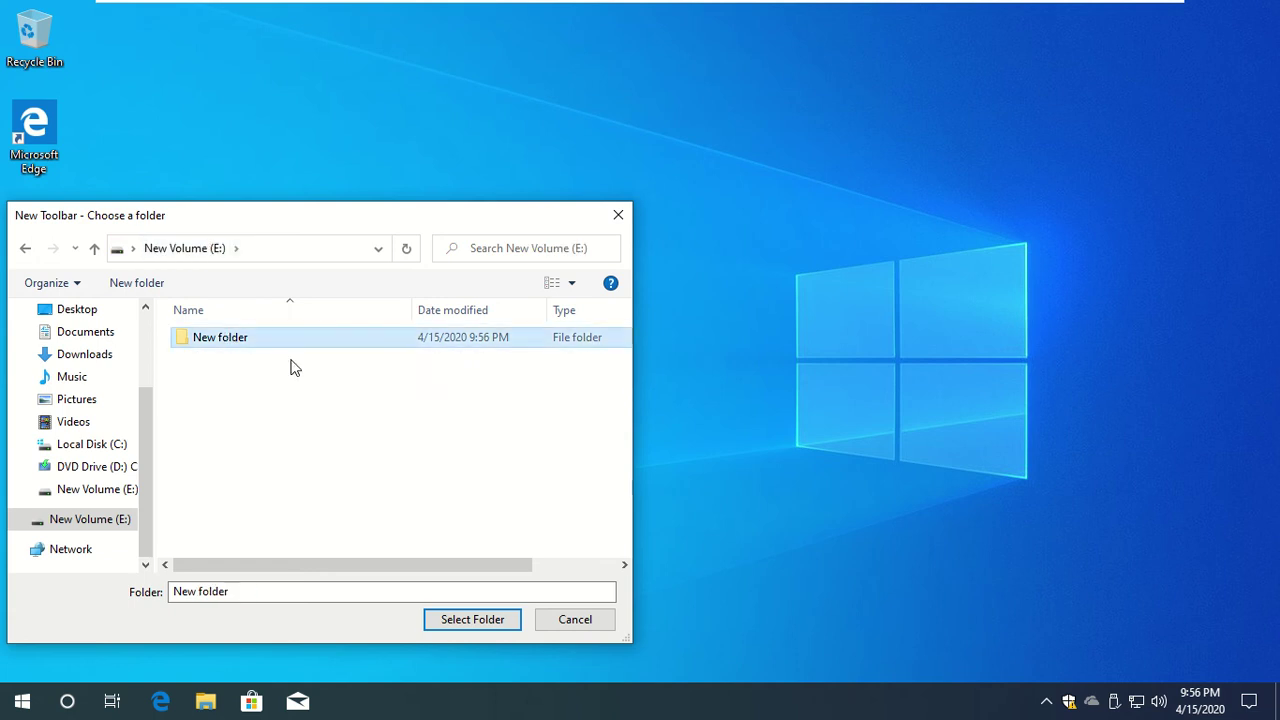
pyautogui.click(472, 619)
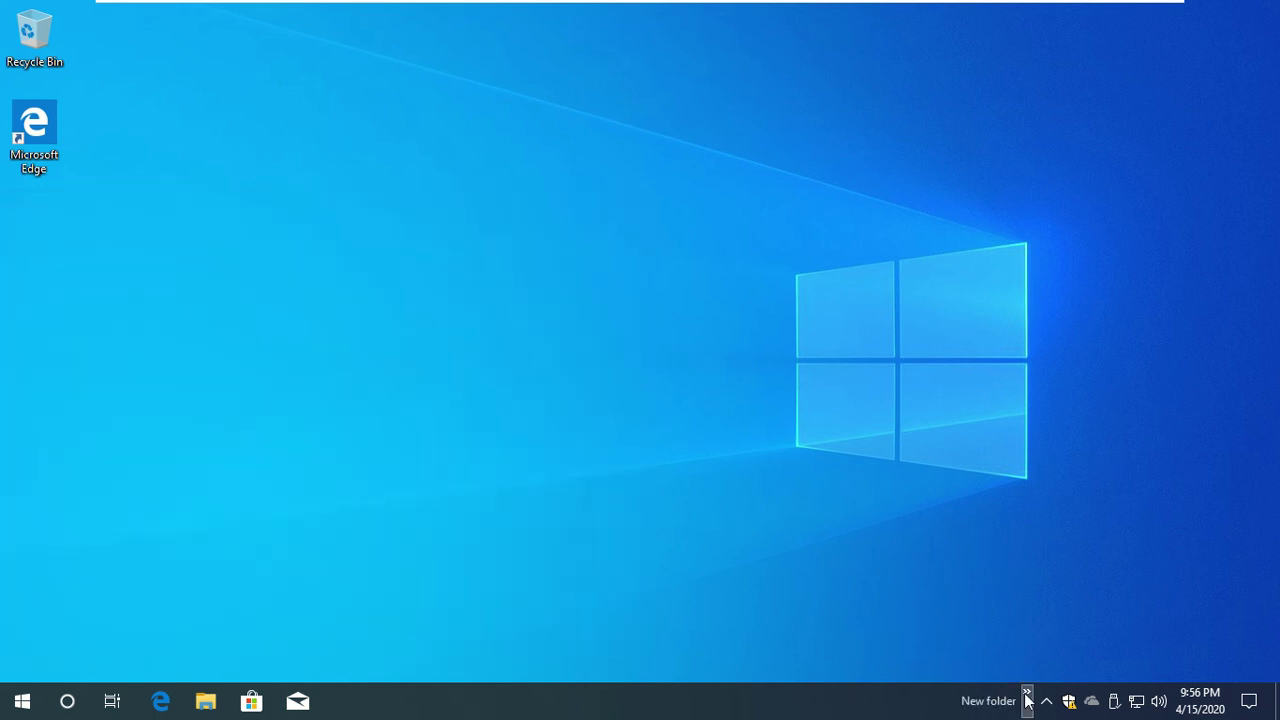
pyautogui.click(1027, 697)
pyautogui.moveTo(1060, 640)
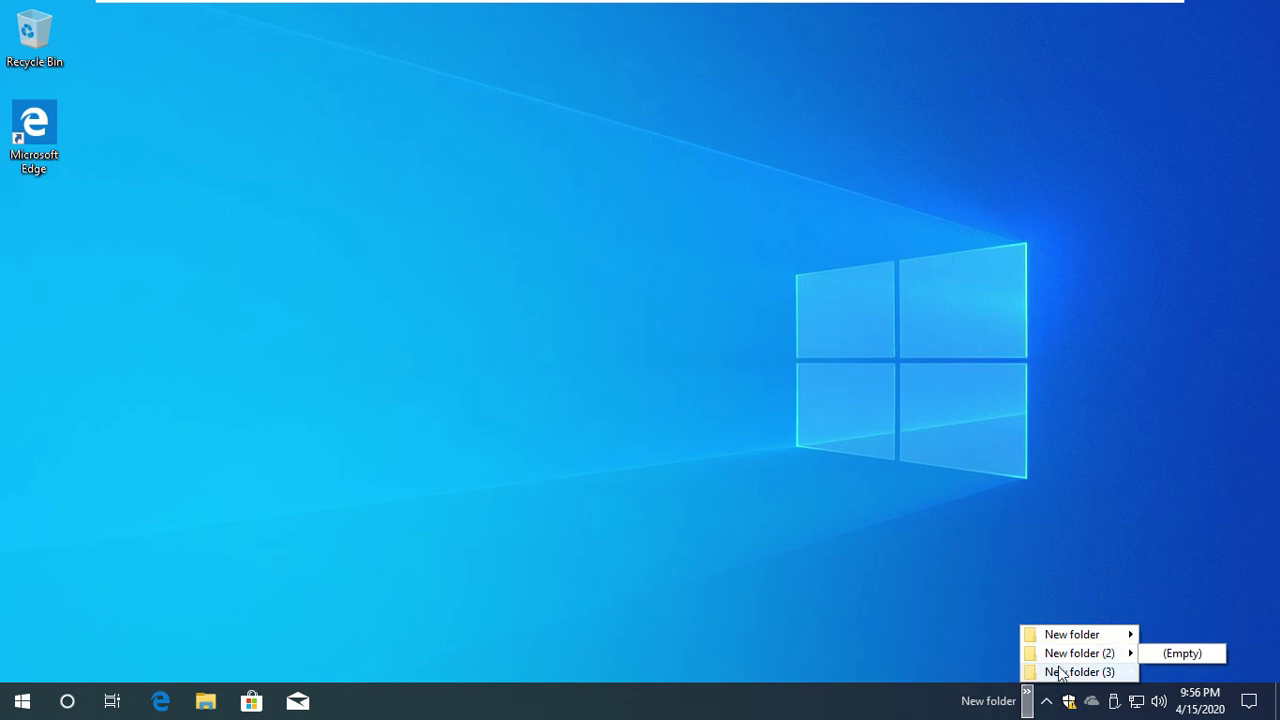
pyautogui.moveTo(1058, 674)
pyautogui.click(1027, 700)
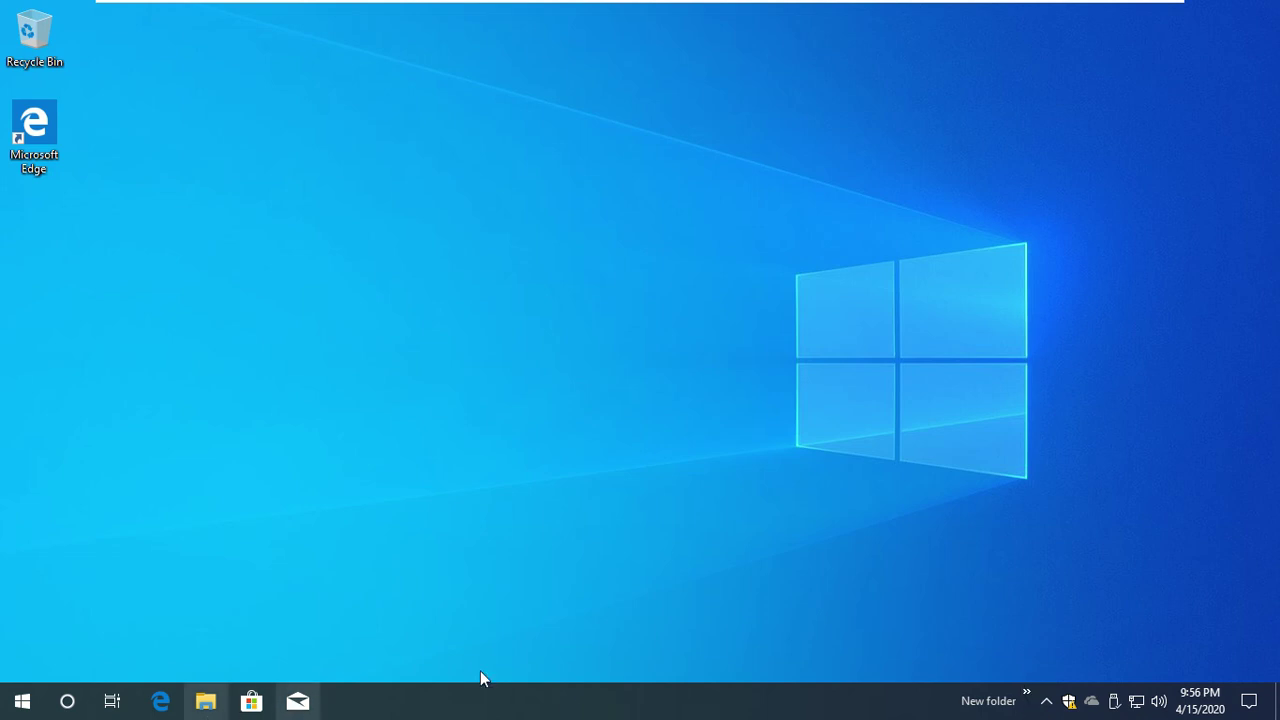
pyautogui.click(1027, 699)
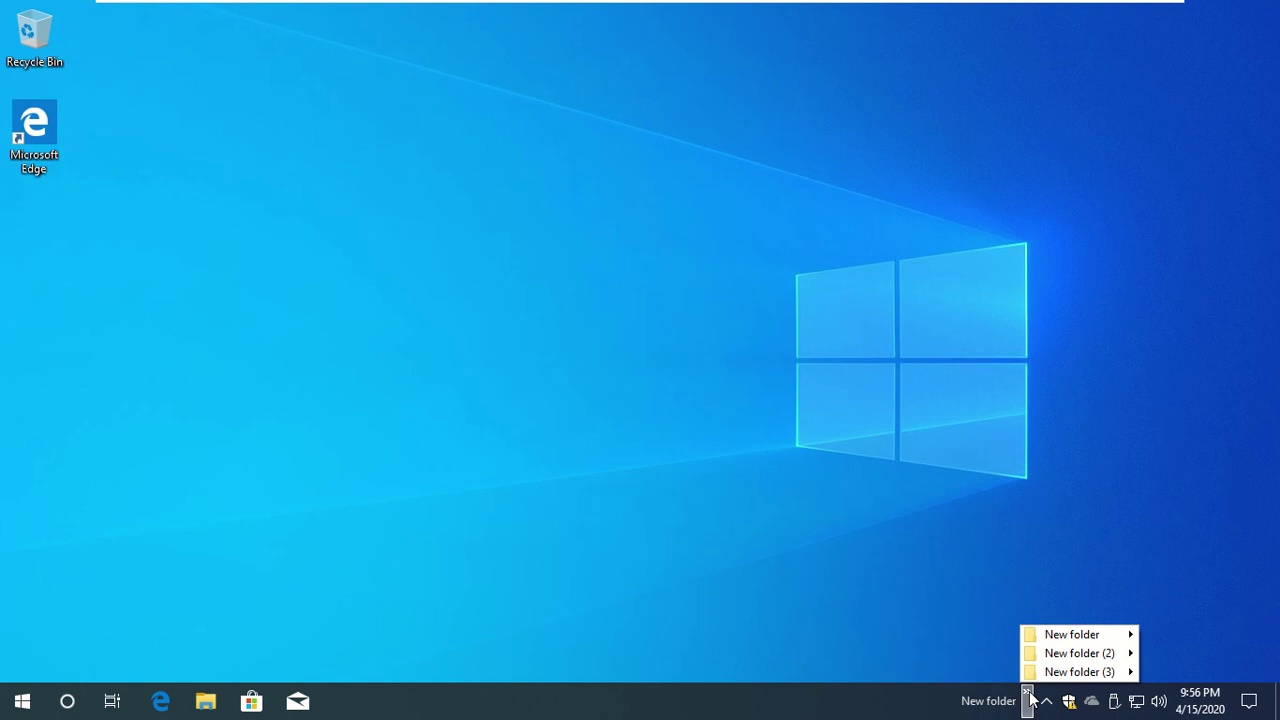
# Step: Remove the New folder toolbar from the taskbar
pyautogui.rightClick(811, 713)
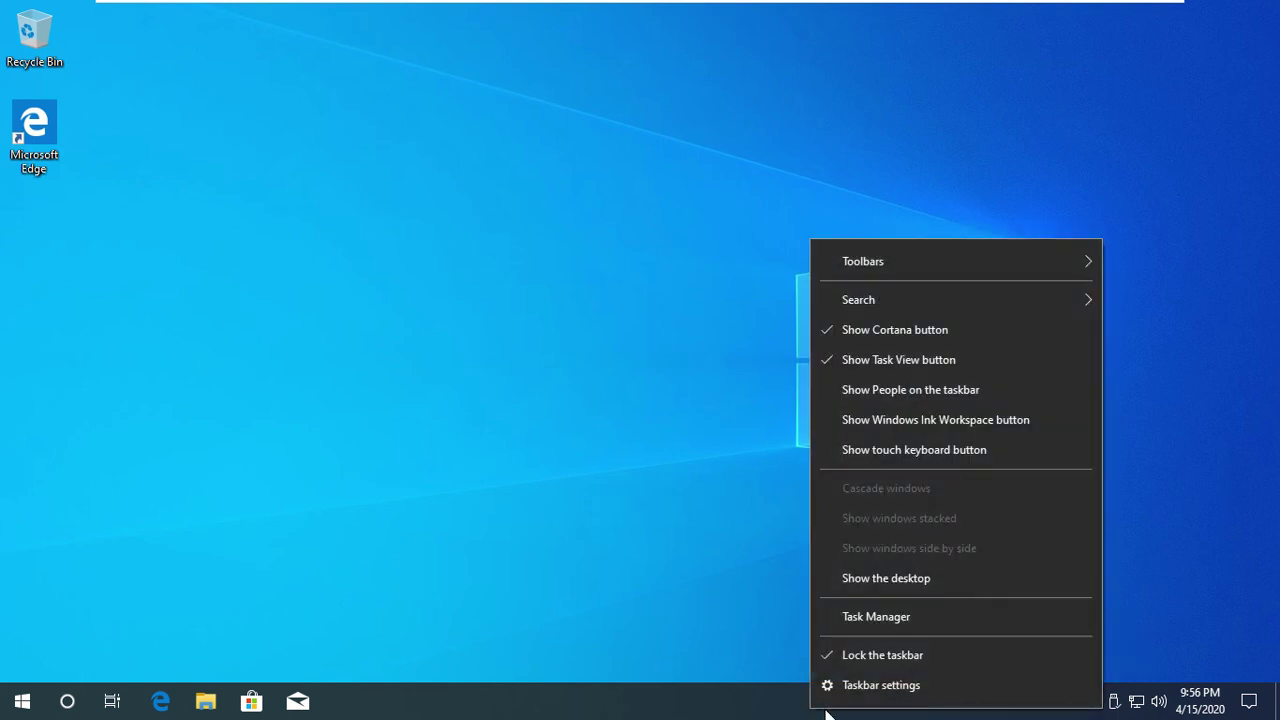
pyautogui.moveTo(984, 266)
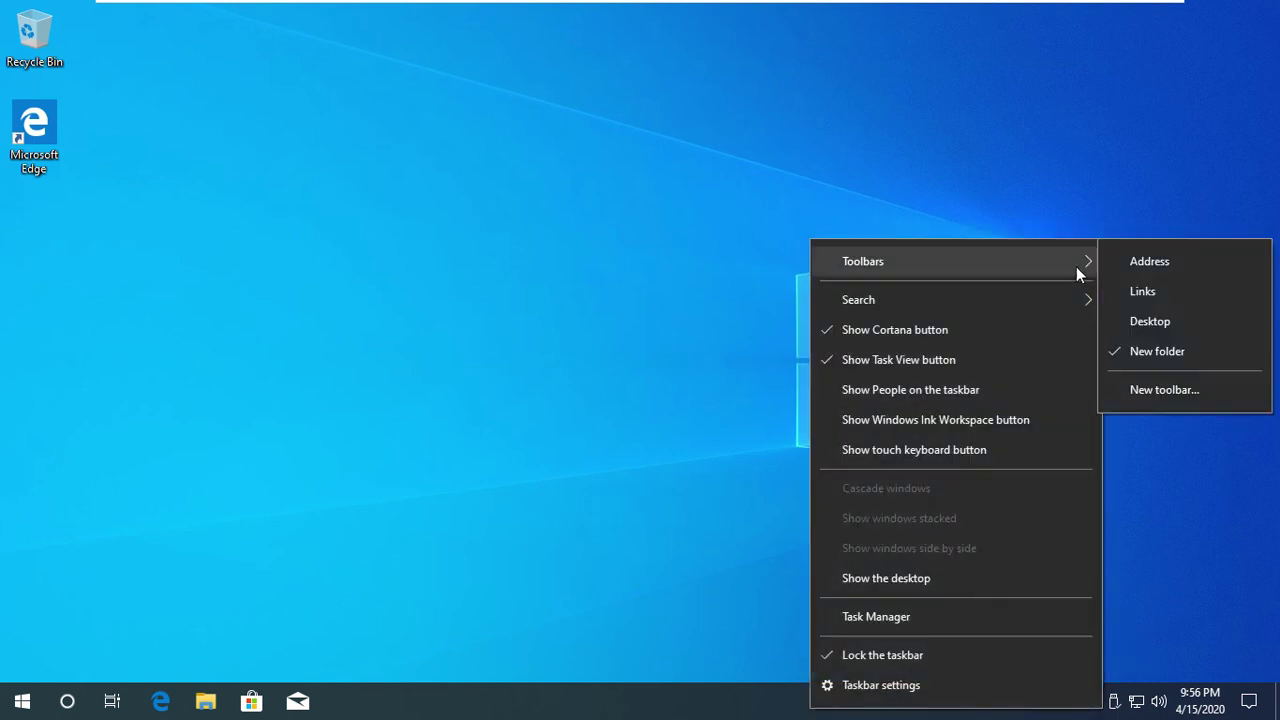
pyautogui.click(1148, 352)
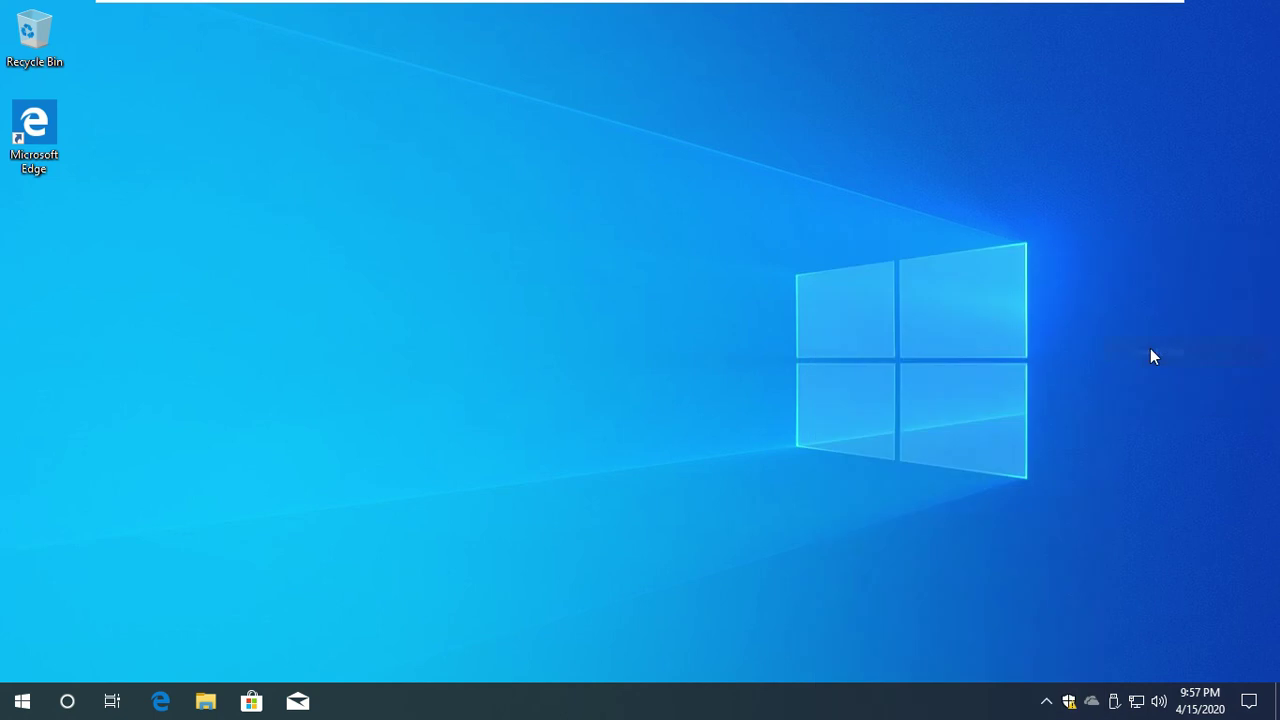
# Step: Change the taskbar's search display from hidden to the search icon
pyautogui.rightClick(940, 714)
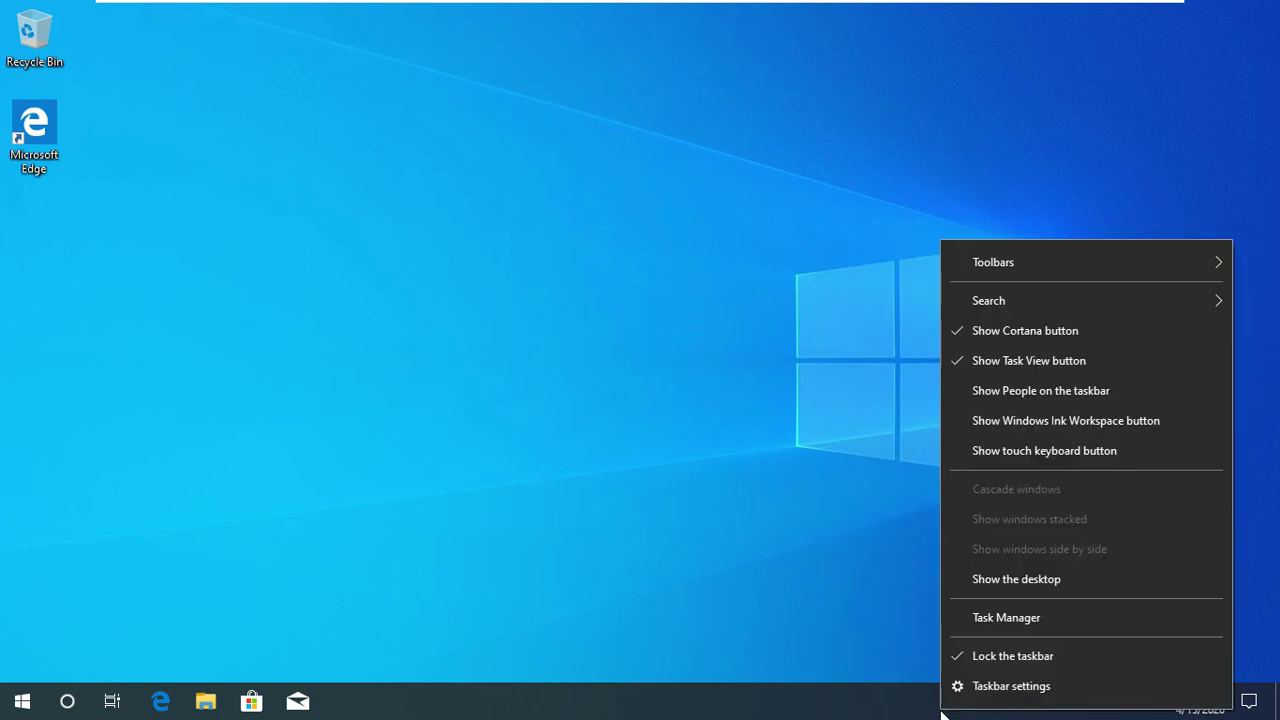
pyautogui.moveTo(1111, 307)
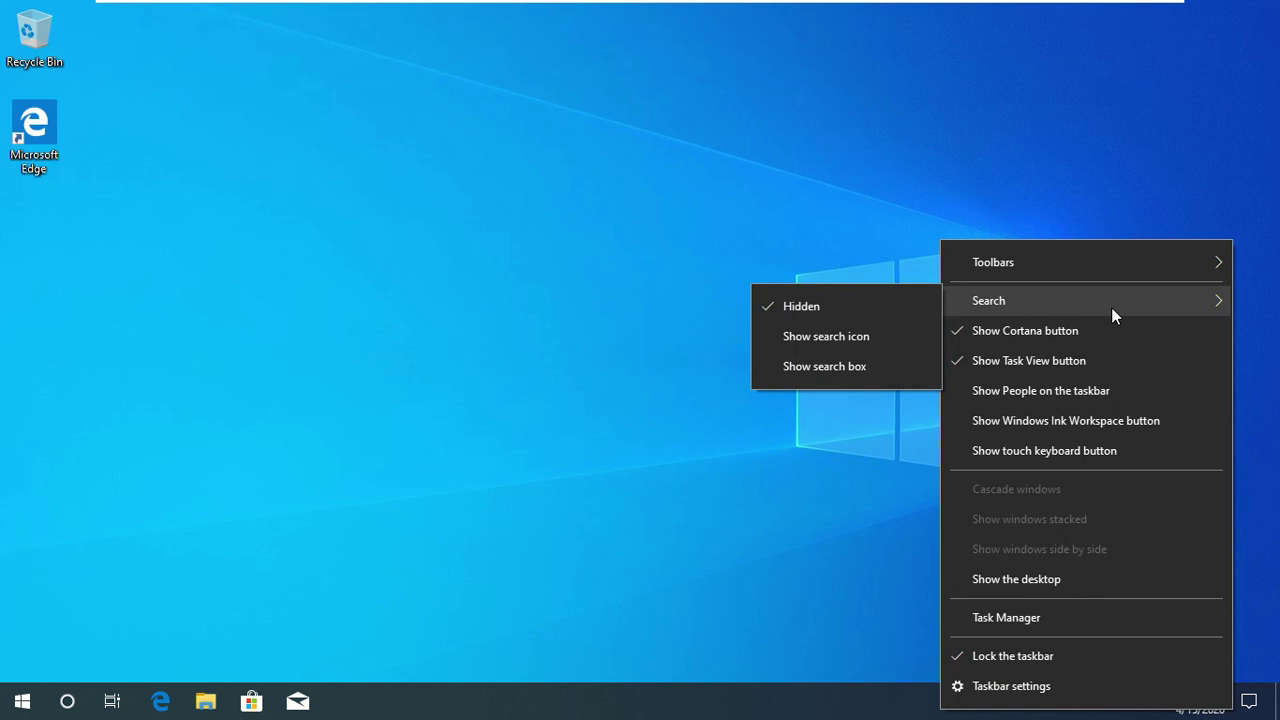
pyautogui.click(835, 330)
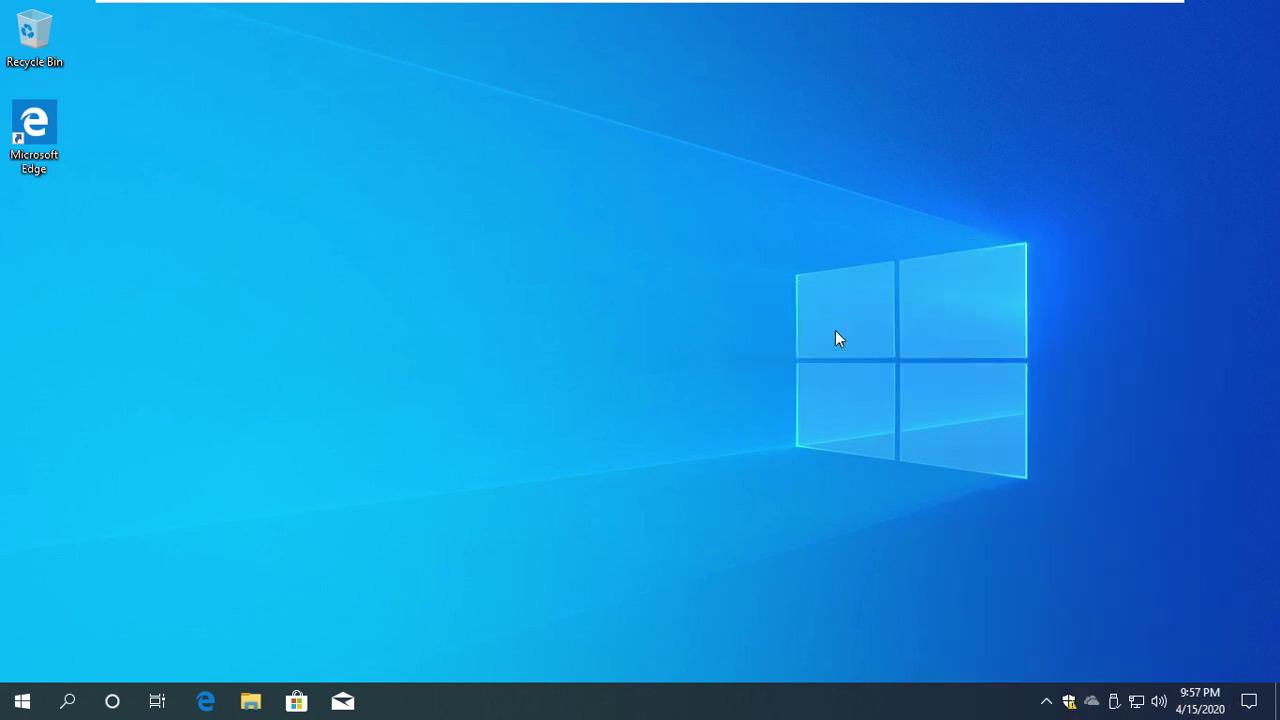
# Step: Switch the taskbar's search display to the full search box
pyautogui.rightClick(850, 709)
pyautogui.moveTo(975, 301)
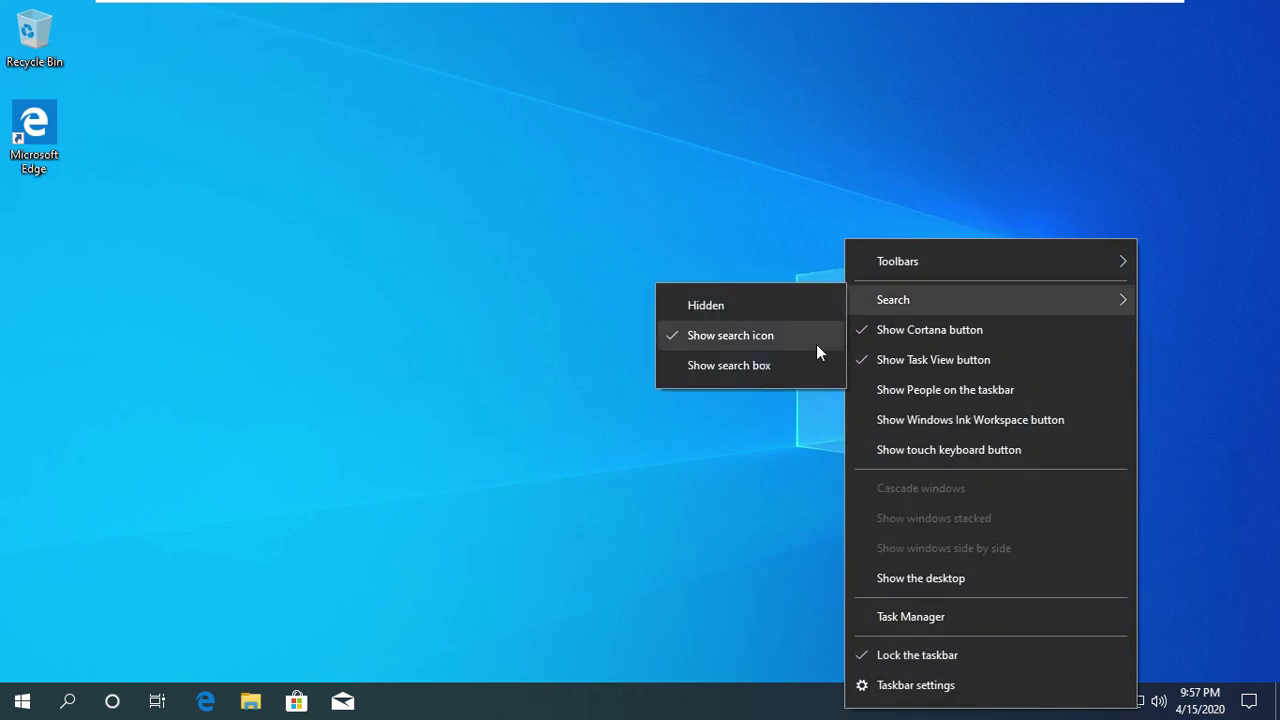
pyautogui.click(771, 365)
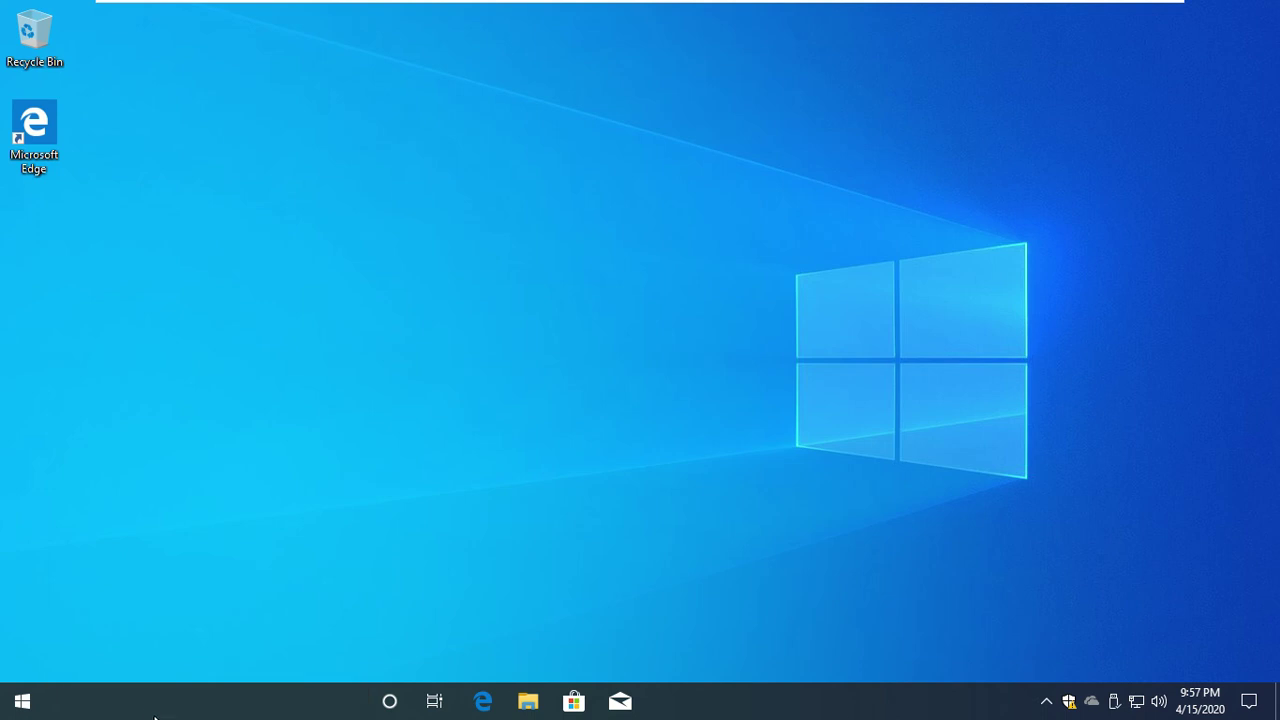
pyautogui.rightClick(829, 705)
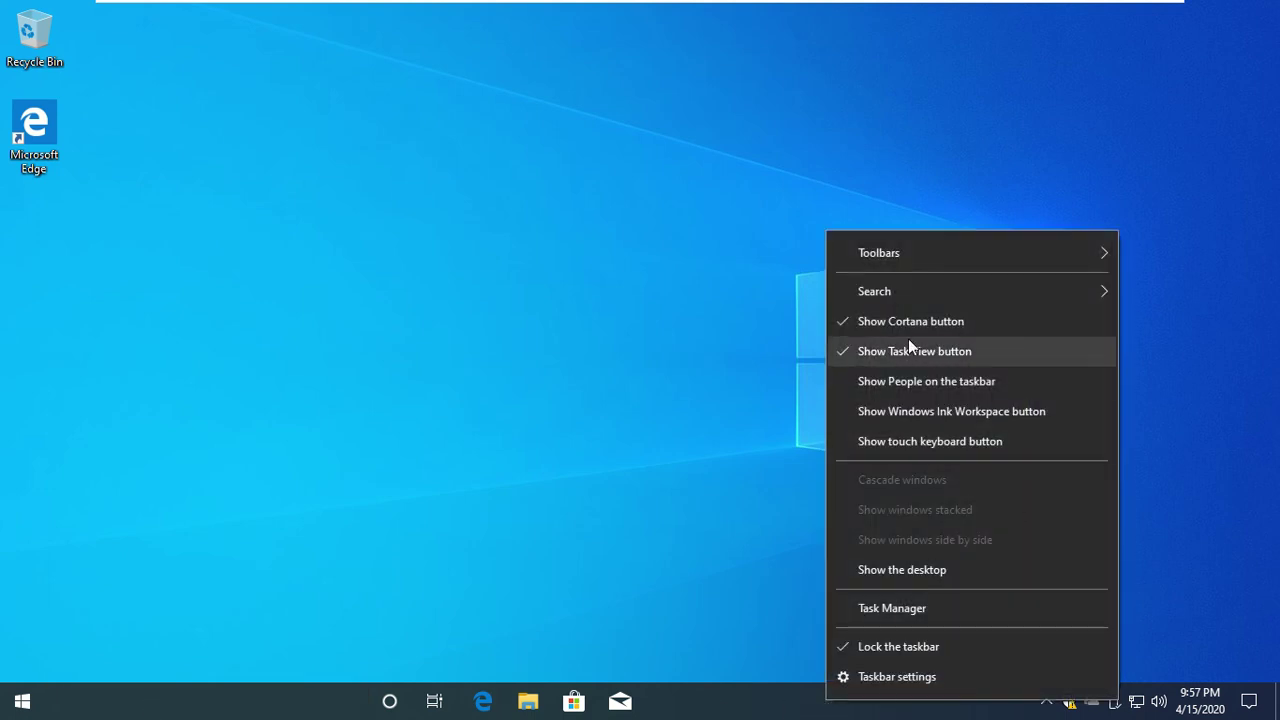
pyautogui.moveTo(880, 289)
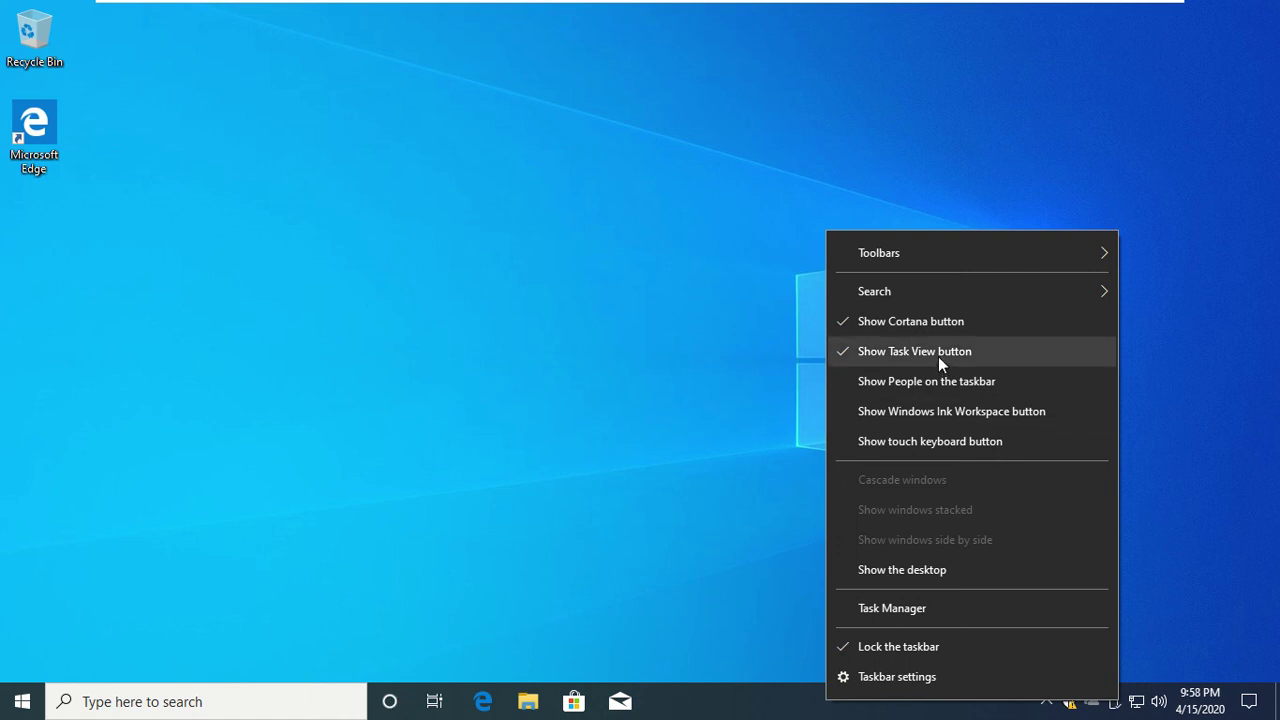
pyautogui.click(675, 712)
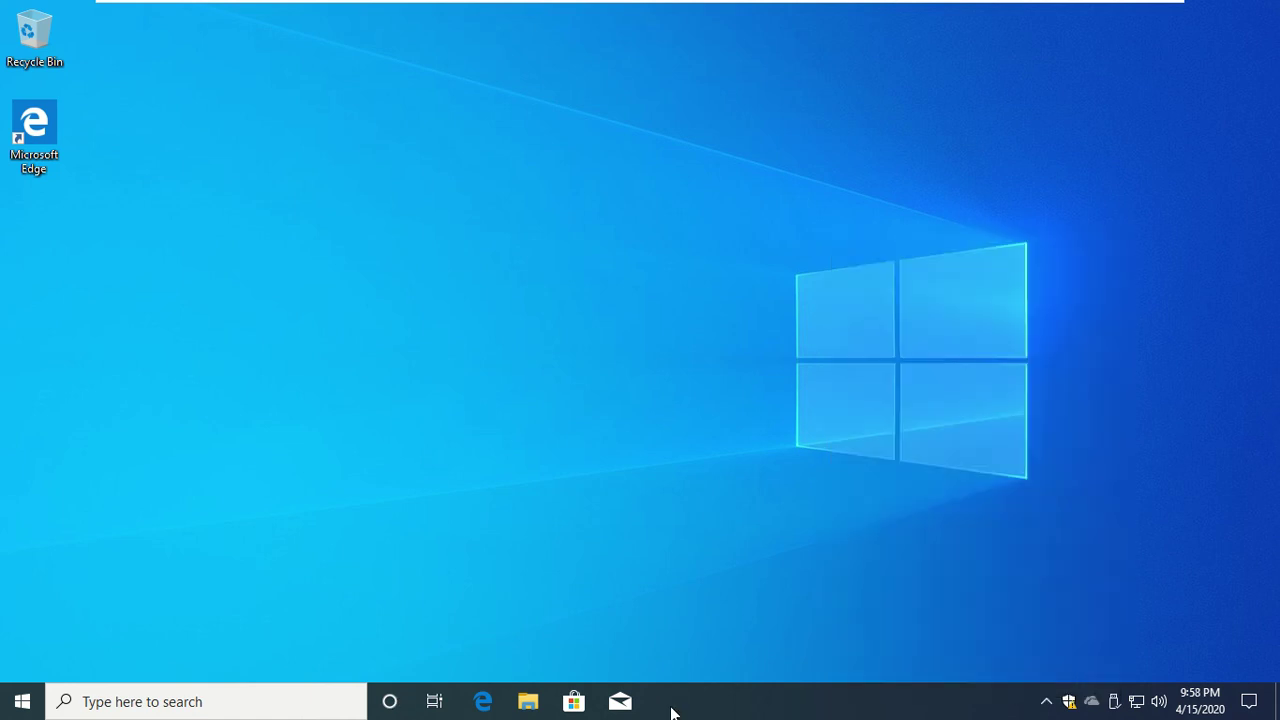
# Step: Open Task View and look through the timeline of earlier activities
pyautogui.click(436, 708)
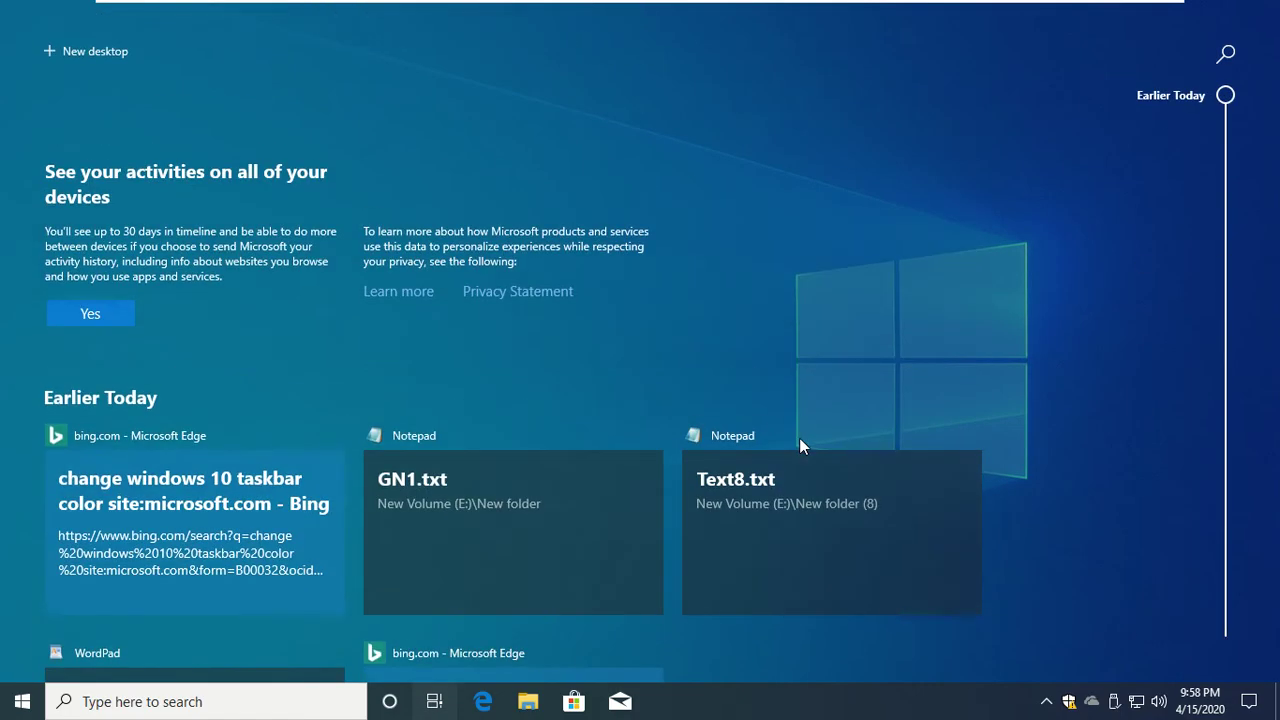
pyautogui.scroll(-2, 799, 438)
pyautogui.scroll(2, 799, 437)
pyautogui.scroll(-3, 799, 437)
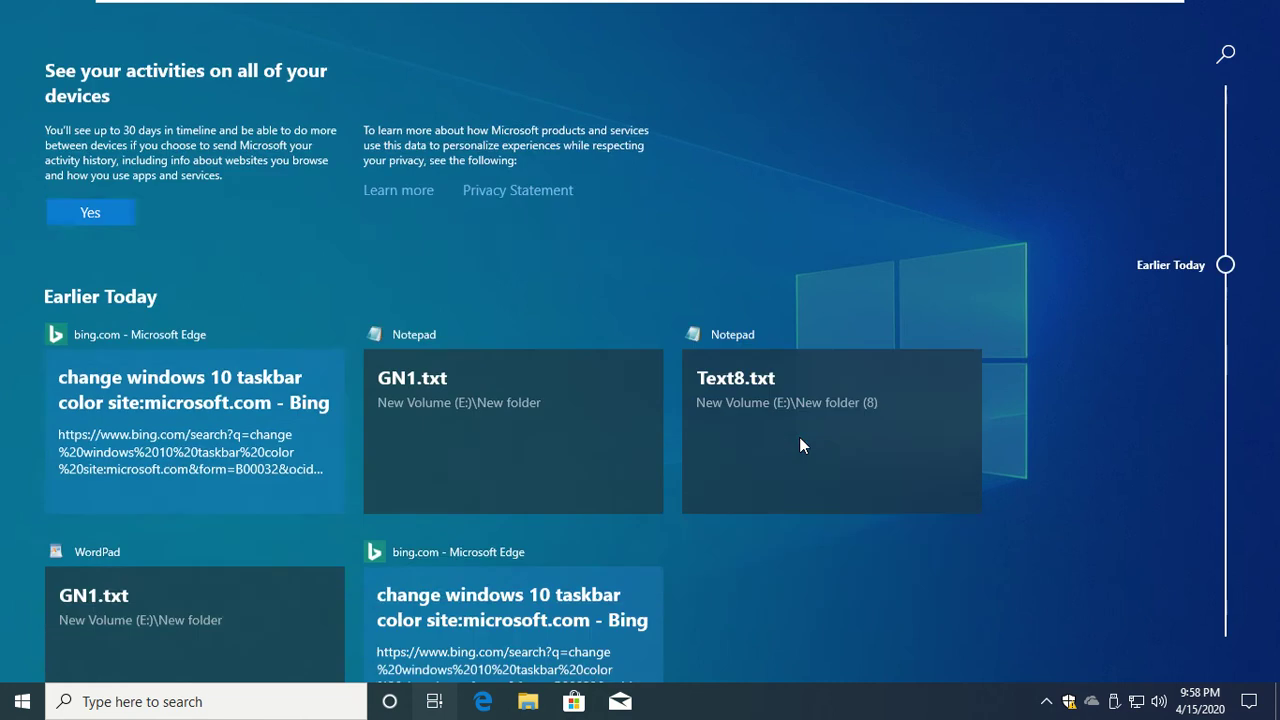
pyautogui.scroll(3, 799, 437)
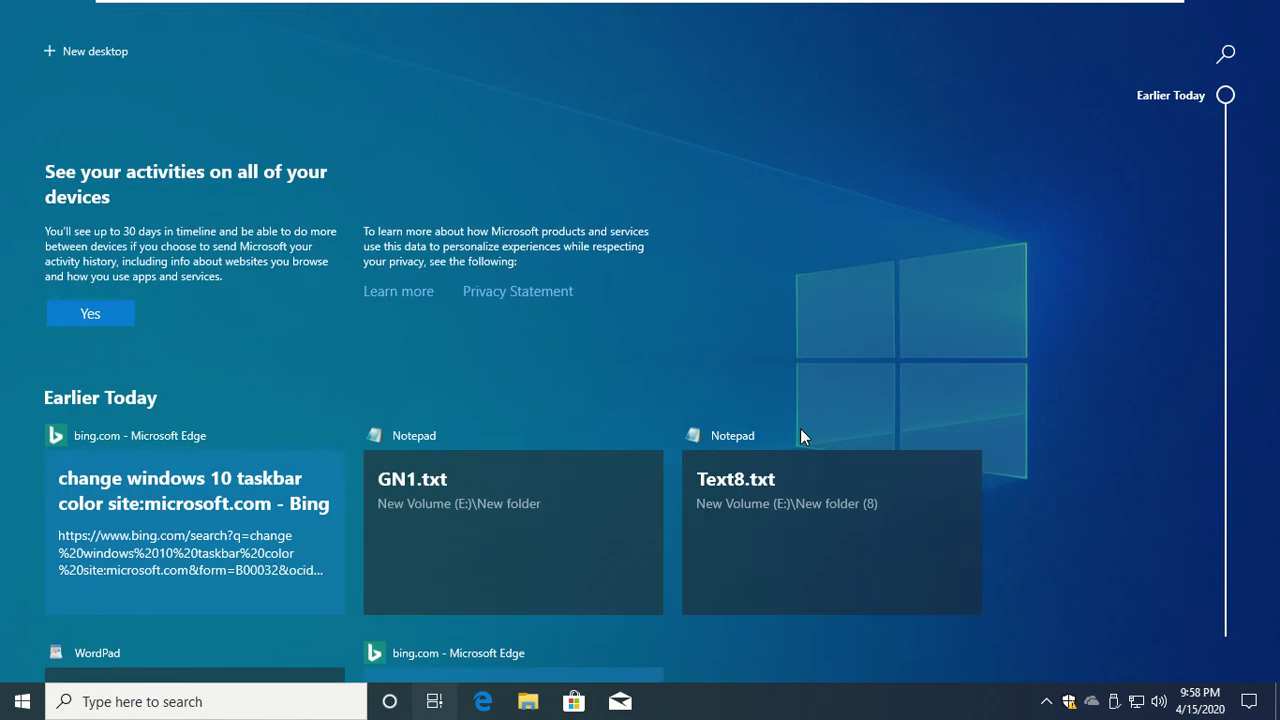
pyautogui.scroll(-3, 800, 437)
pyautogui.scroll(3, 800, 437)
pyautogui.scroll(-2, 1091, 407)
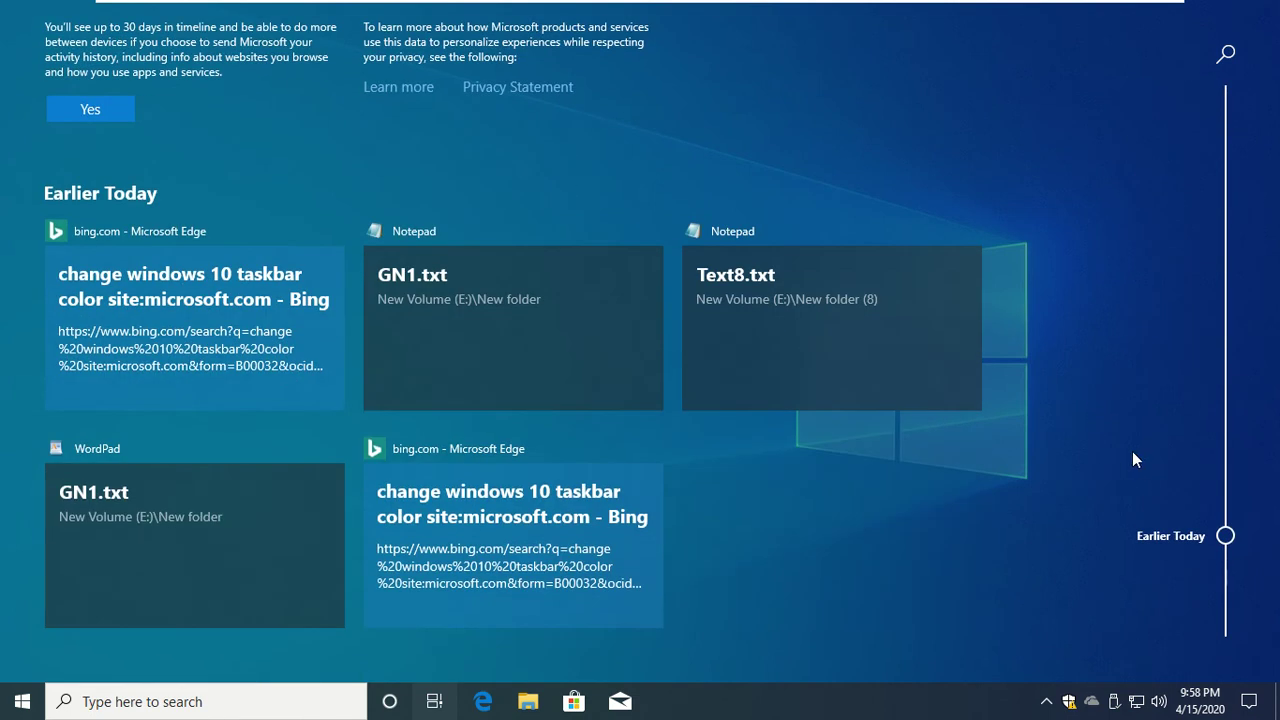
pyautogui.scroll(2, 1137, 420)
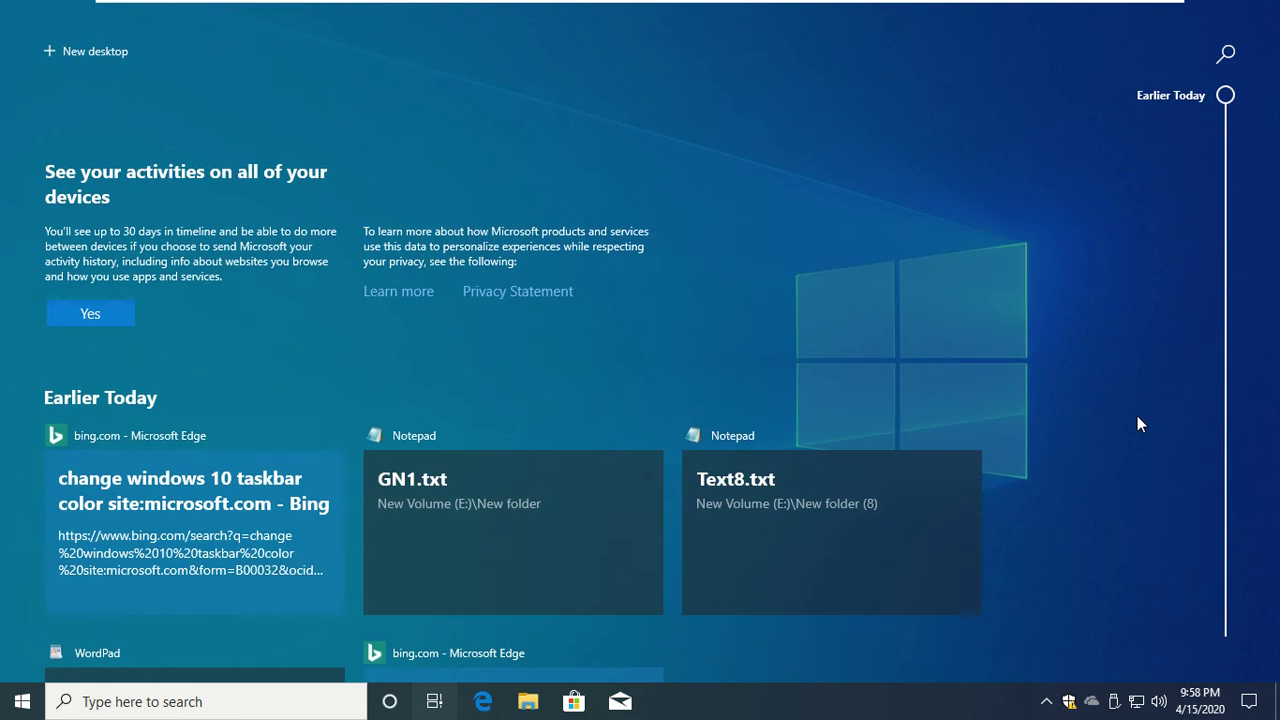
pyautogui.scroll(-2, 1137, 424)
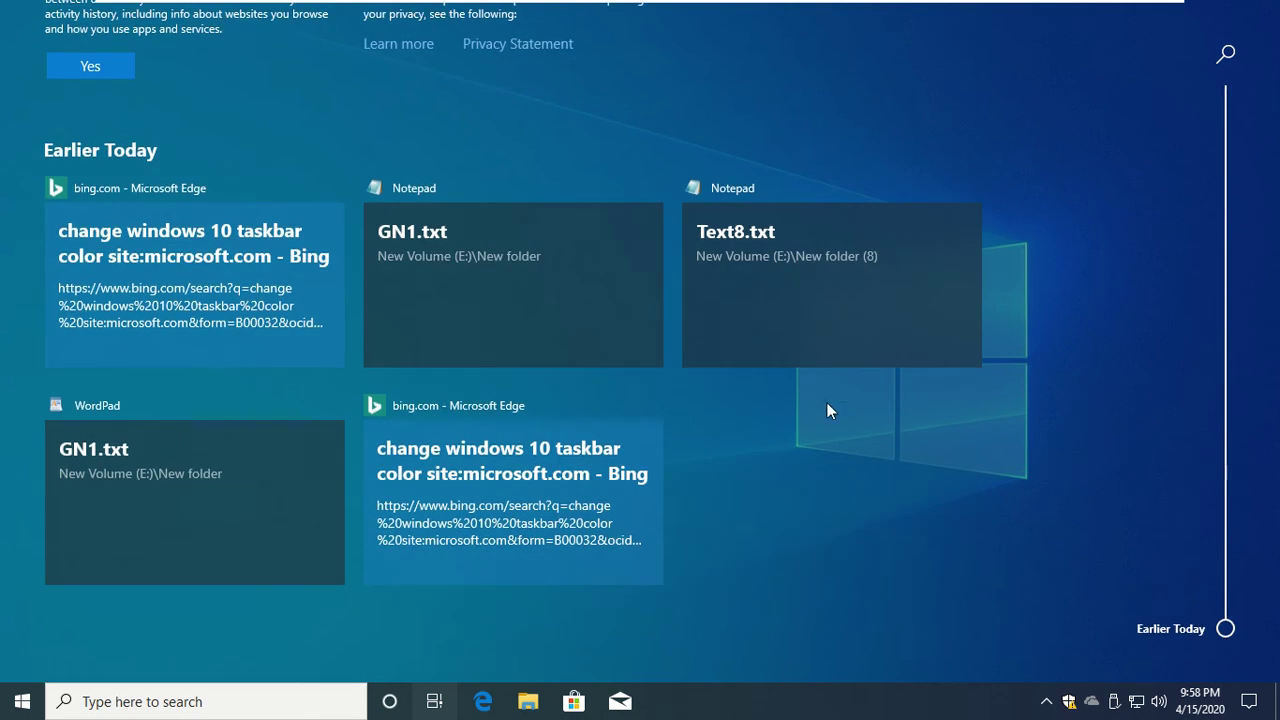
pyautogui.scroll(2, 1131, 388)
pyautogui.scroll(-2, 1133, 370)
pyautogui.scroll(2, 1188, 355)
pyautogui.scroll(-2, 1191, 364)
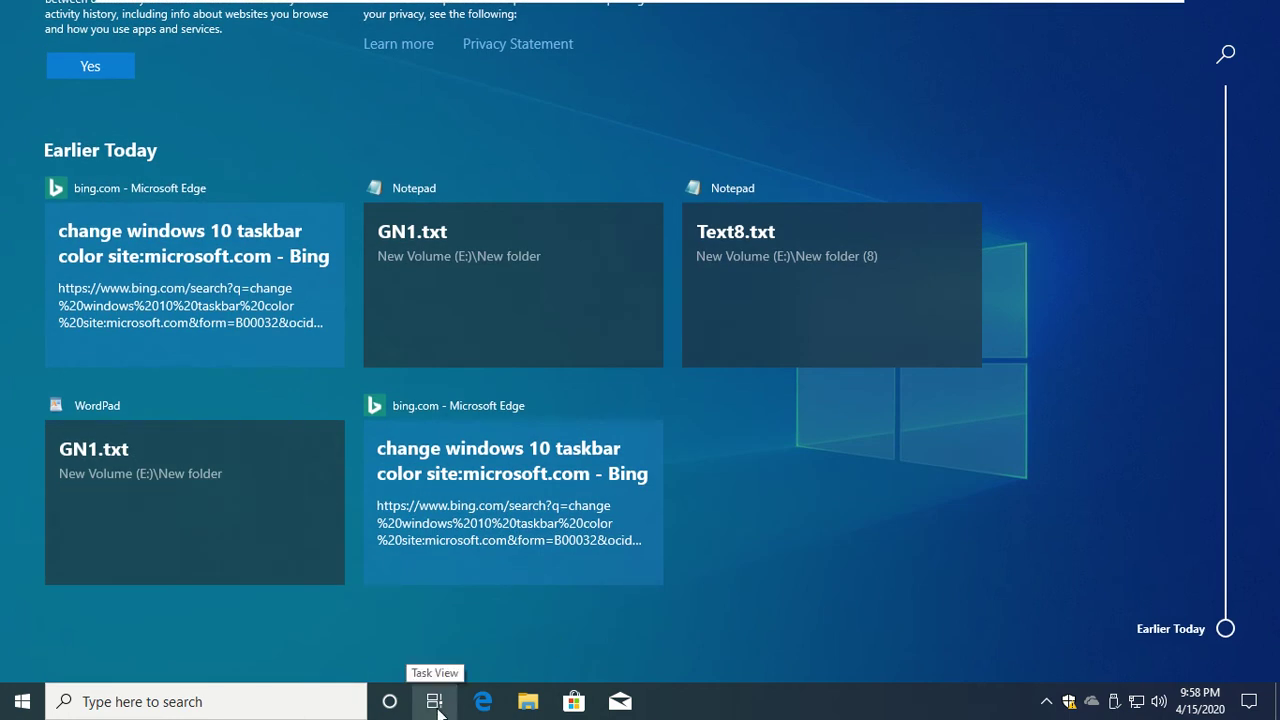
# Step: Hide the Task View button from the taskbar
pyautogui.rightClick(754, 710)
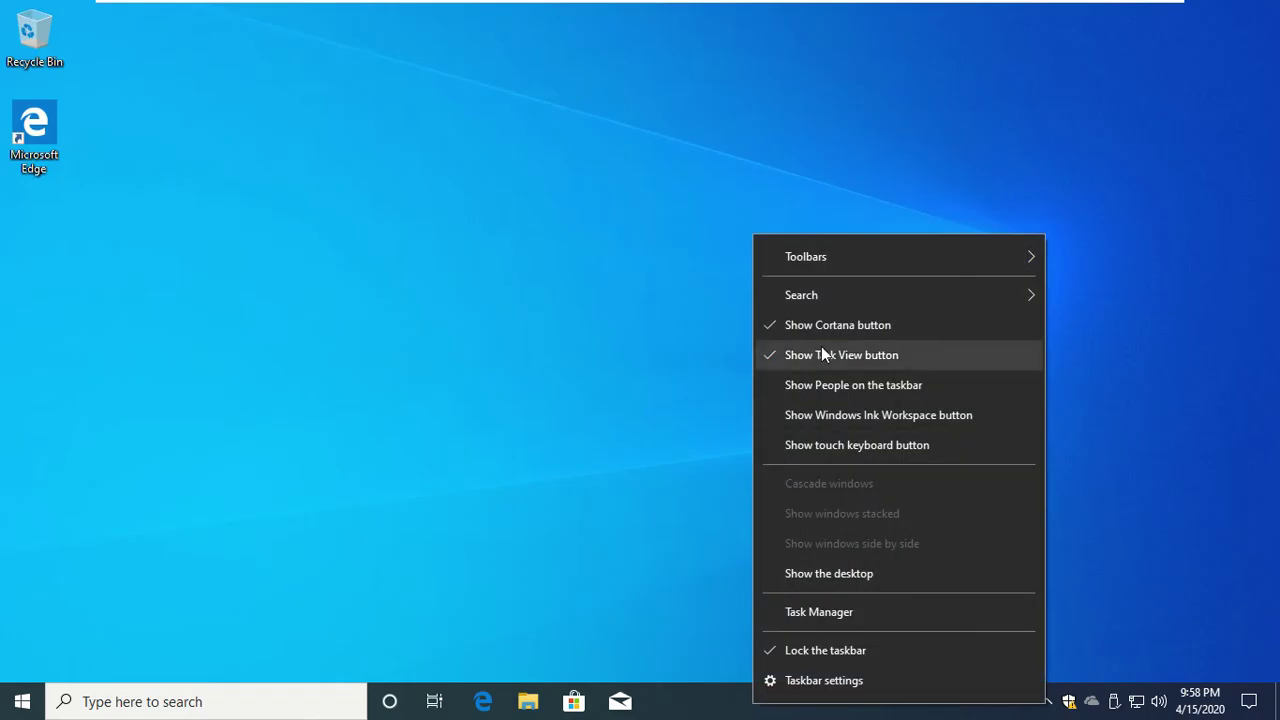
pyautogui.click(761, 356)
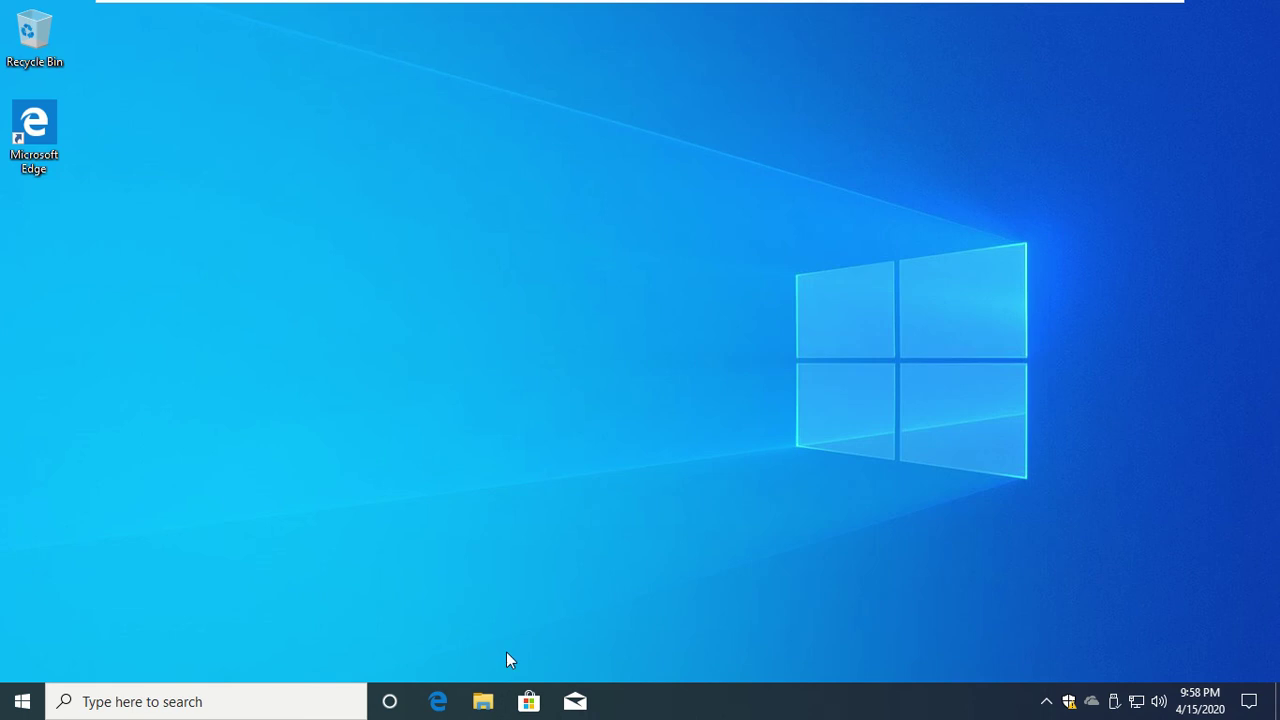
# Step: Show People on the taskbar and hide it again
pyautogui.rightClick(720, 708)
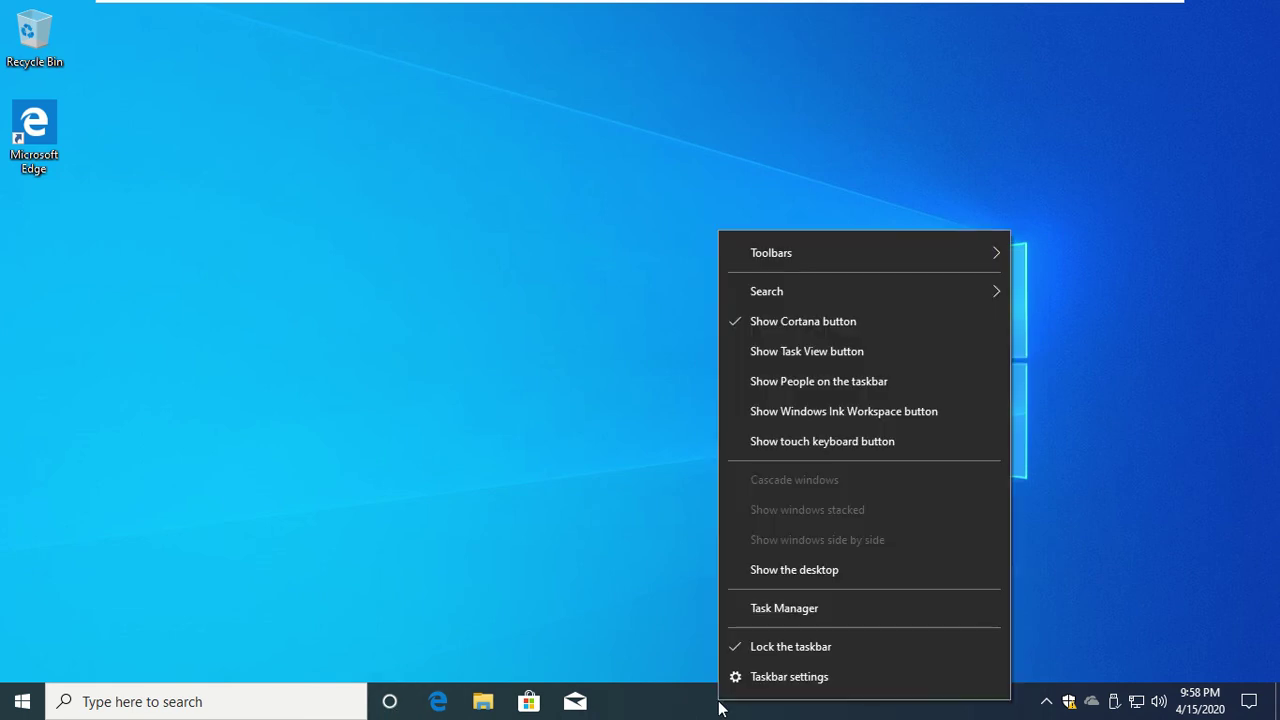
pyautogui.click(868, 381)
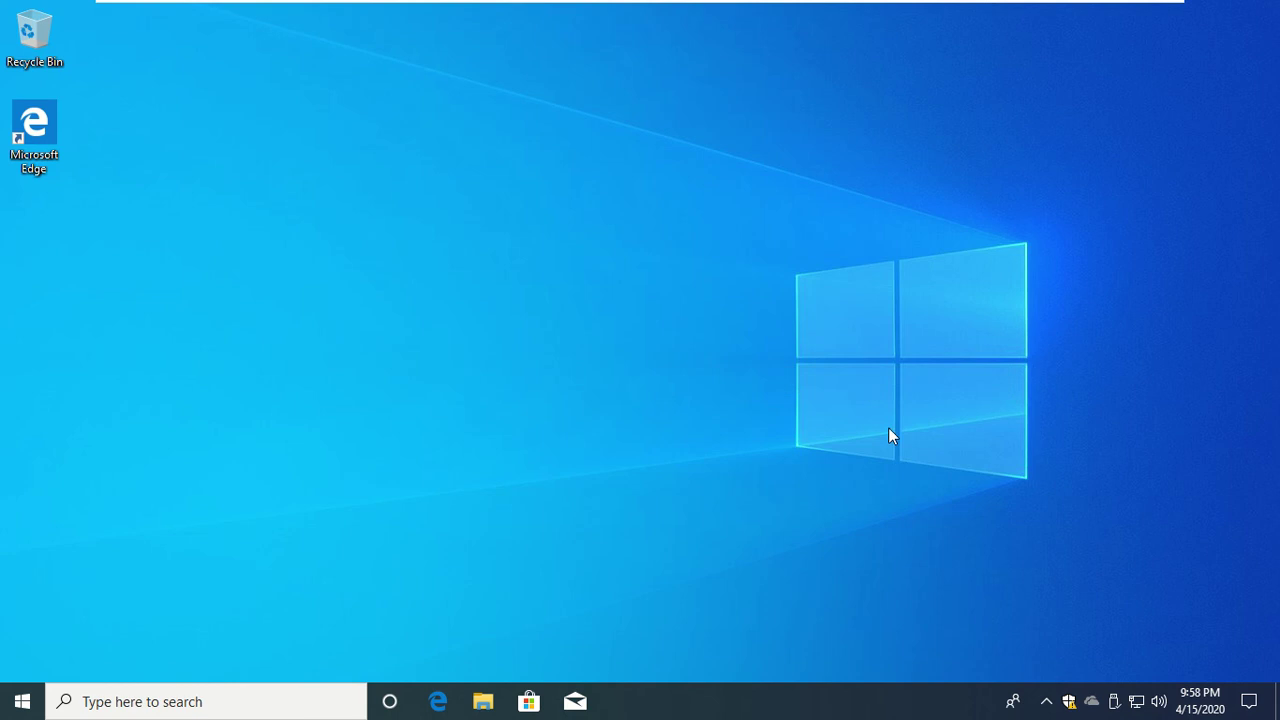
pyautogui.rightClick(880, 712)
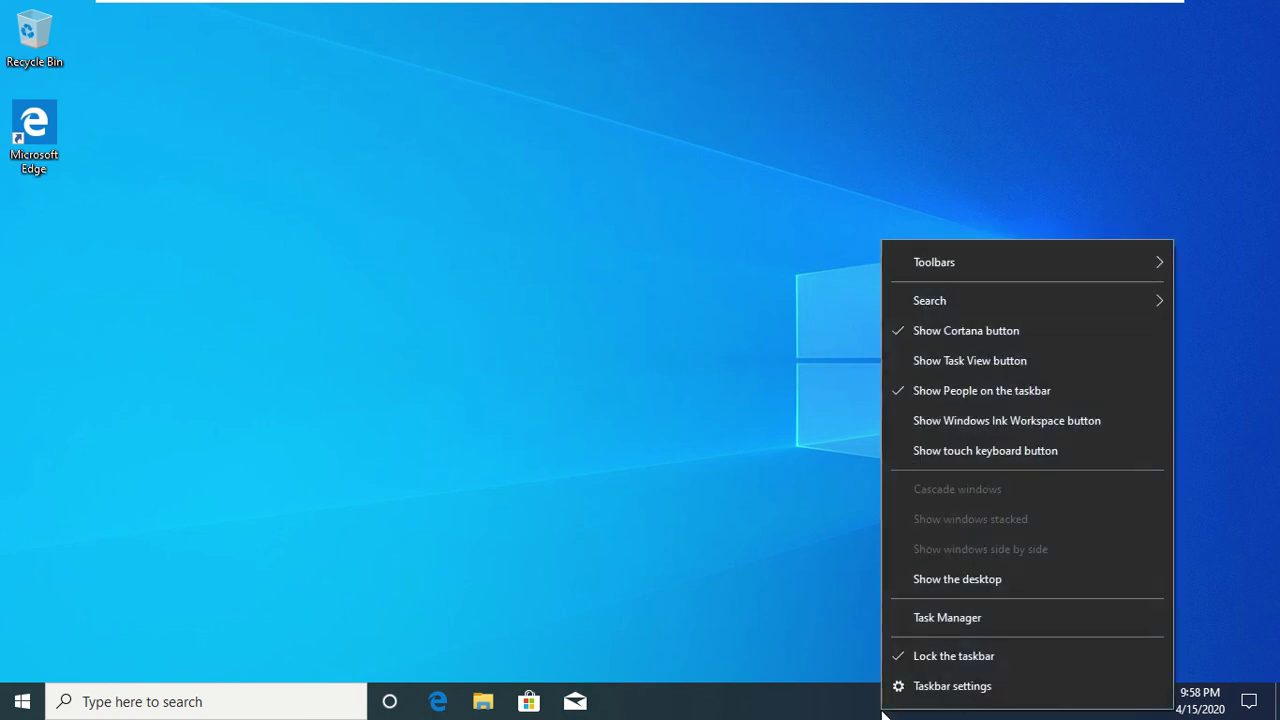
pyautogui.click(916, 391)
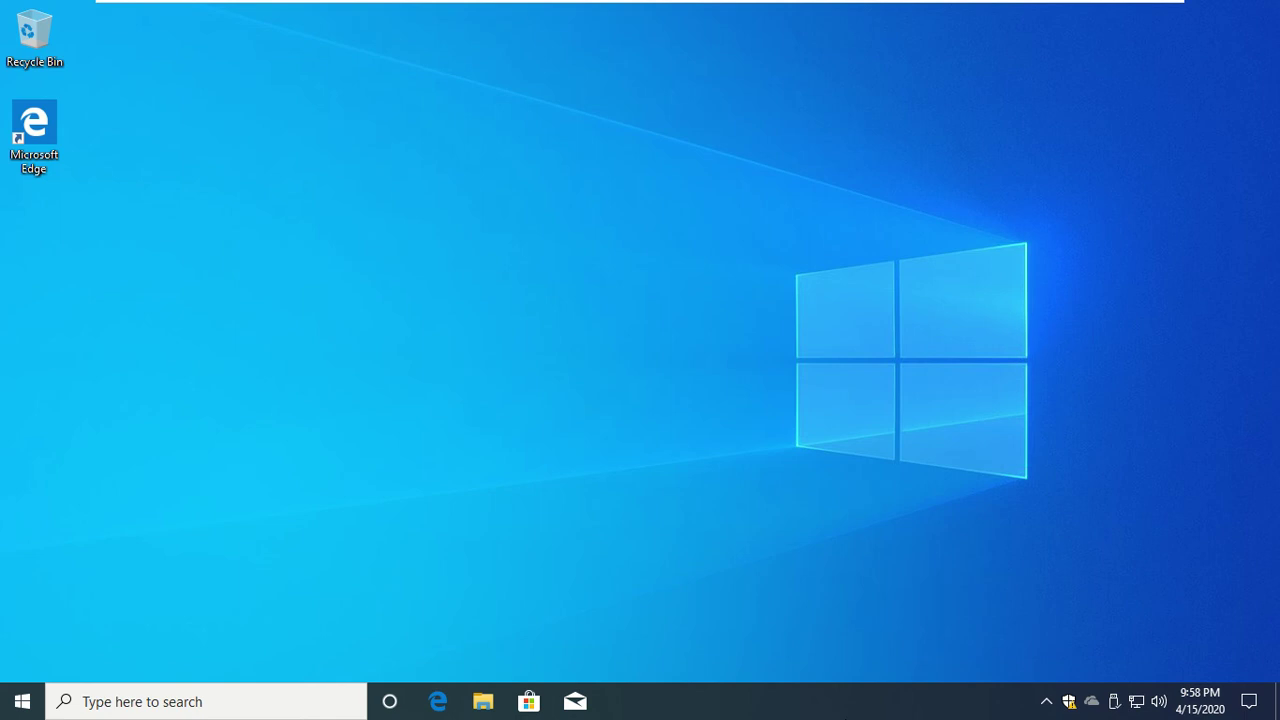
# Step: Add the Windows Ink Workspace button to the taskbar, and open the workspace briefly to view its options
pyautogui.rightClick(849, 713)
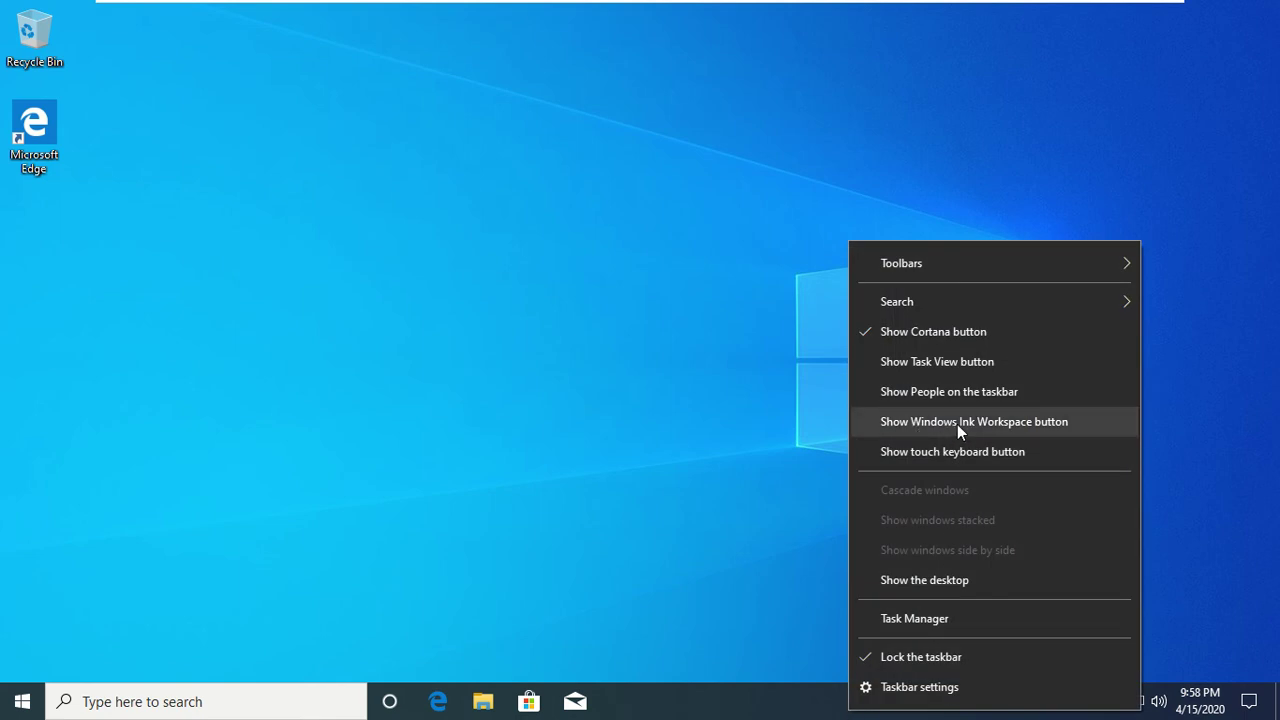
pyautogui.click(999, 428)
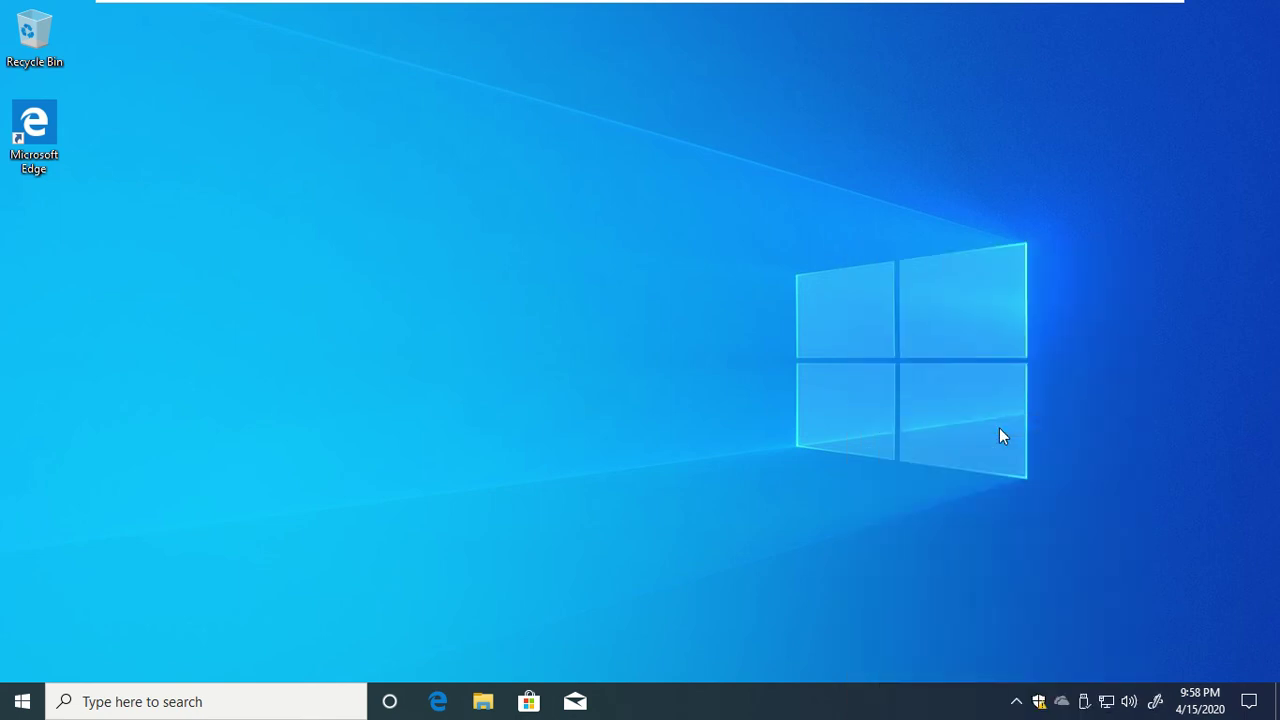
pyautogui.click(1158, 706)
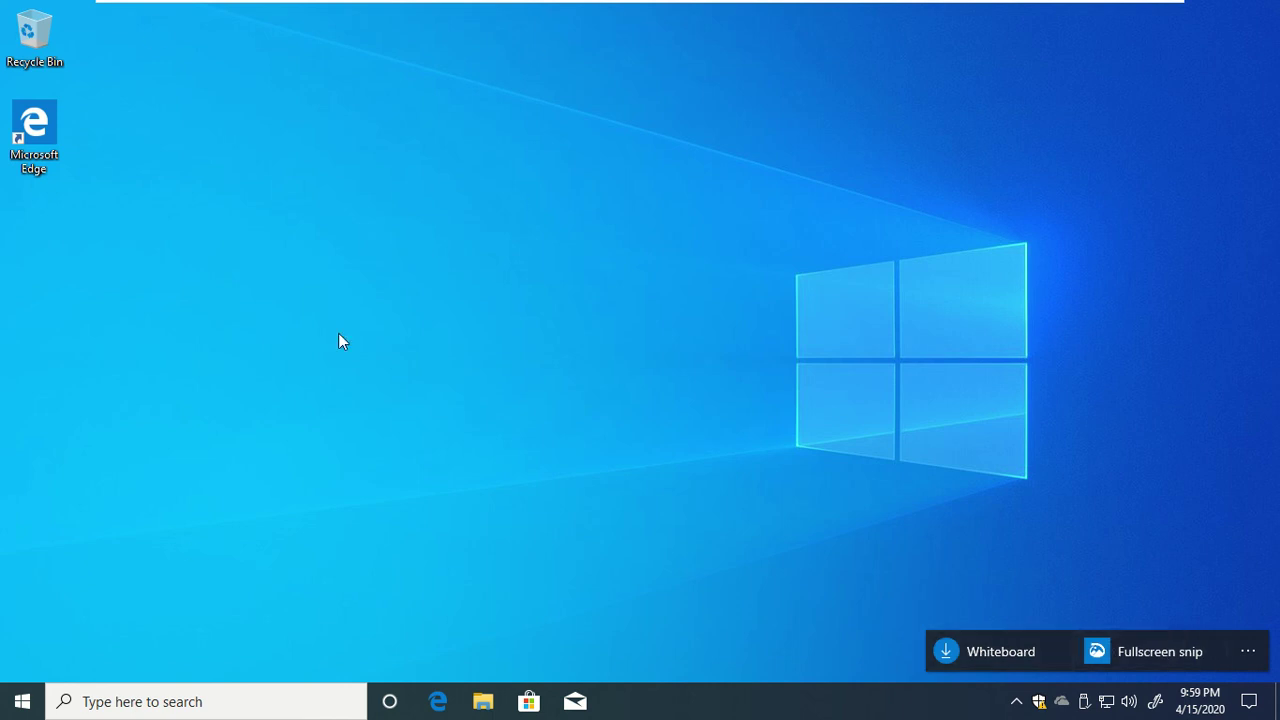
pyautogui.click(775, 698)
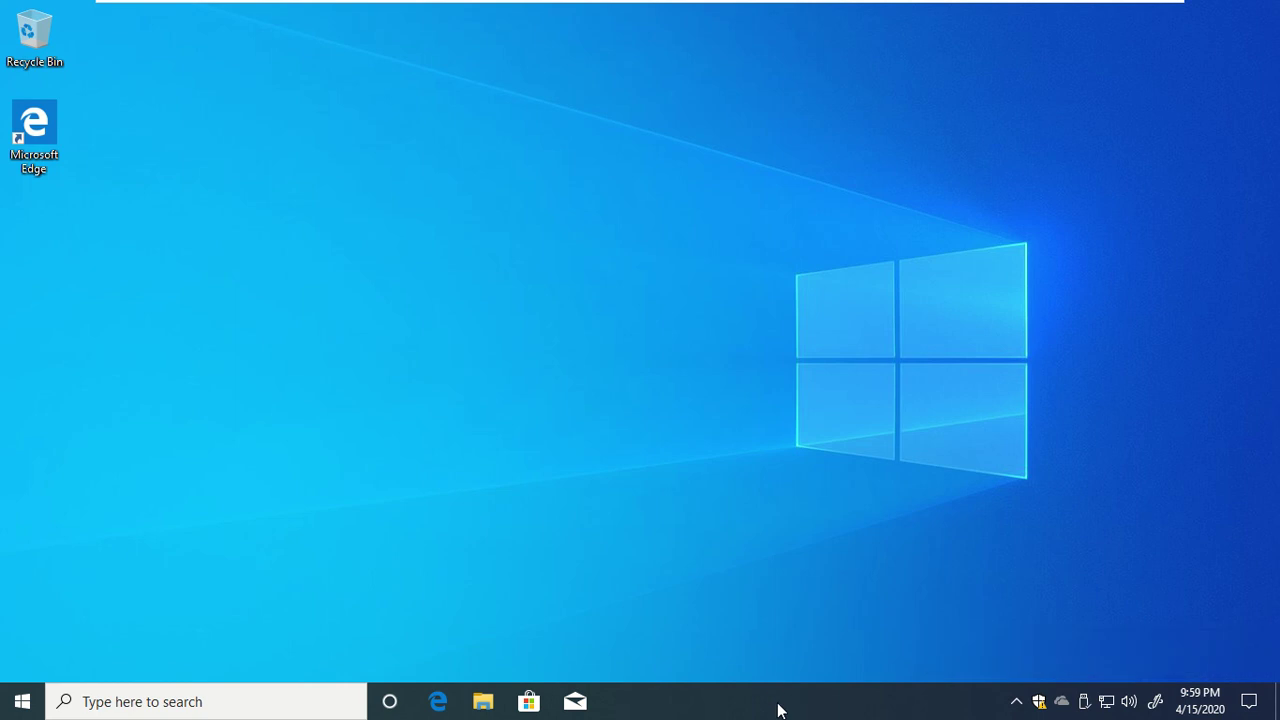
# Step: Remove the Windows Ink Workspace button from the taskbar
pyautogui.rightClick(779, 705)
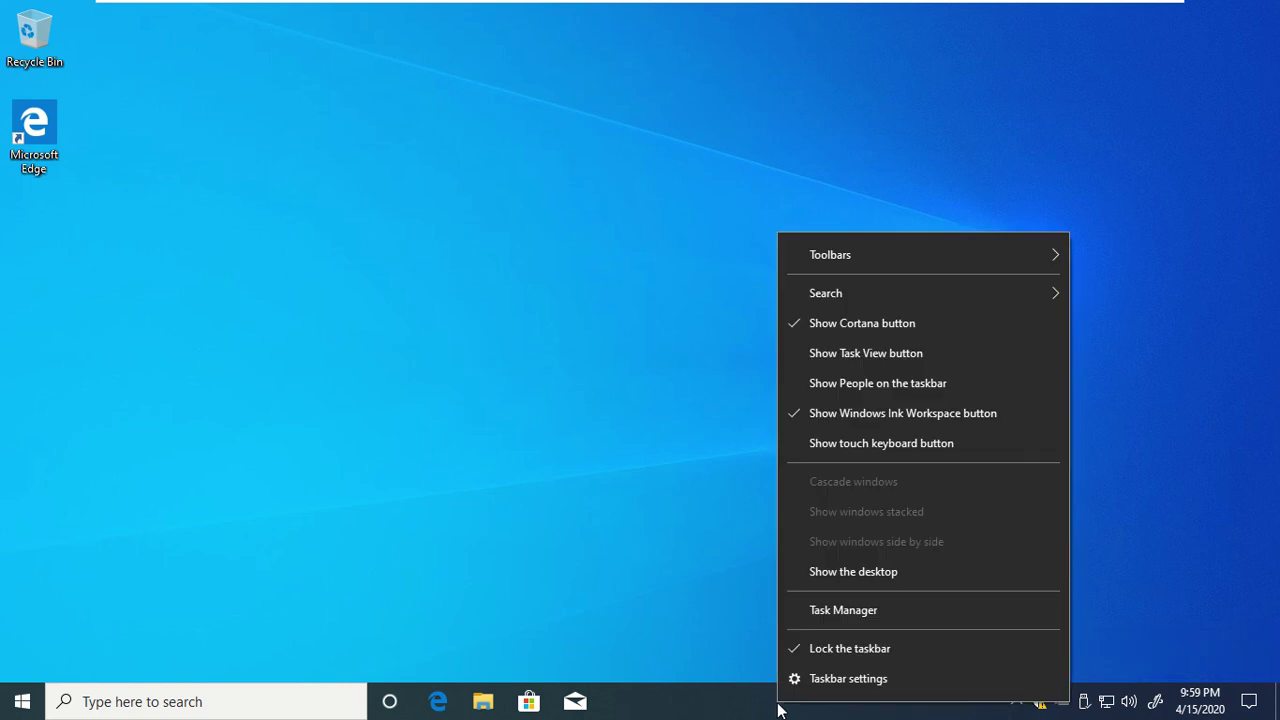
pyautogui.click(823, 419)
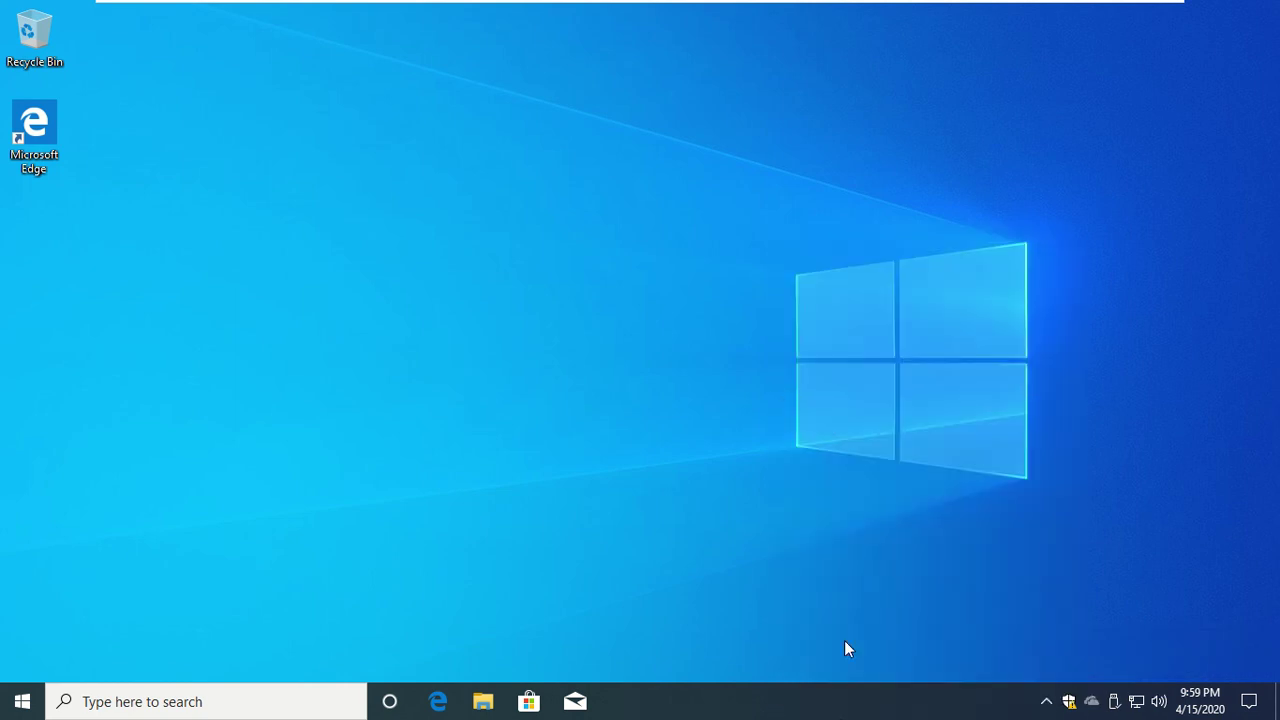
# Step: Add the touch keyboard button to the taskbar and open the touch keyboard
pyautogui.rightClick(846, 710)
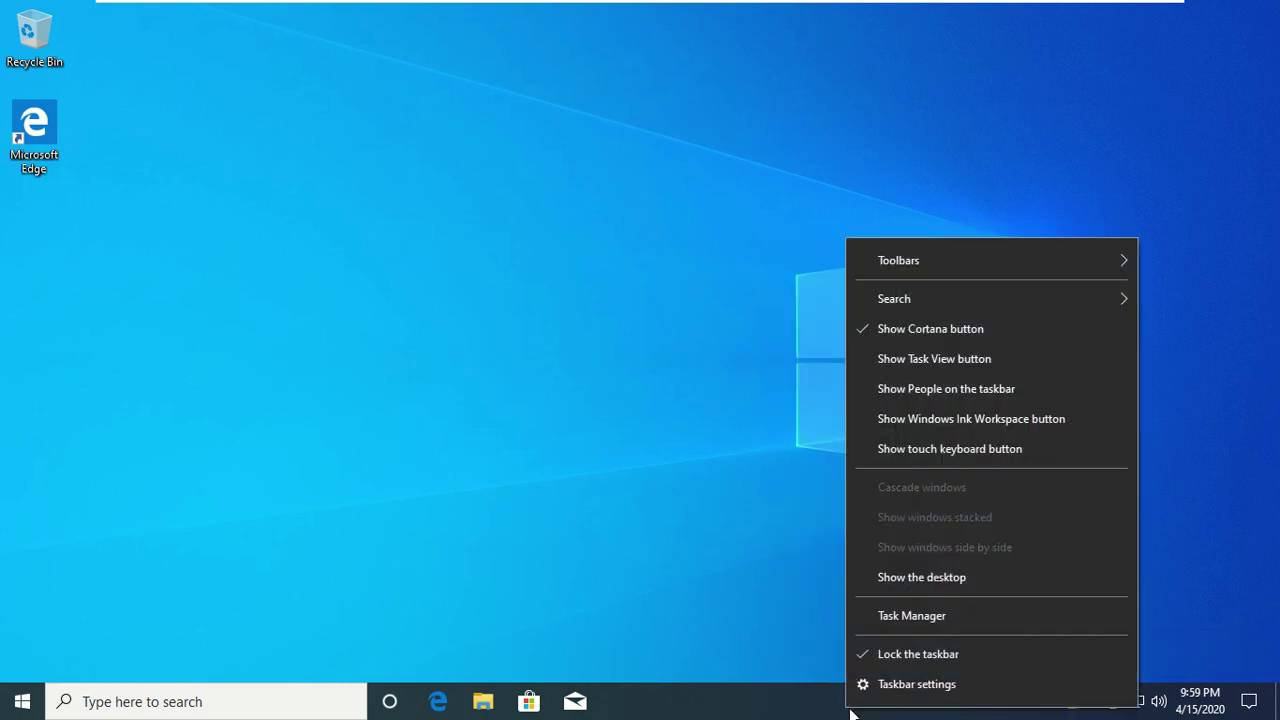
pyautogui.click(949, 452)
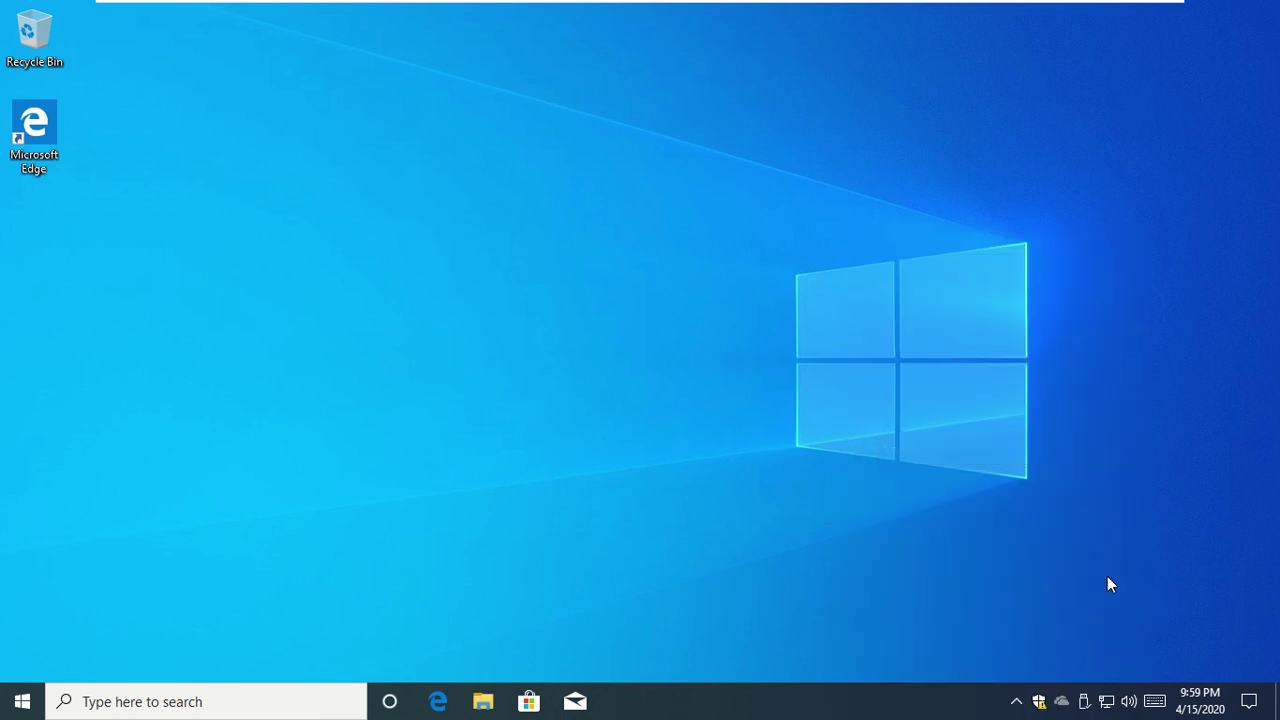
pyautogui.click(1155, 702)
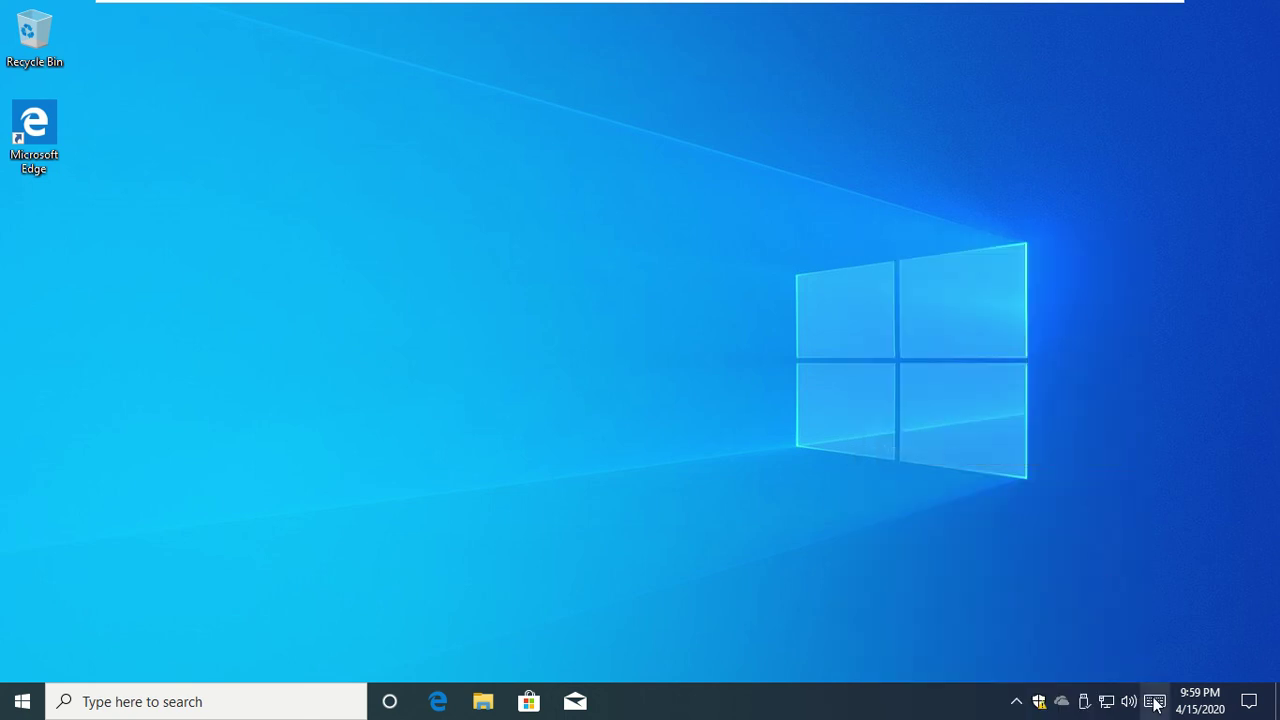
pyautogui.click(1155, 702)
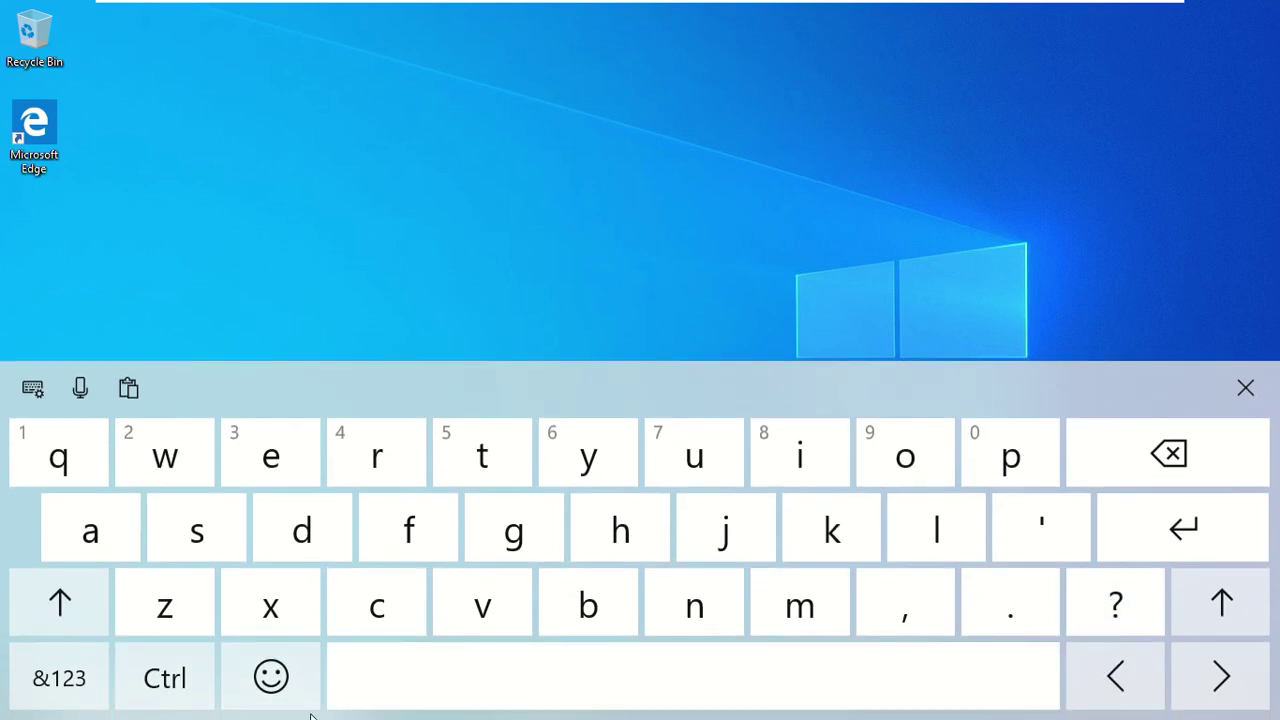
# Step: Browse the touch keyboard's emoji and close the keyboard
pyautogui.click(320, 674)
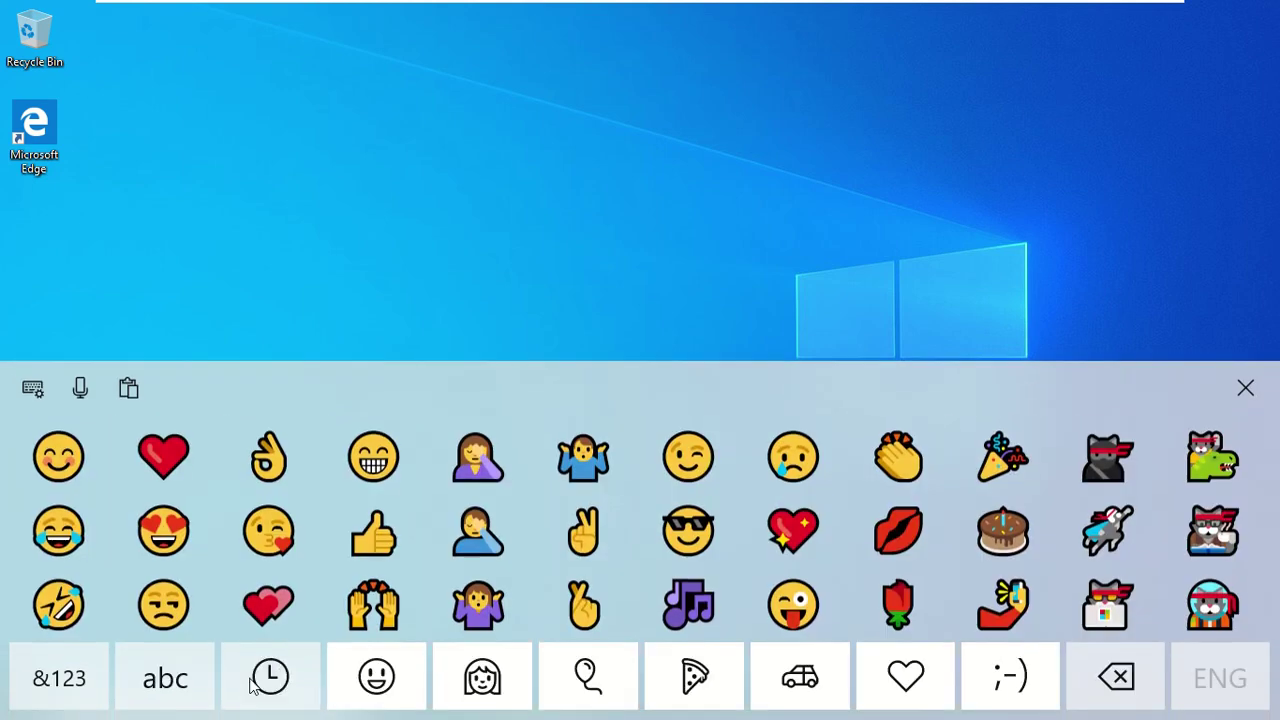
pyautogui.scroll(-2, 1000, 532)
pyautogui.scroll(2, 998, 532)
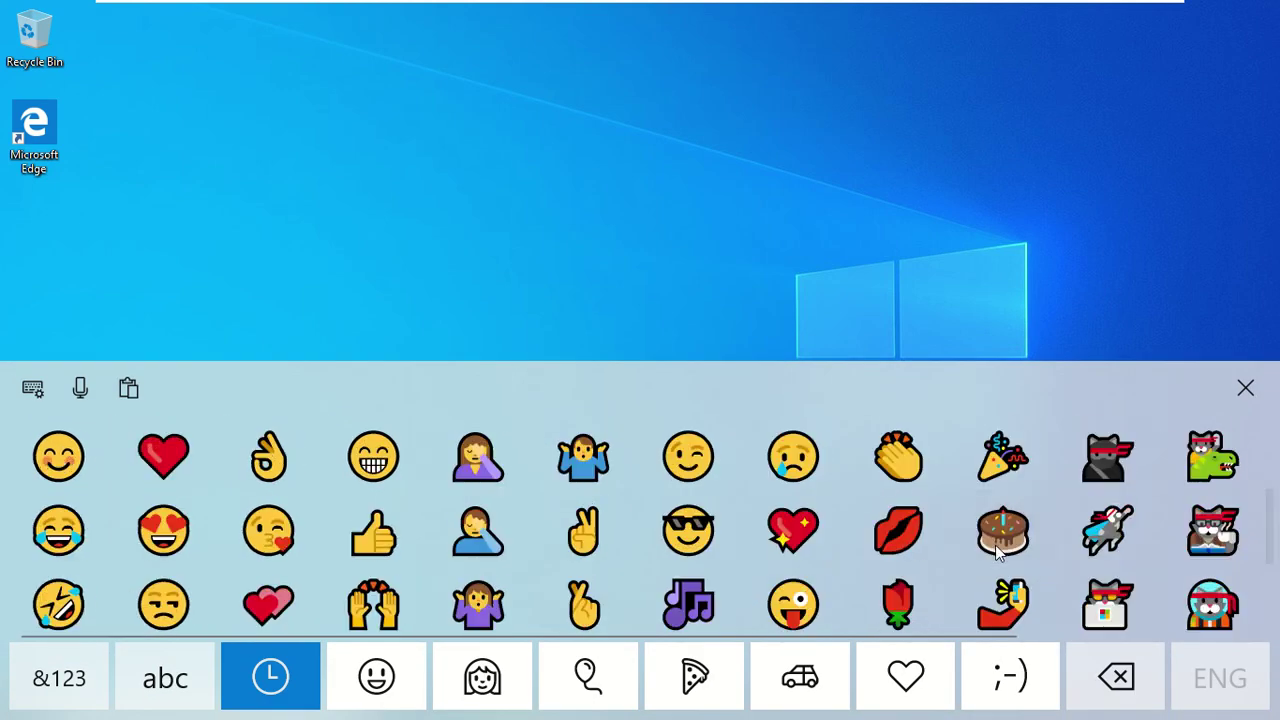
pyautogui.click(1245, 388)
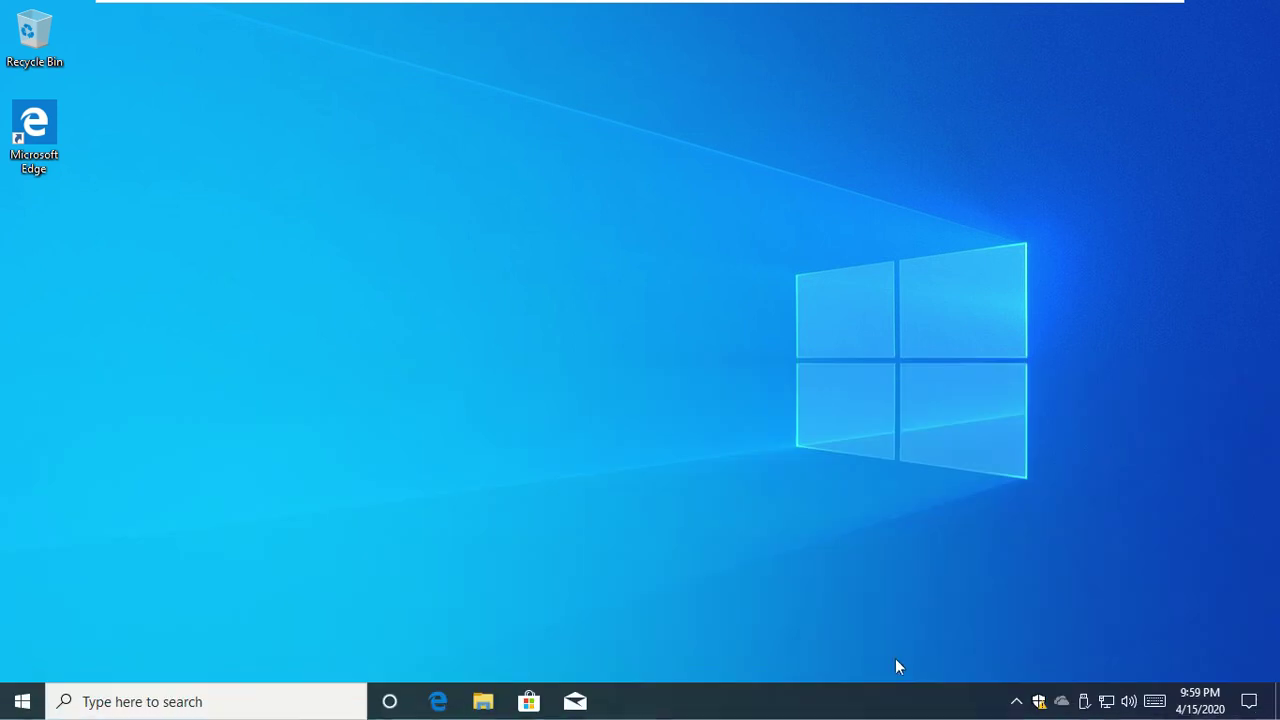
pyautogui.rightClick(875, 713)
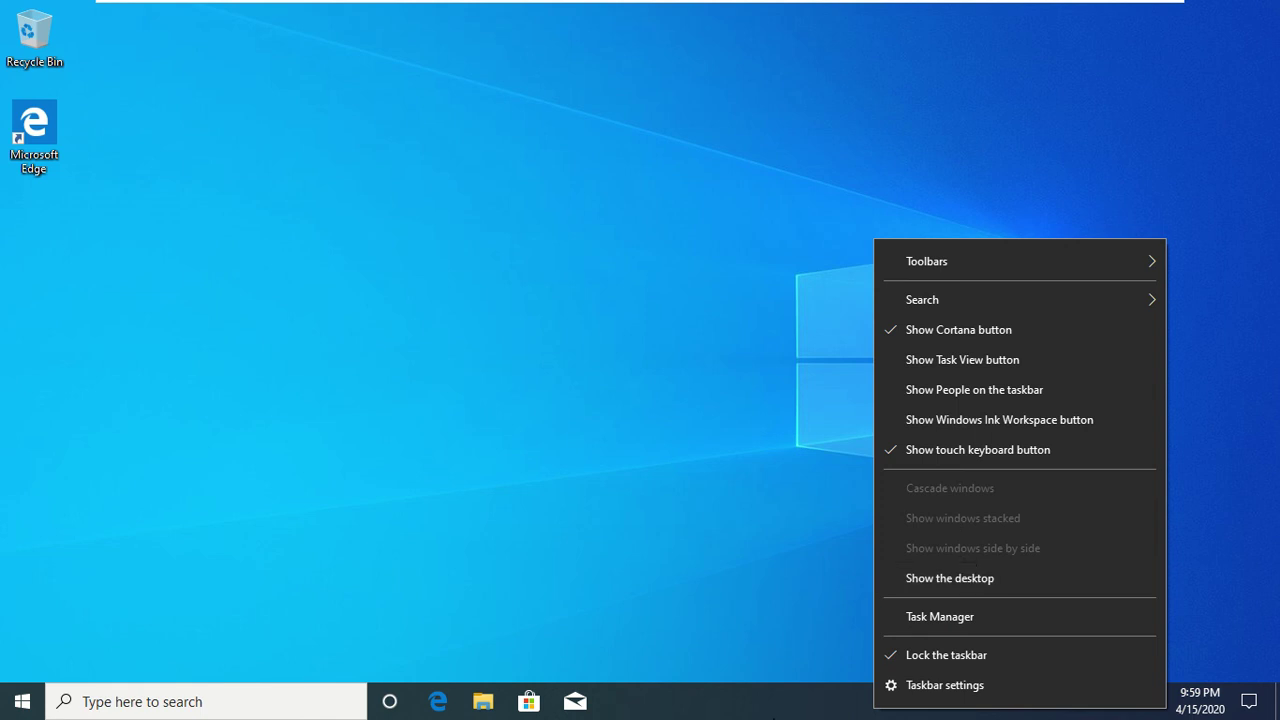
pyautogui.press('Escape')
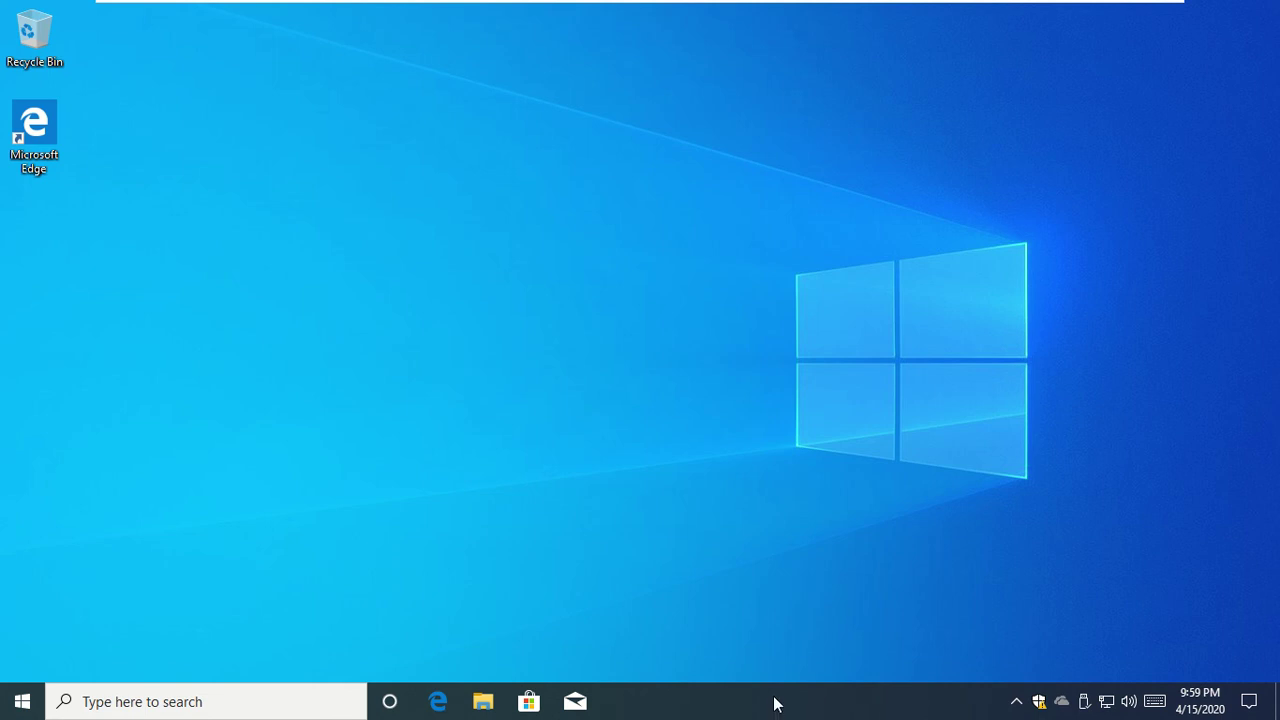
# Step: Open four File Explorer windows
pyautogui.click(483, 701)
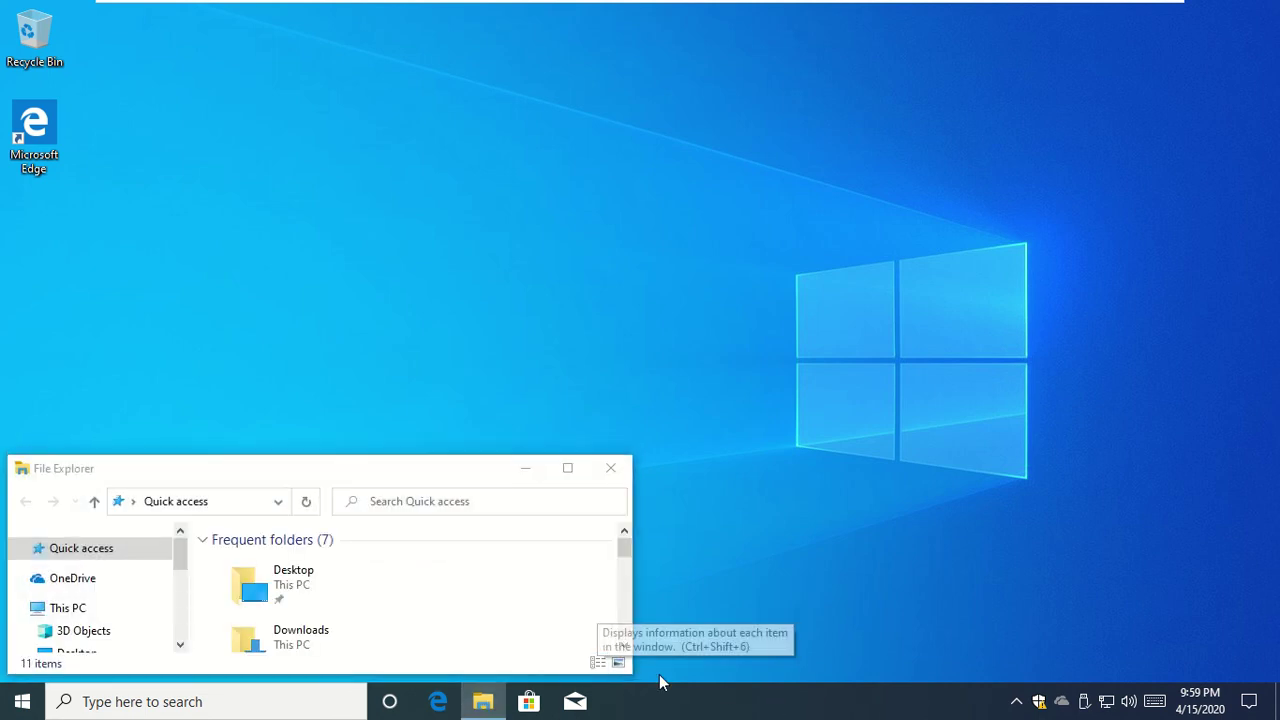
pyautogui.press('super+e')
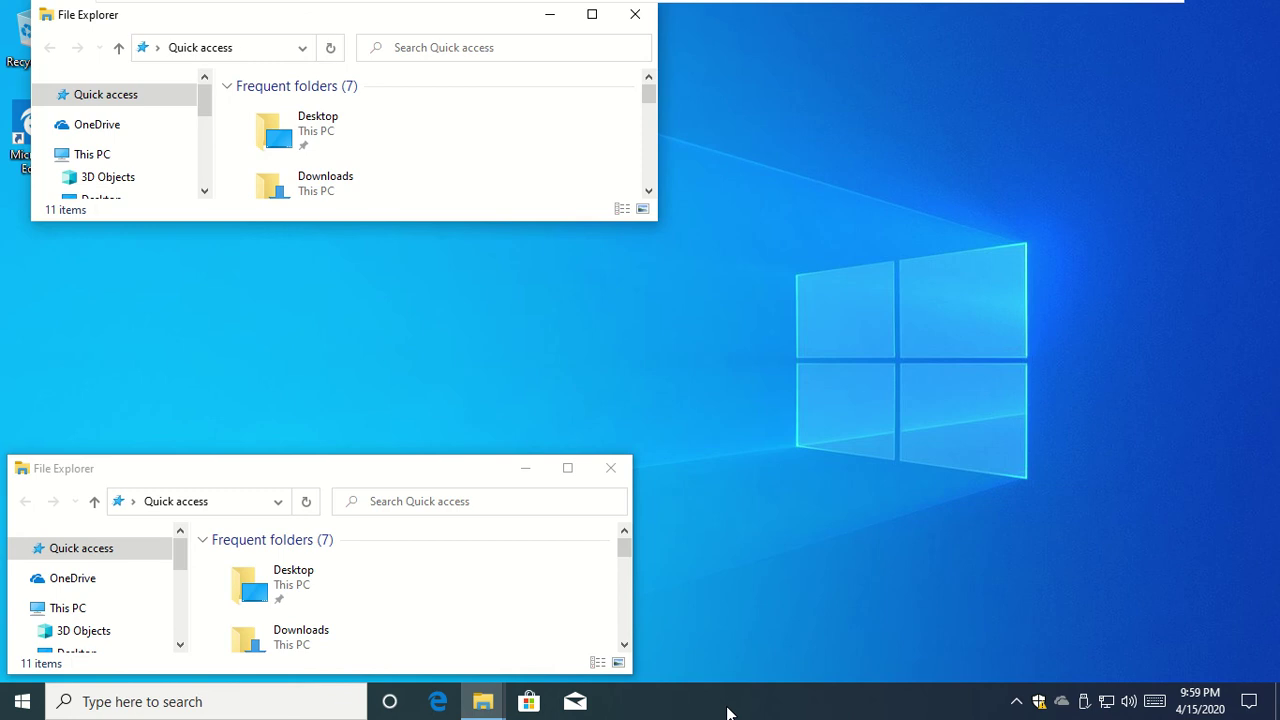
pyautogui.press('super+e')
pyautogui.press('super+e')
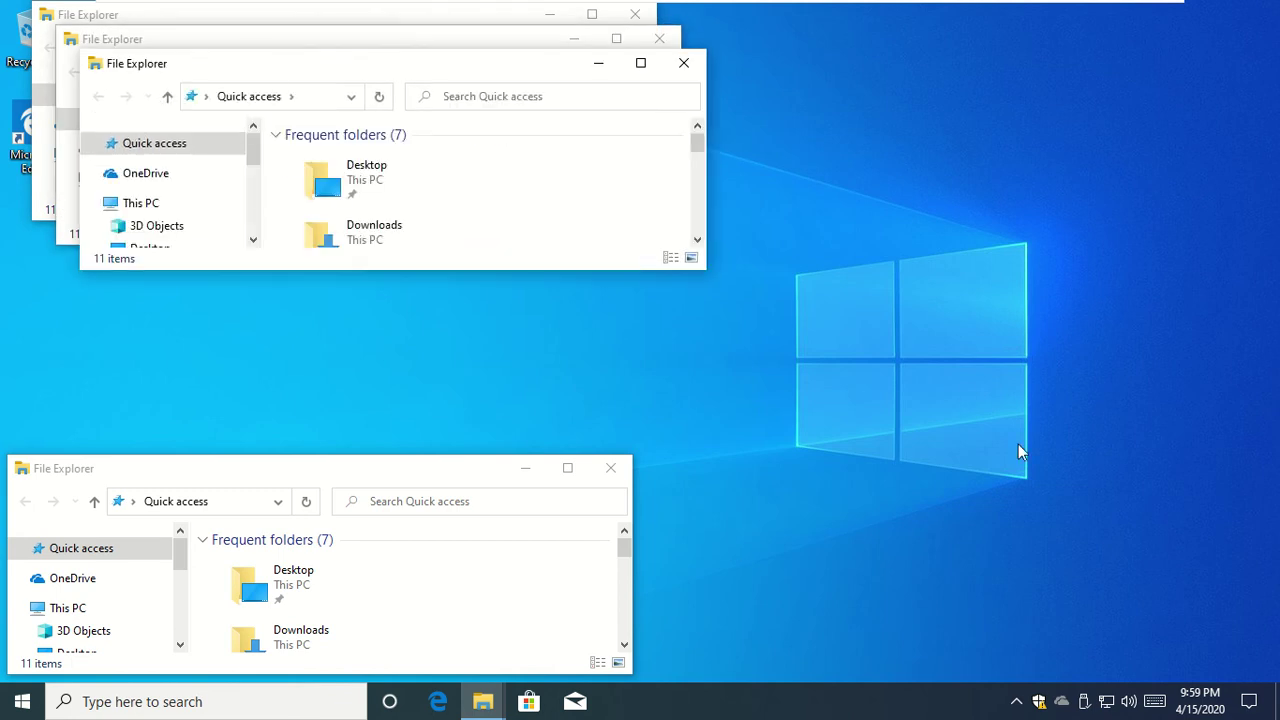
# Step: Cascade all open File Explorer windows, and switch their arrangement to stacked
pyautogui.rightClick(979, 421)
pyautogui.click(738, 398)
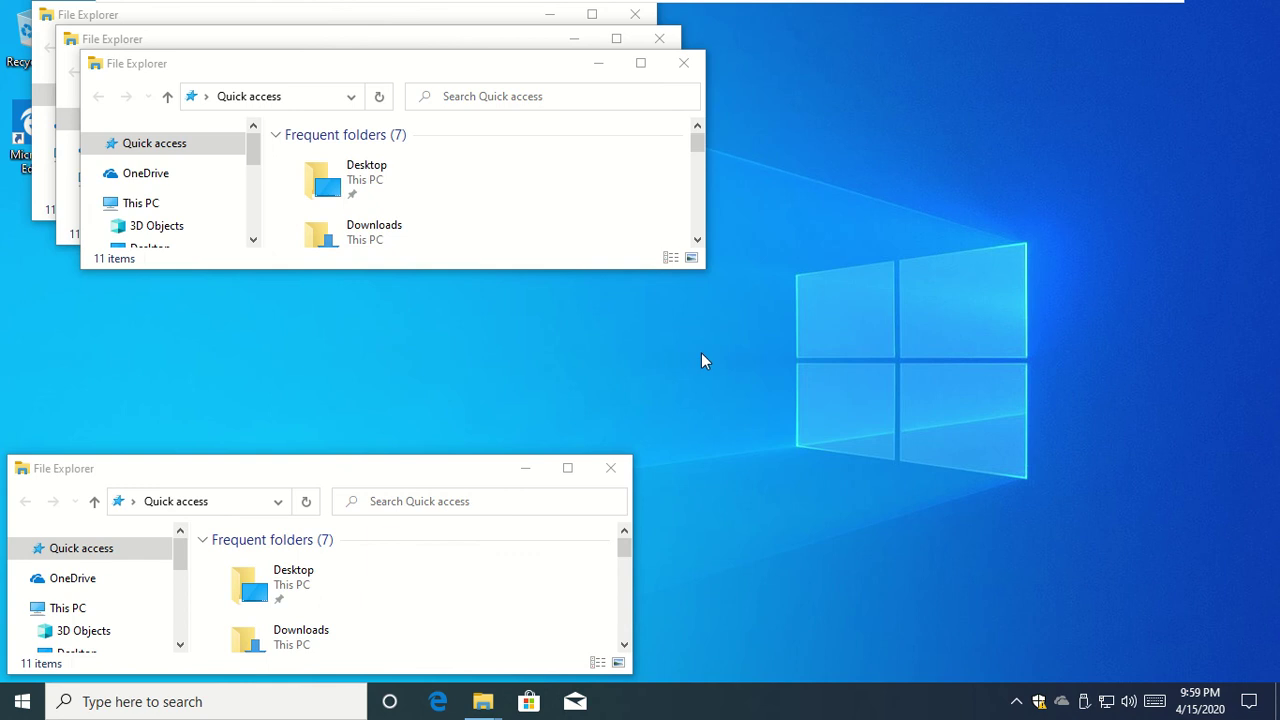
pyautogui.rightClick(703, 354)
pyautogui.rightClick(831, 695)
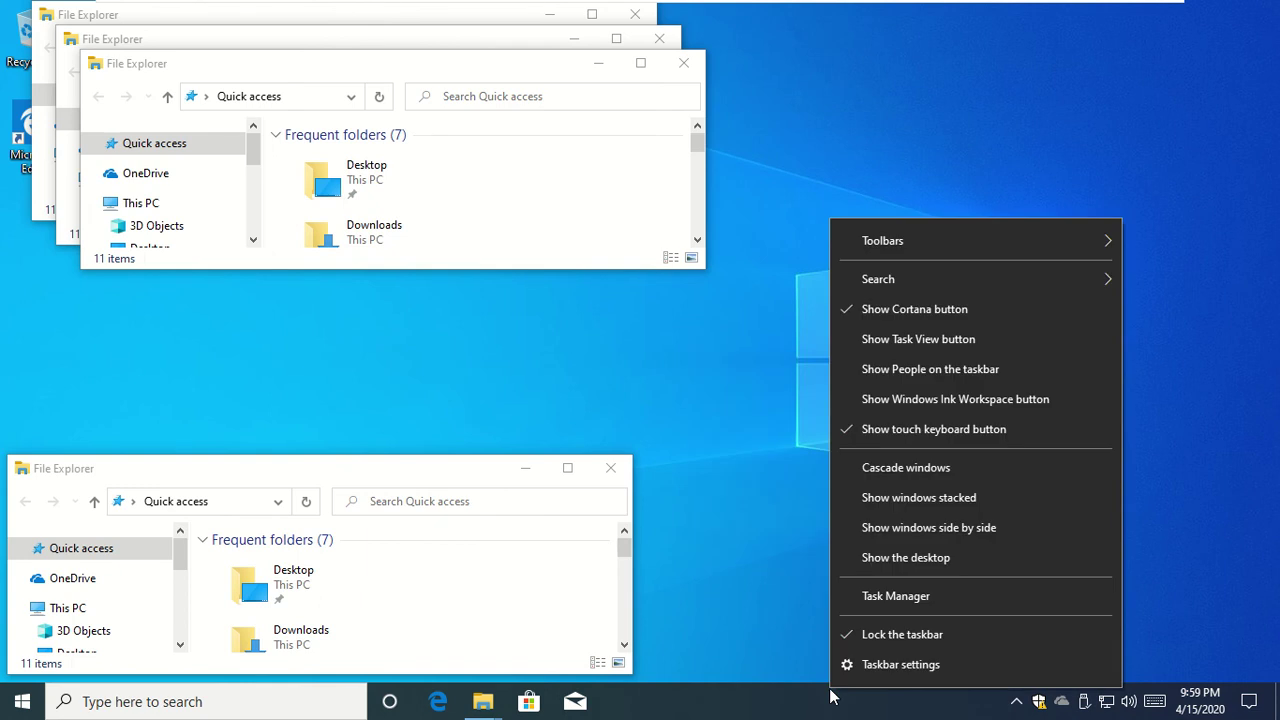
pyautogui.click(885, 471)
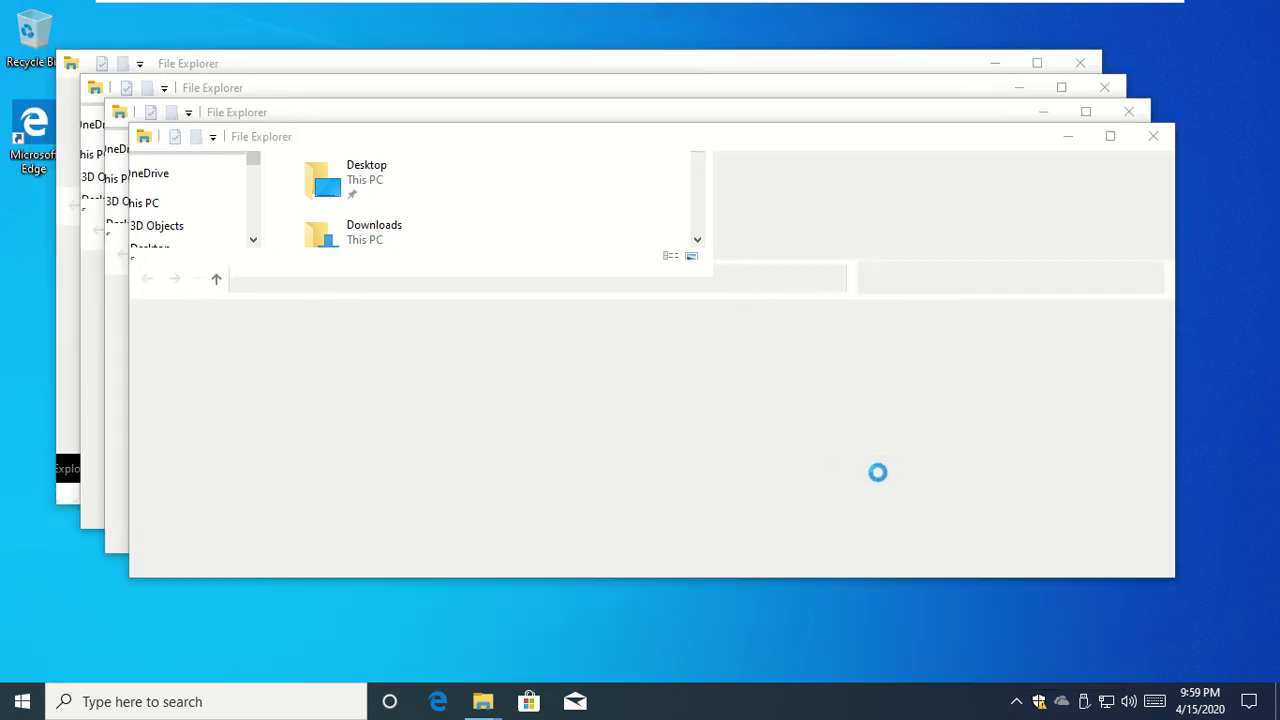
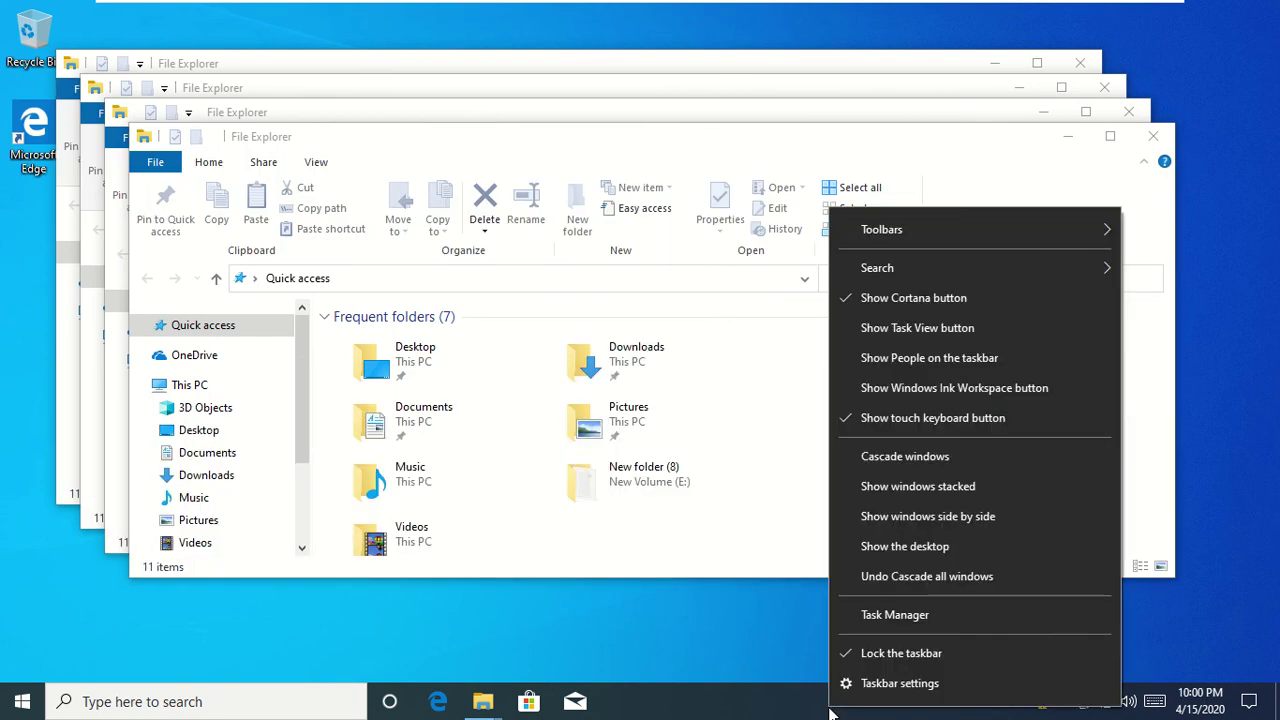
pyautogui.click(946, 487)
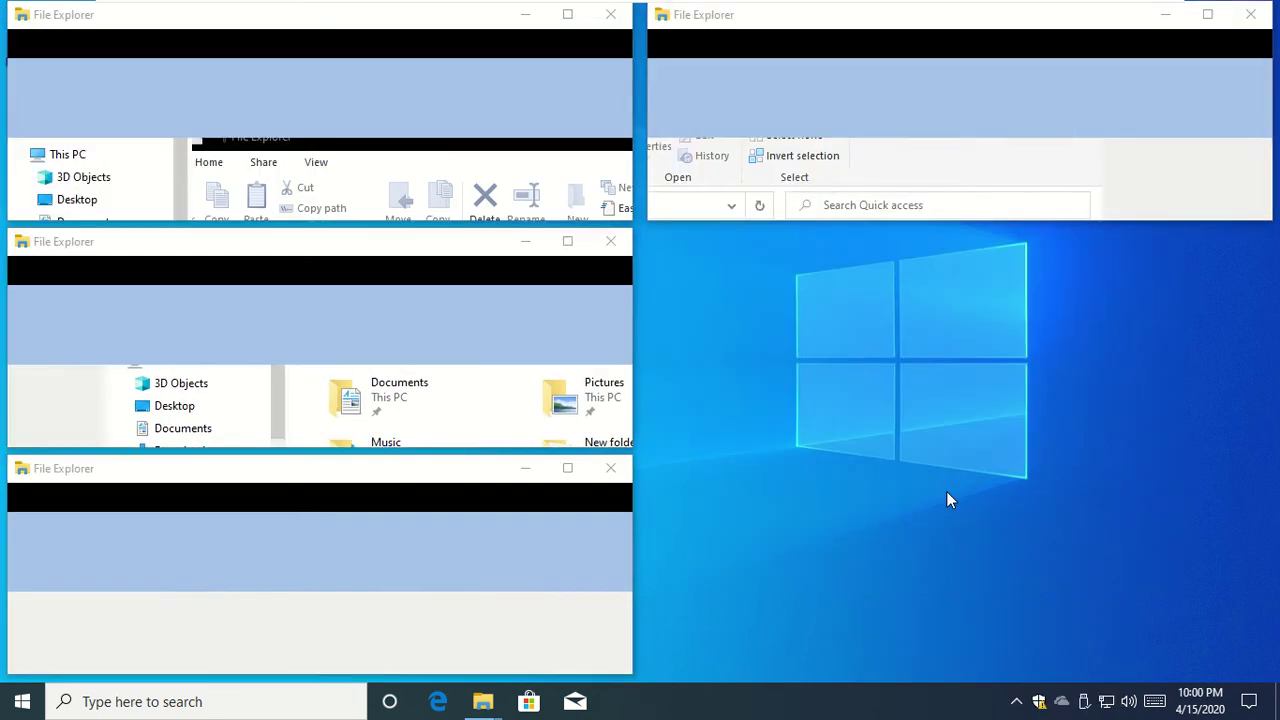
# Step: Arrange the open windows side by side, and undo that arrangement
pyautogui.rightClick(928, 712)
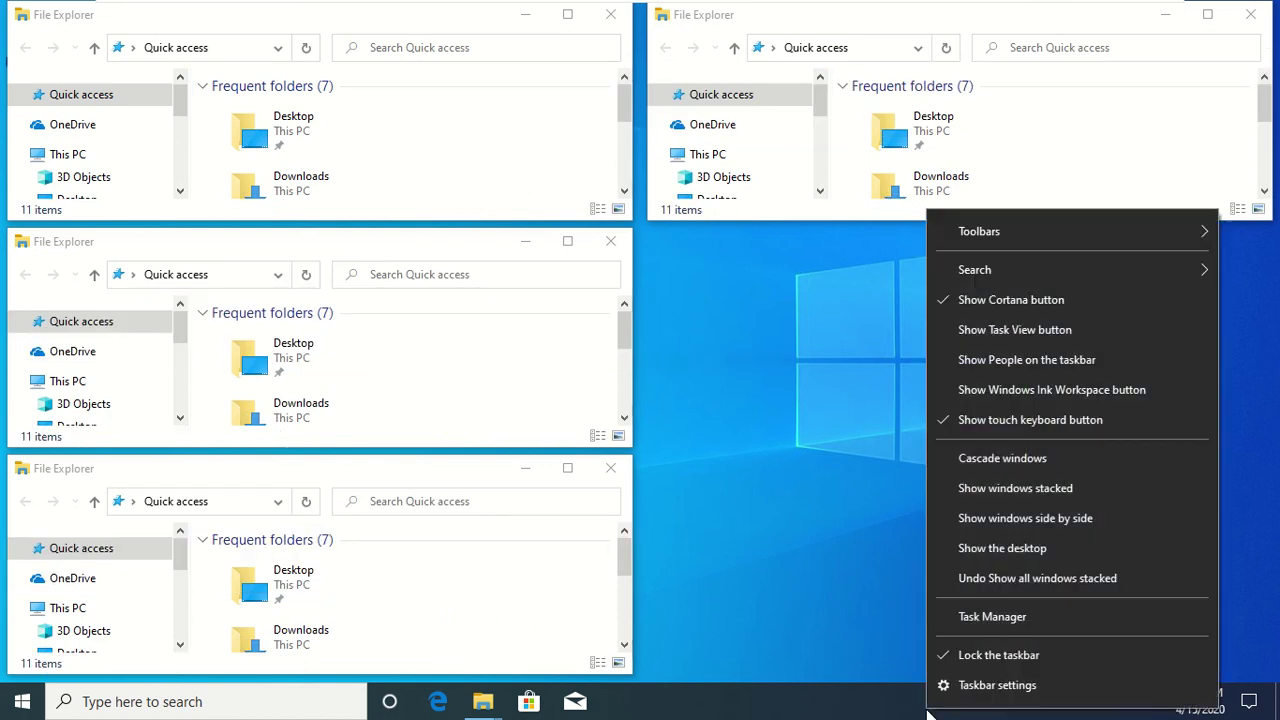
pyautogui.click(1022, 519)
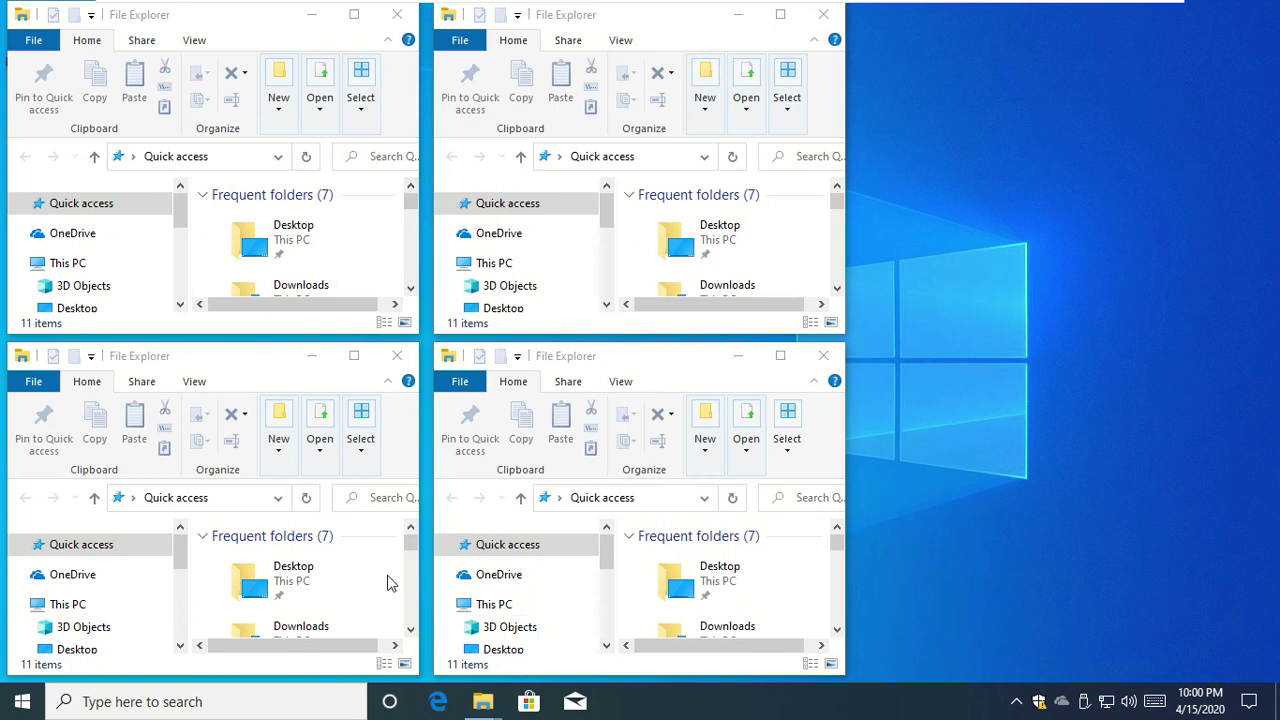
pyautogui.rightClick(826, 712)
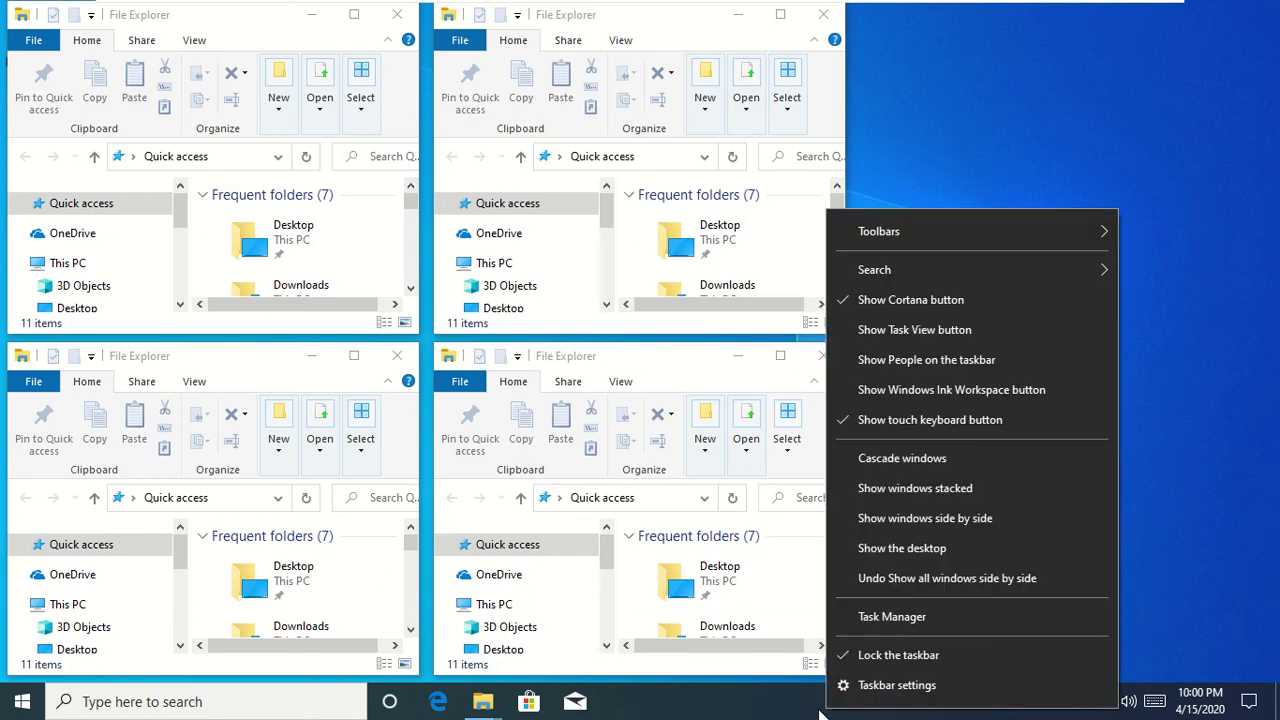
pyautogui.click(926, 580)
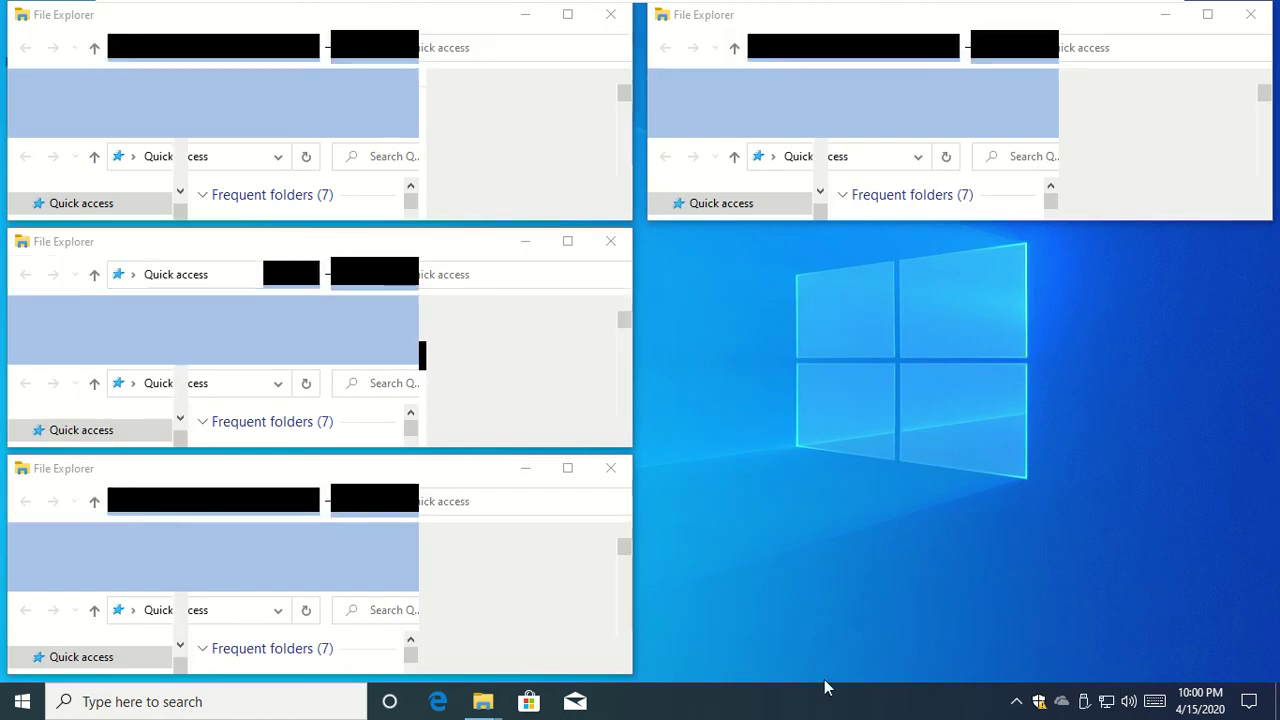
# Step: Show the desktop using the taskbar's window commands
pyautogui.rightClick(831, 710)
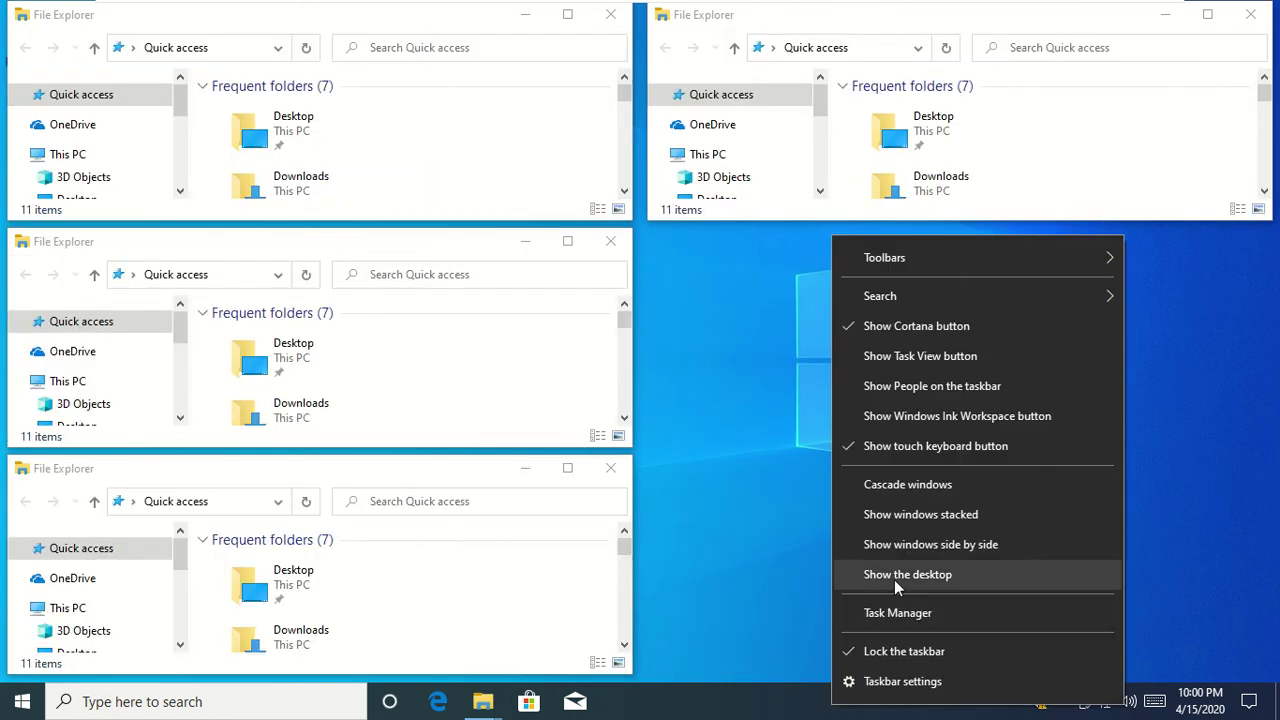
pyautogui.click(894, 580)
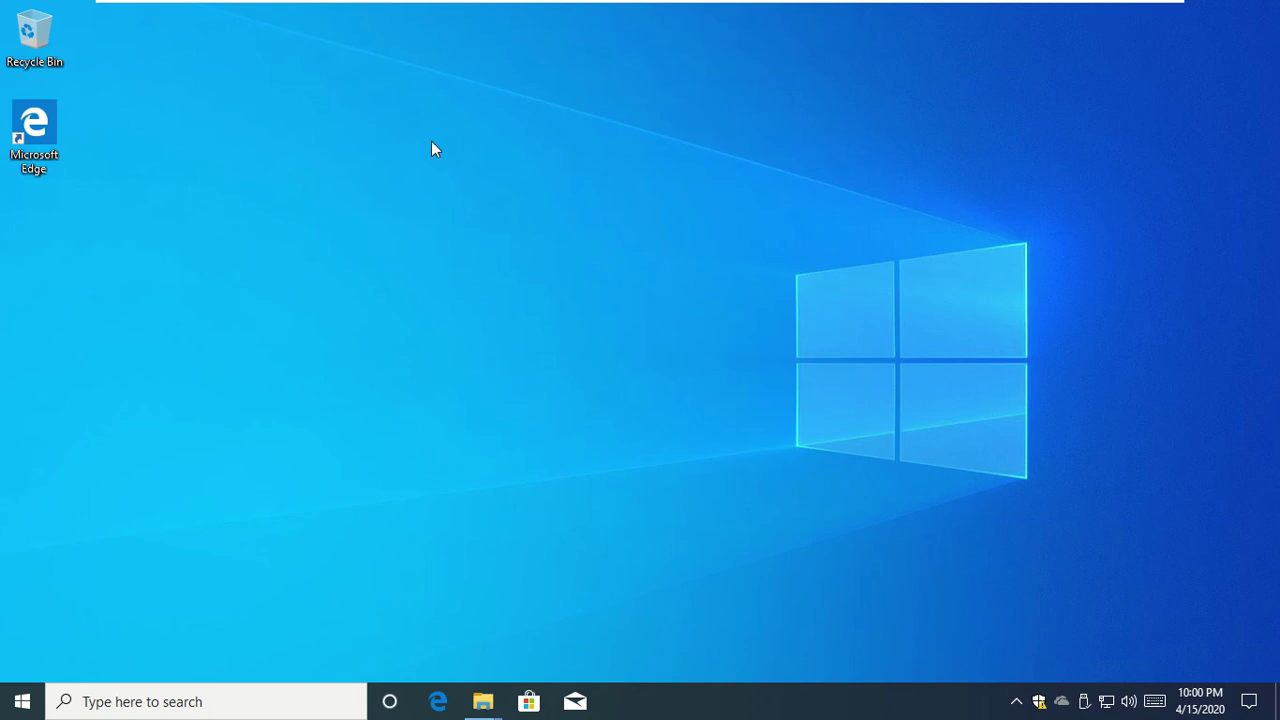
# Step: Open Task Manager in its detailed view to browse the running processes, and close it
pyautogui.rightClick(815, 711)
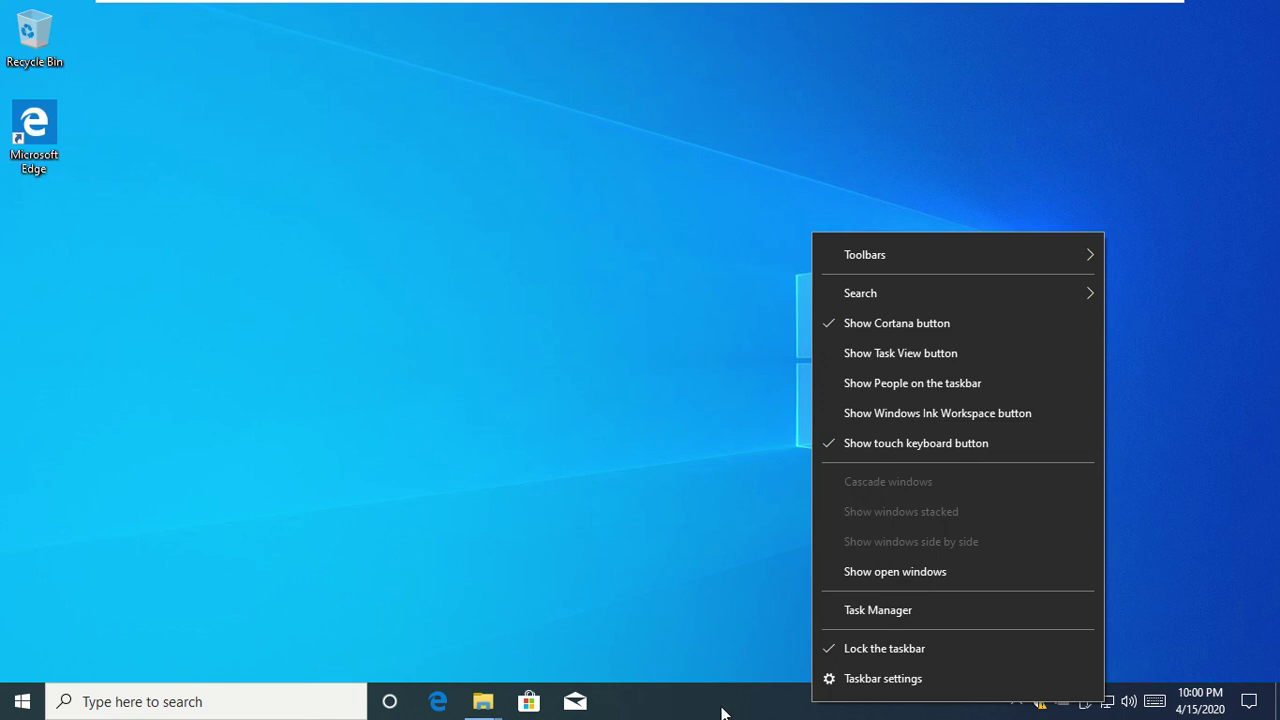
pyautogui.click(885, 612)
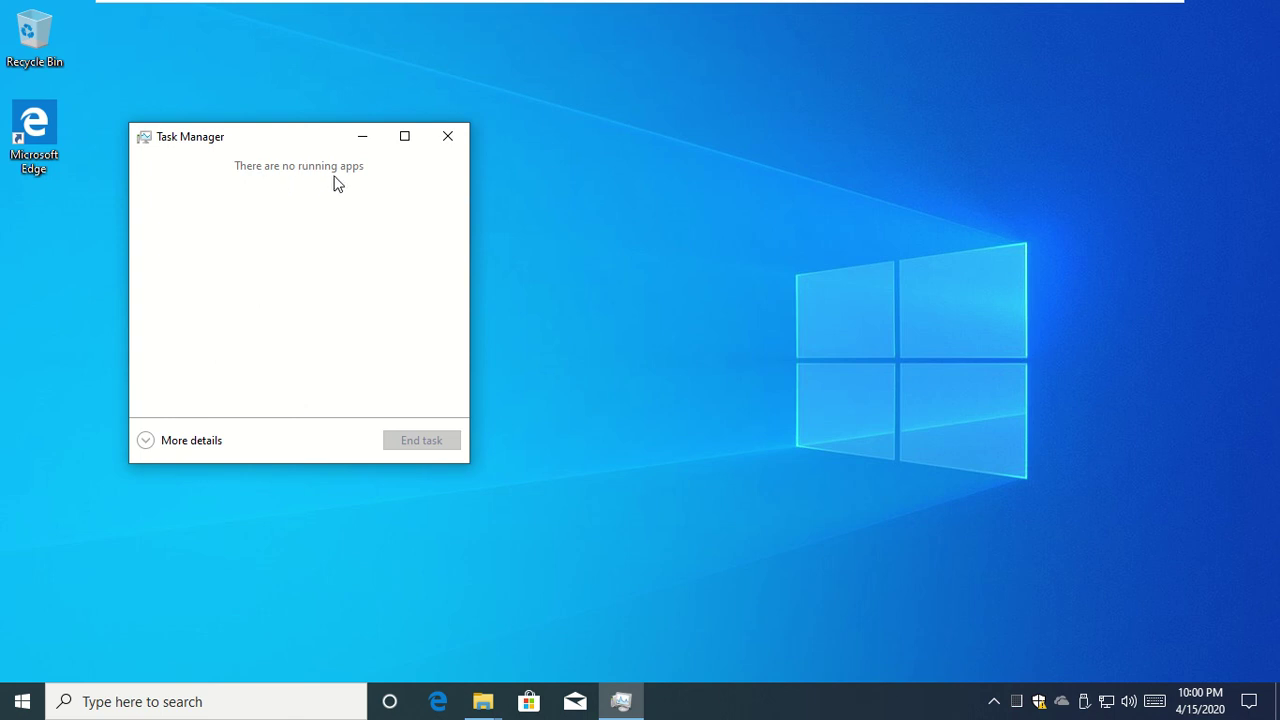
pyautogui.click(166, 442)
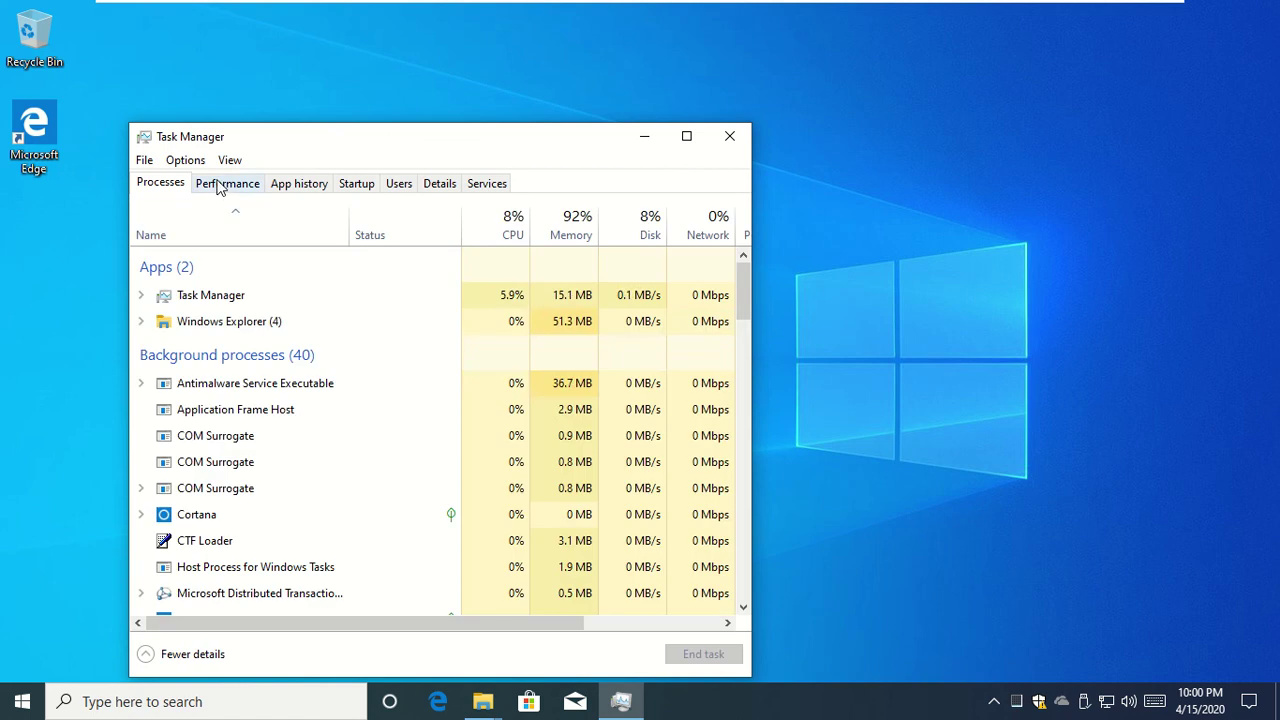
pyautogui.scroll(-5, 226, 450)
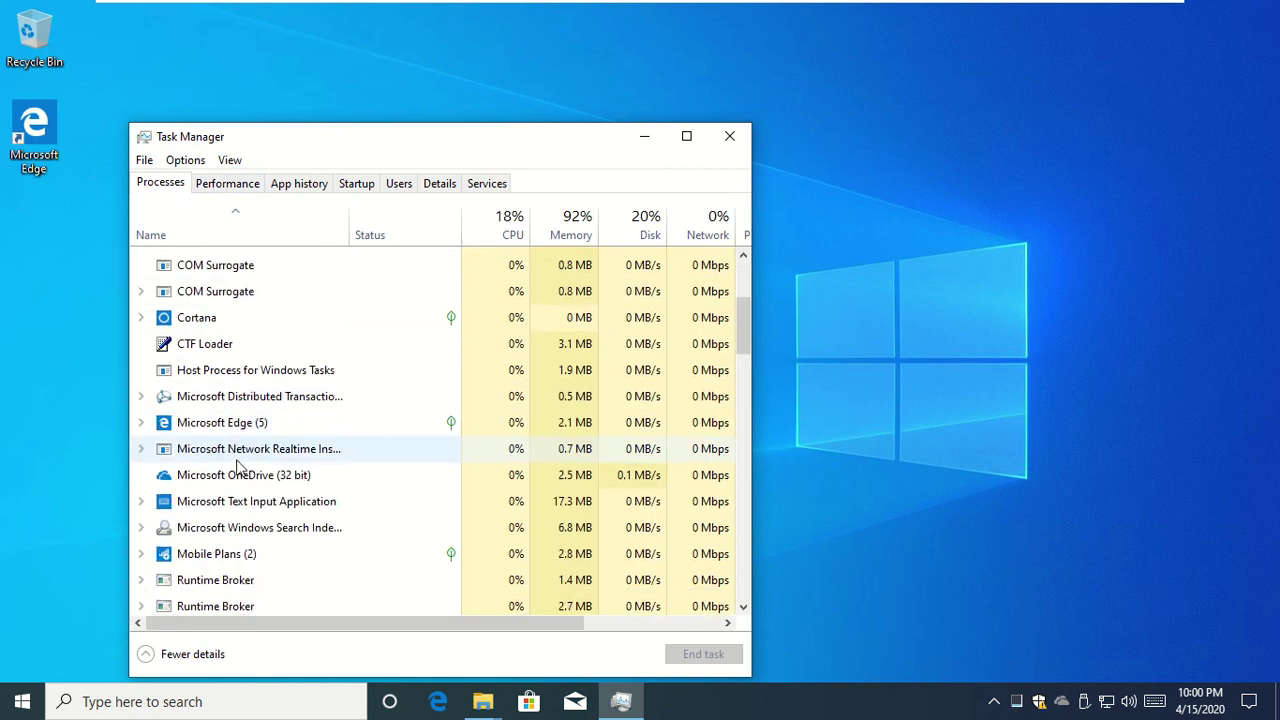
pyautogui.scroll(-6, 238, 474)
pyautogui.scroll(7, 243, 480)
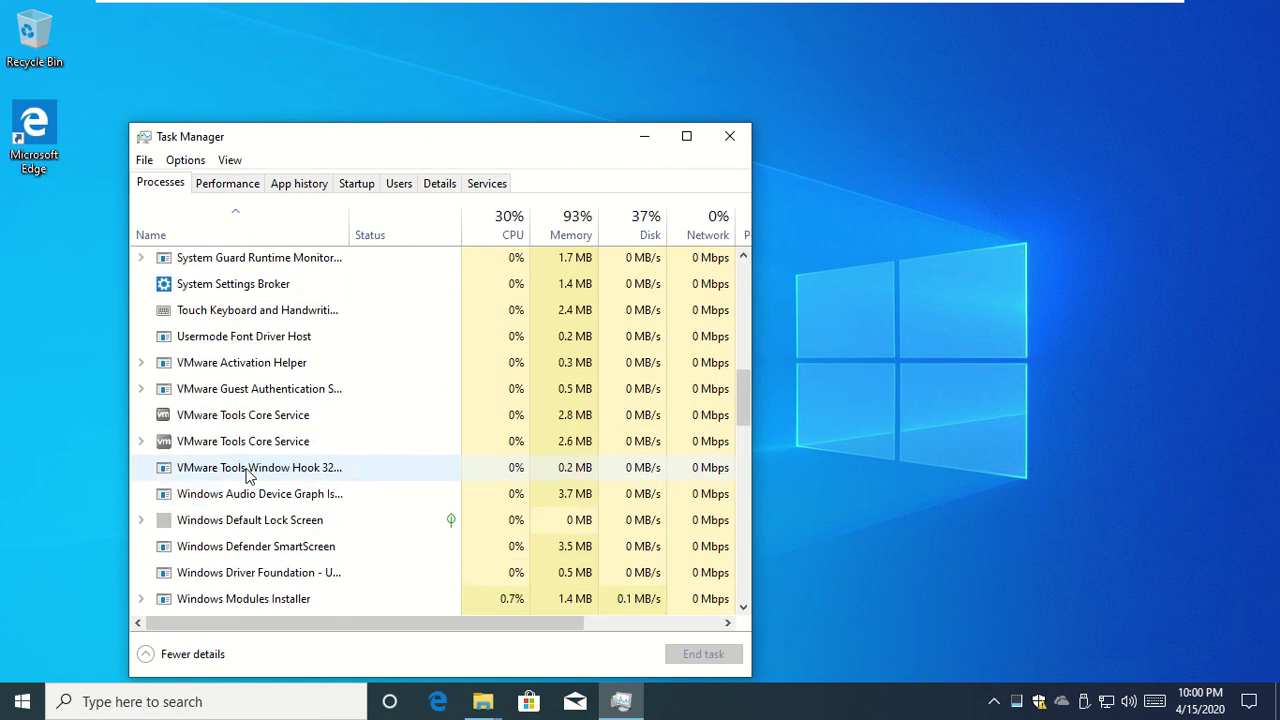
pyautogui.scroll(5, 250, 466)
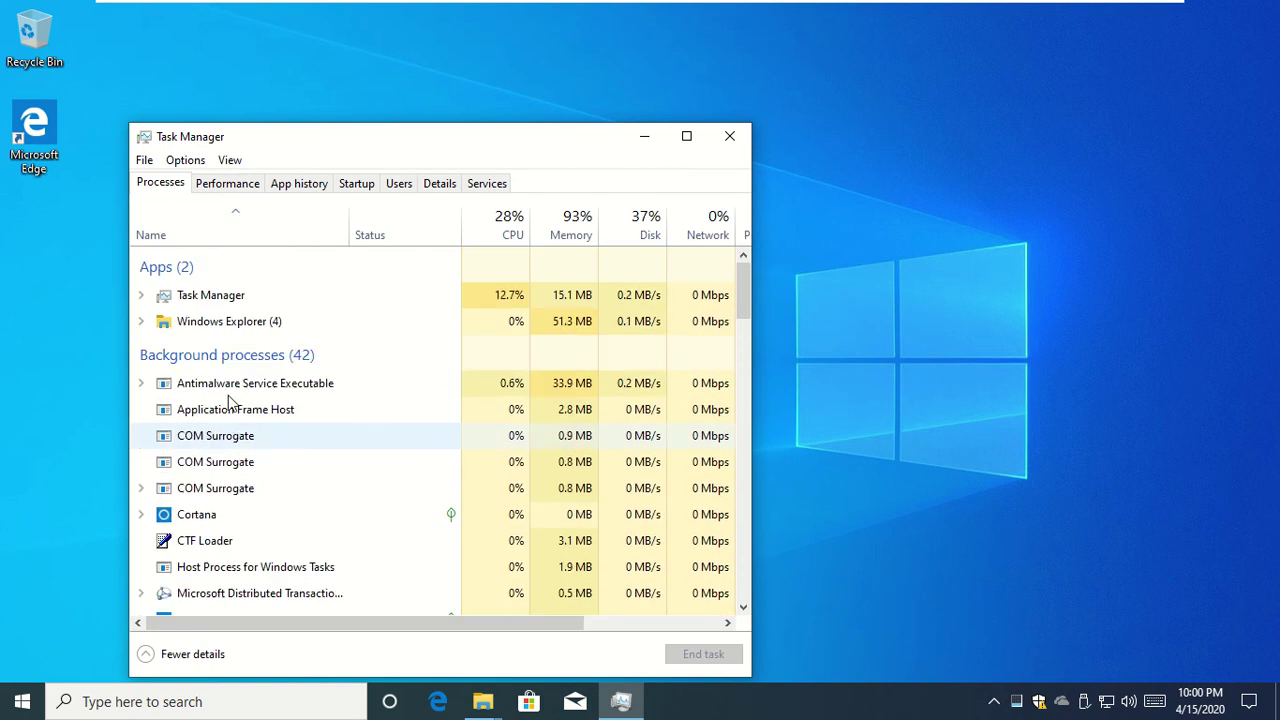
pyautogui.click(734, 144)
pyautogui.rightClick(892, 703)
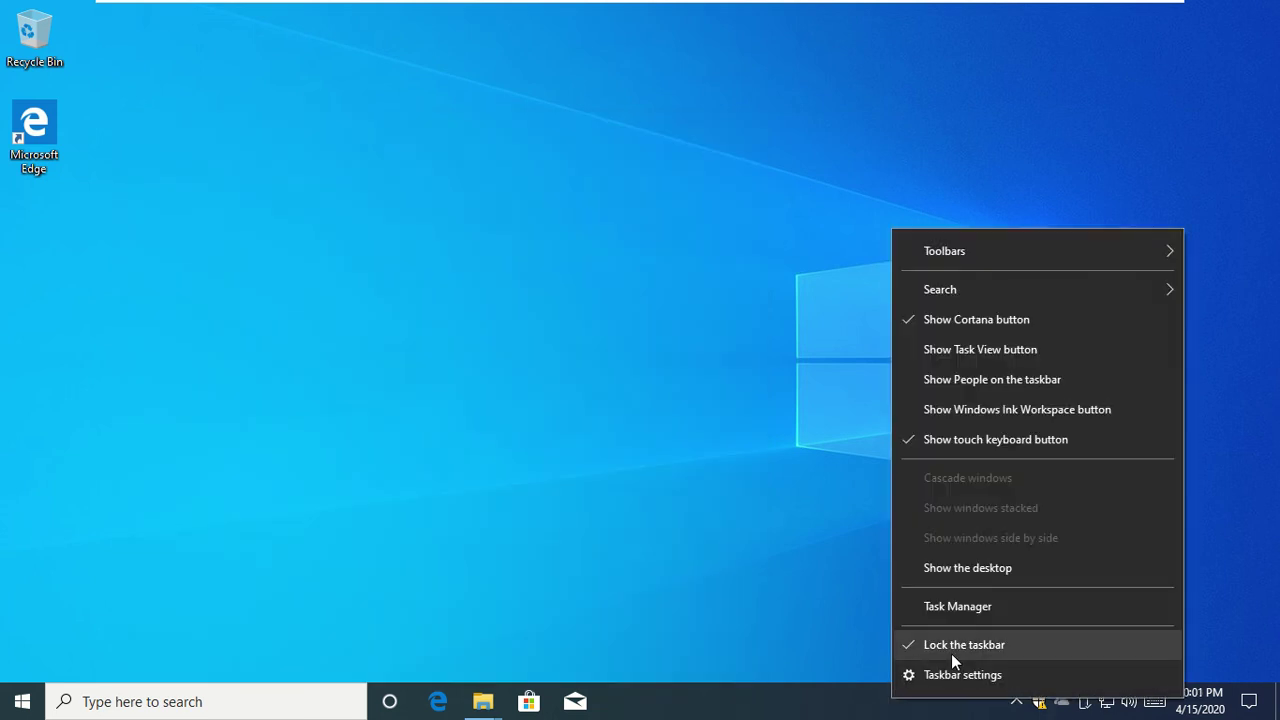
pyautogui.click(869, 708)
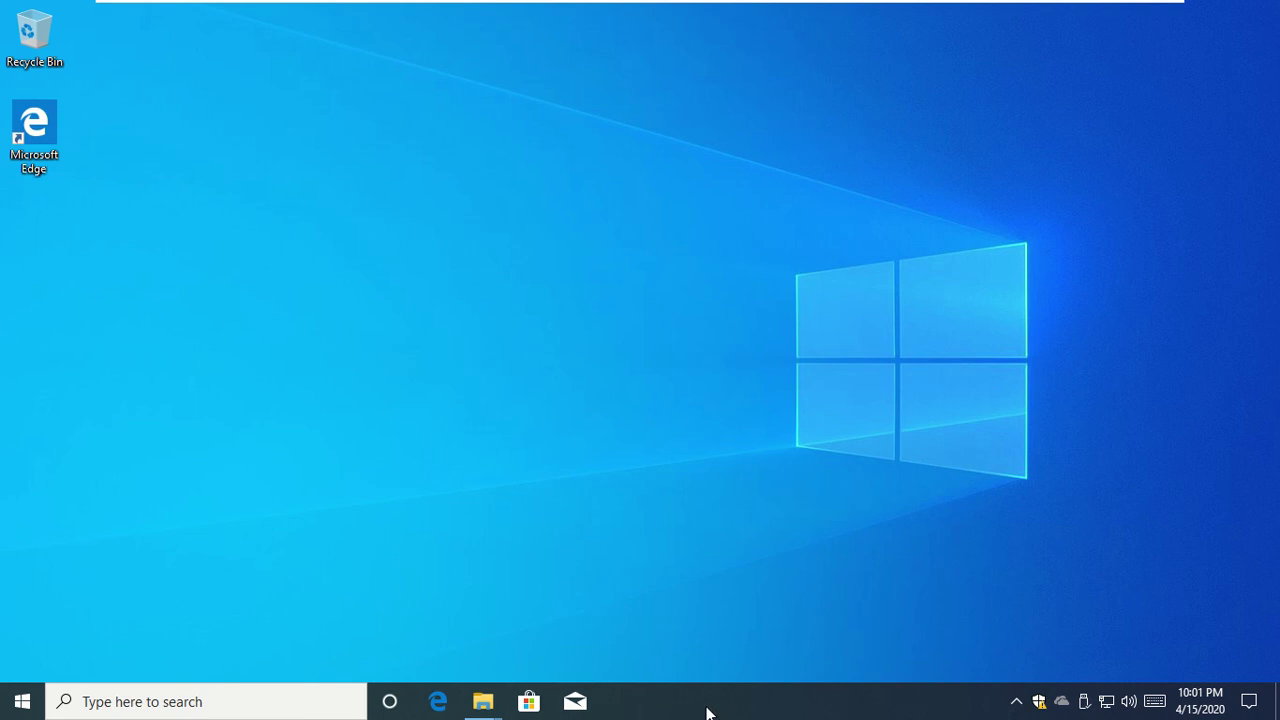
# Step: Pin the Xbox app from the Start menu's app list to the taskbar, and close the Start menu
pyautogui.click(24, 710)
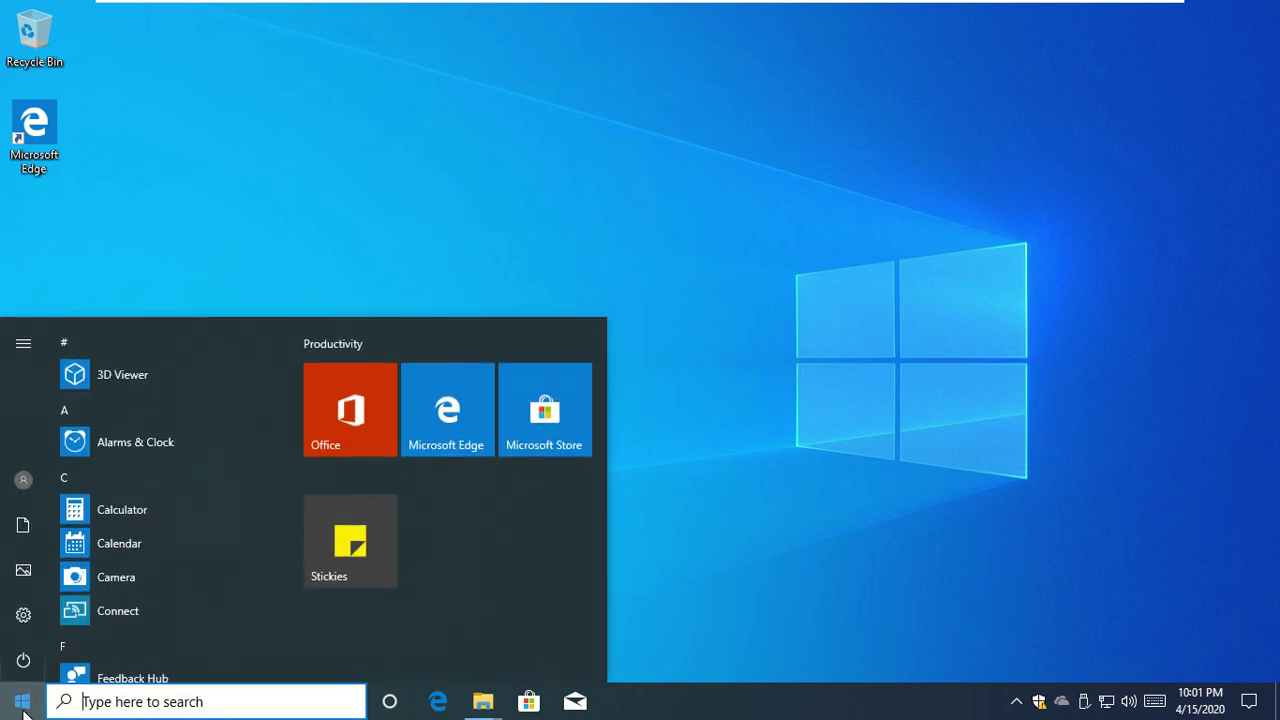
pyautogui.scroll(-5, 134, 607)
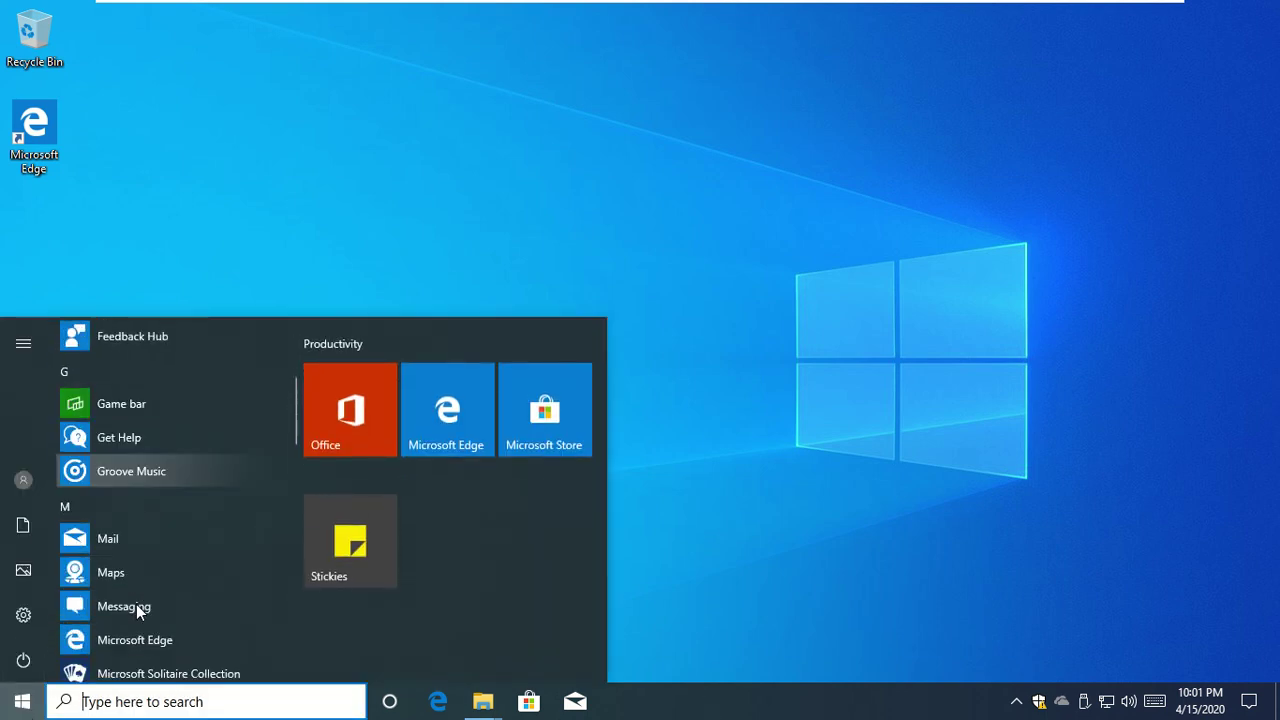
pyautogui.scroll(-12, 137, 605)
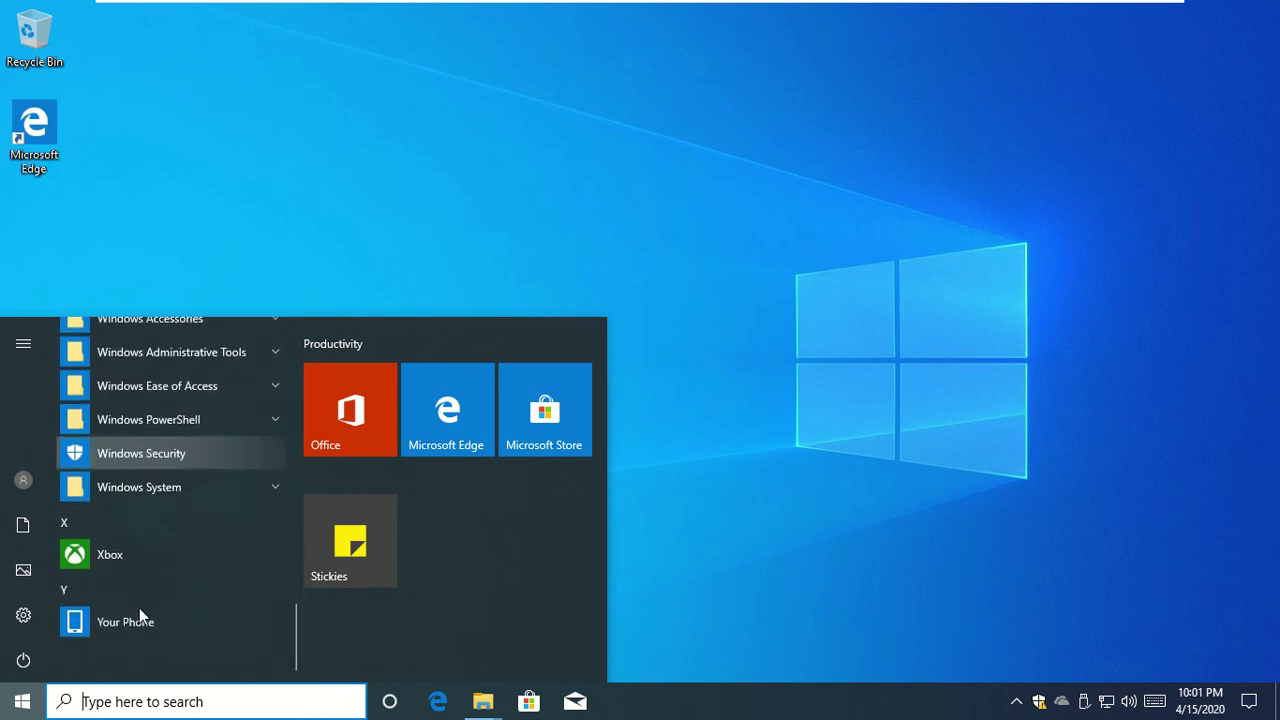
pyautogui.rightClick(130, 548)
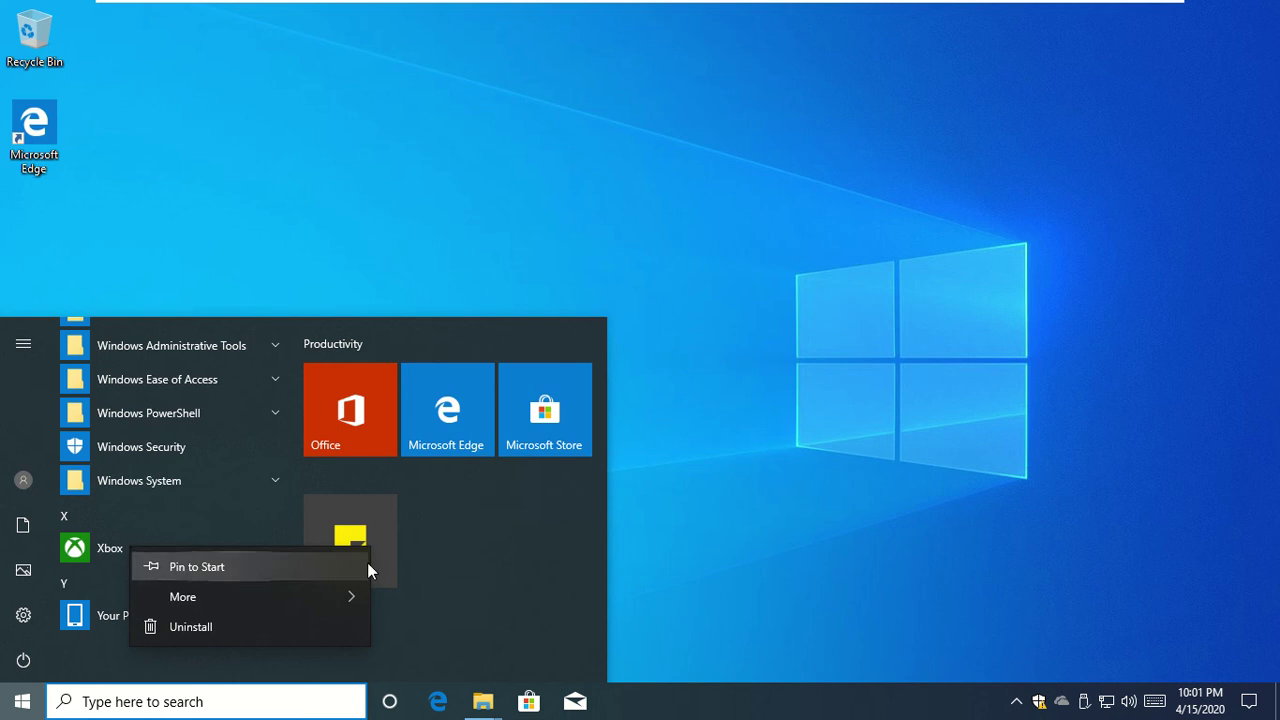
pyautogui.moveTo(344, 604)
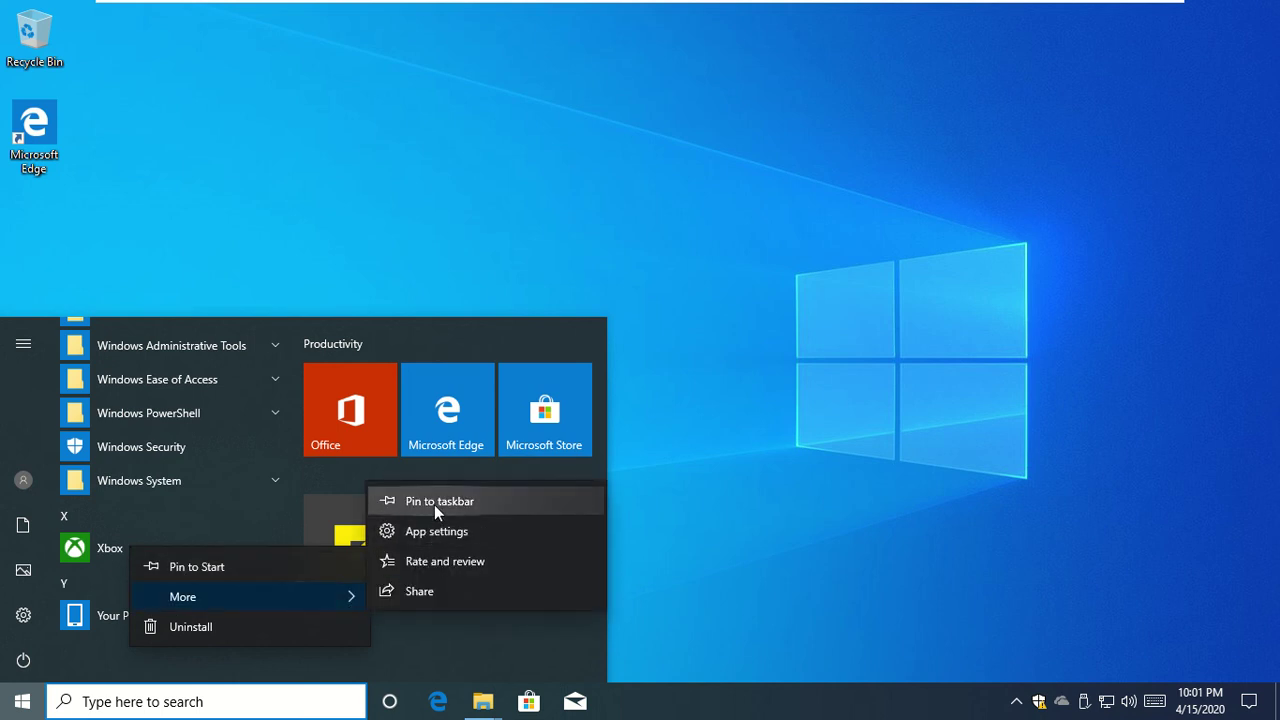
pyautogui.click(434, 504)
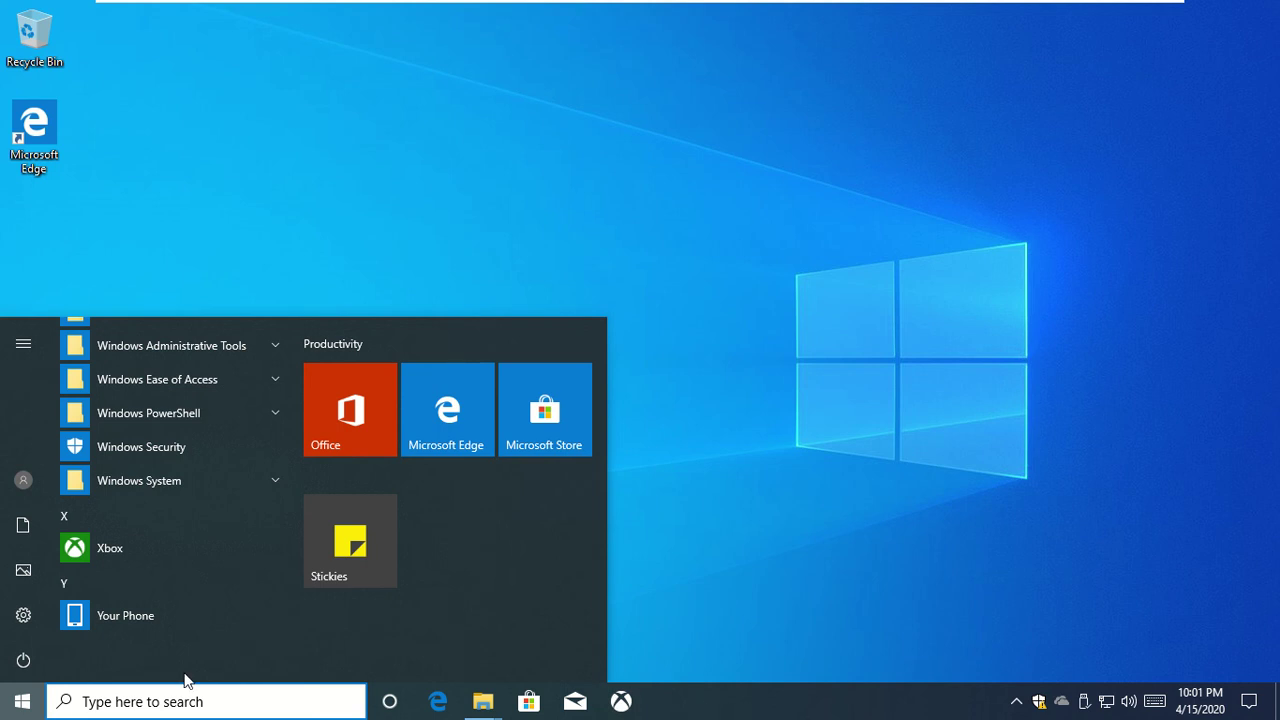
pyautogui.click(1006, 352)
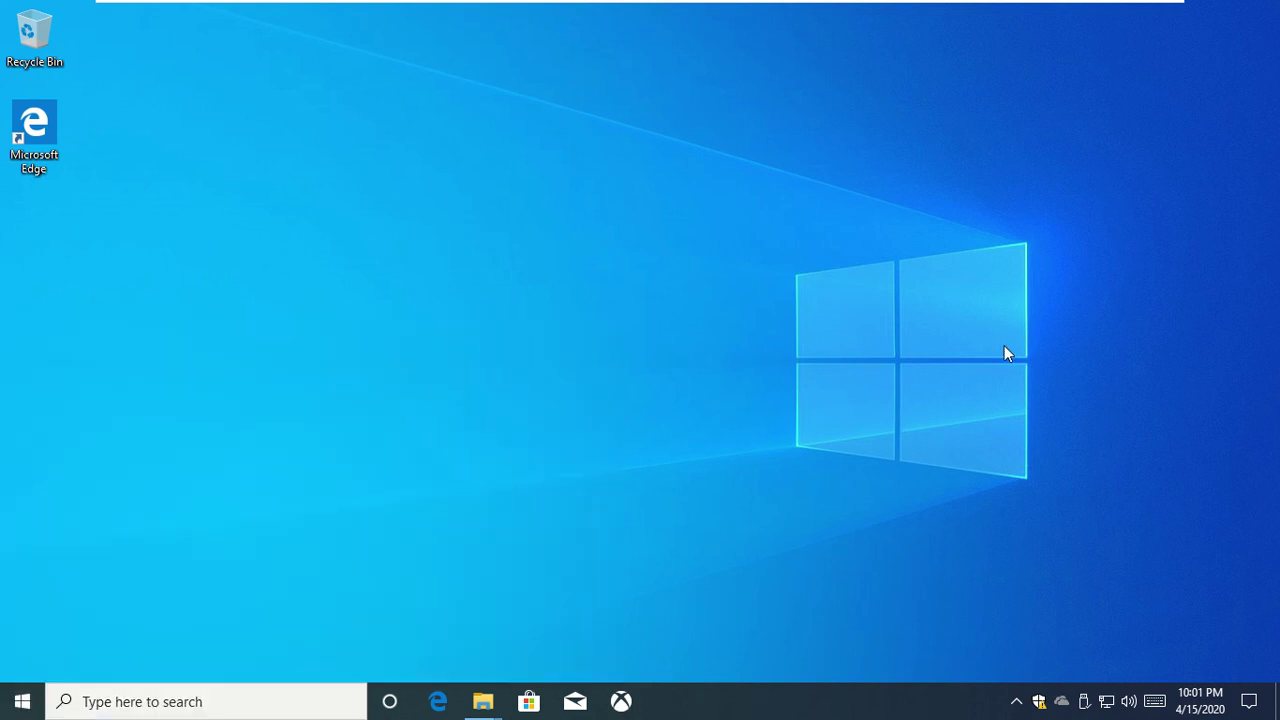
# Step: In the taskbar settings, unlock the taskbar and enable automatic hiding in desktop mode
pyautogui.rightClick(813, 706)
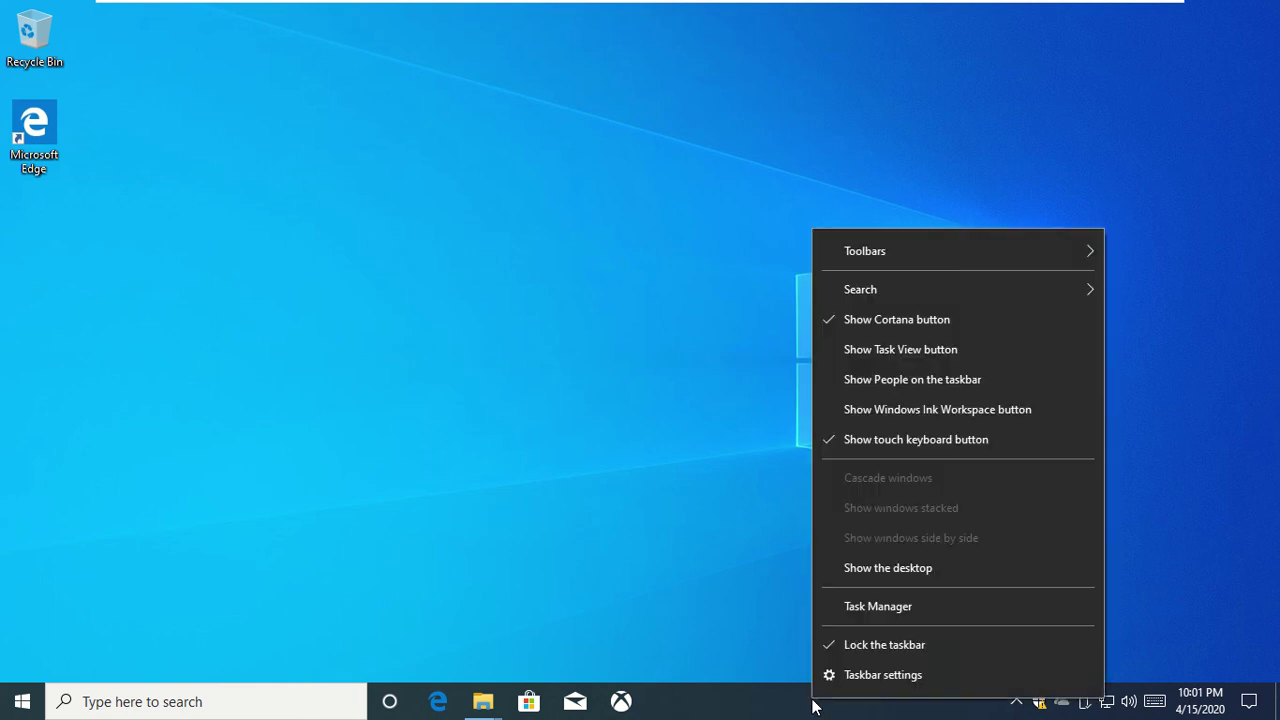
pyautogui.click(881, 675)
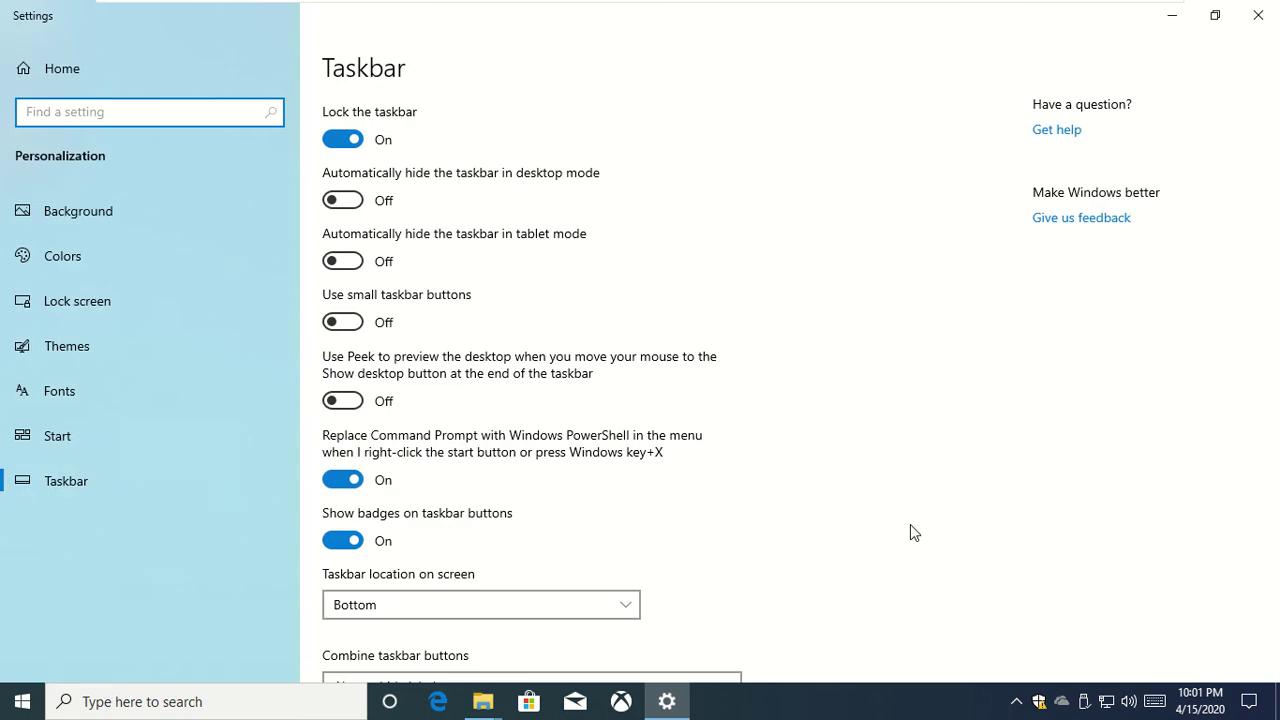
pyautogui.click(338, 140)
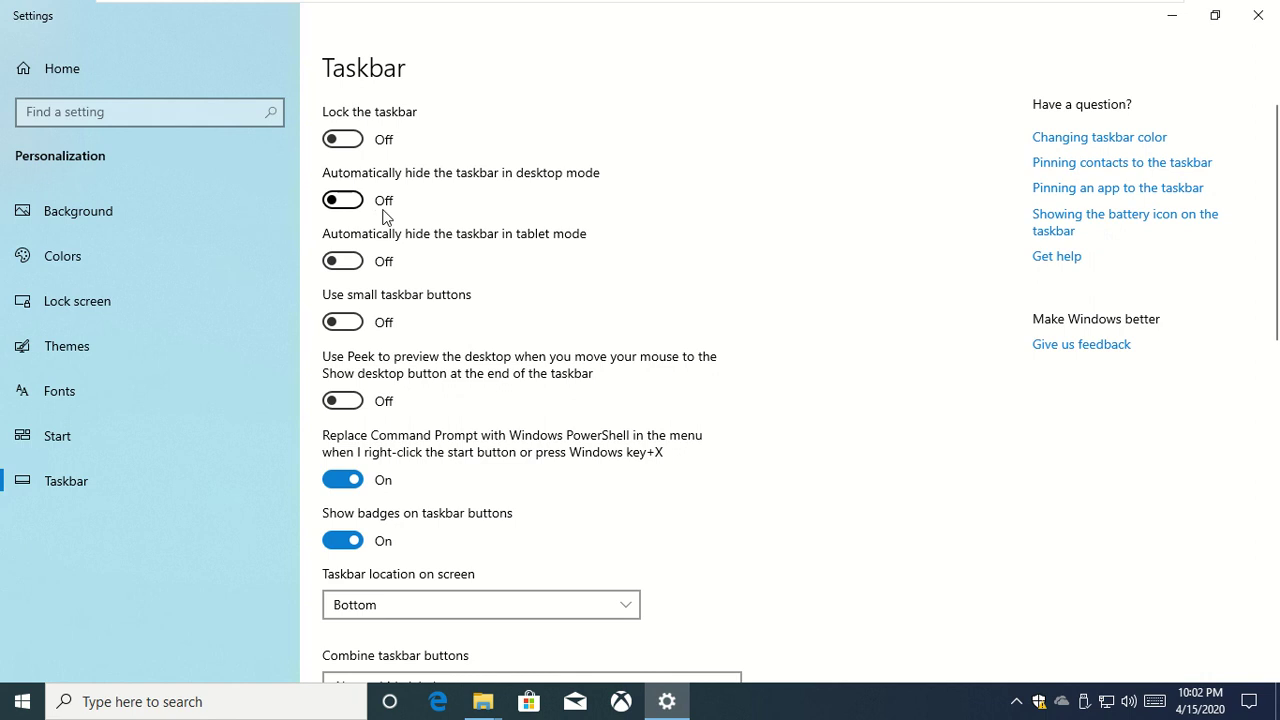
pyautogui.click(352, 198)
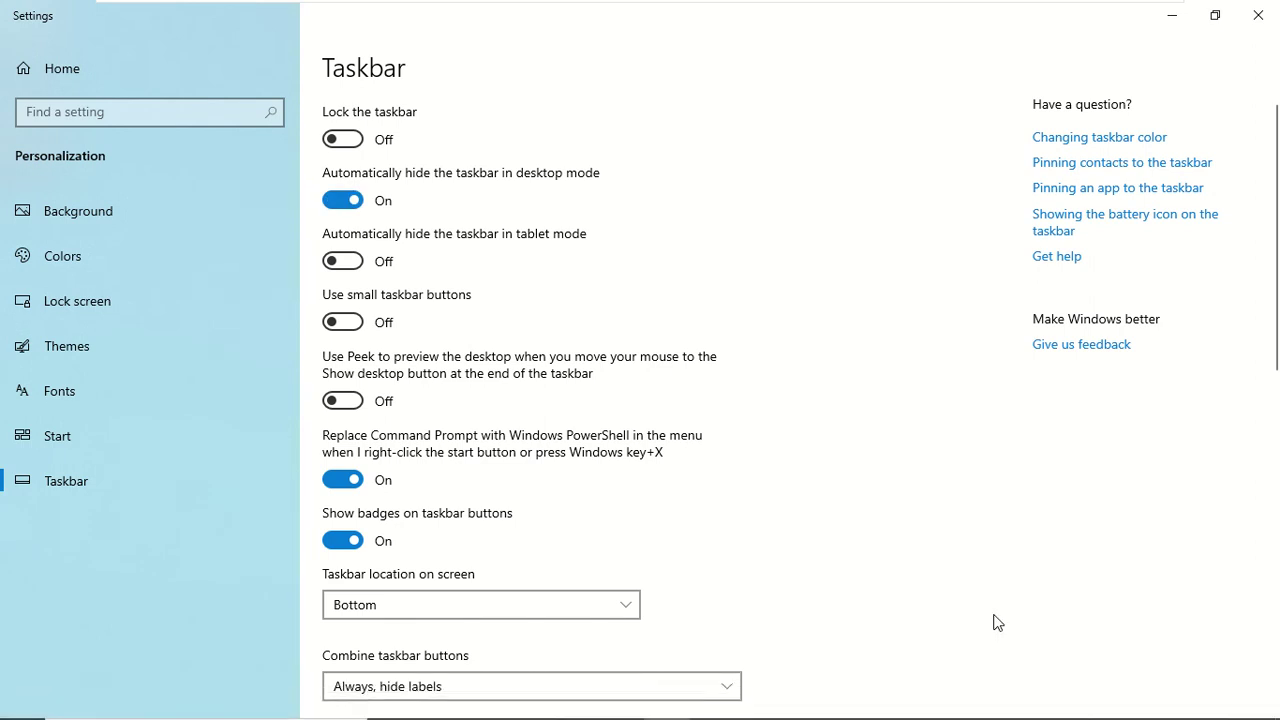
# Step: Enable automatic hiding of the taskbar in tablet mode, and turn on Tablet mode from the notification center's quick actions
pyautogui.moveTo(988, 718)
pyautogui.click(349, 263)
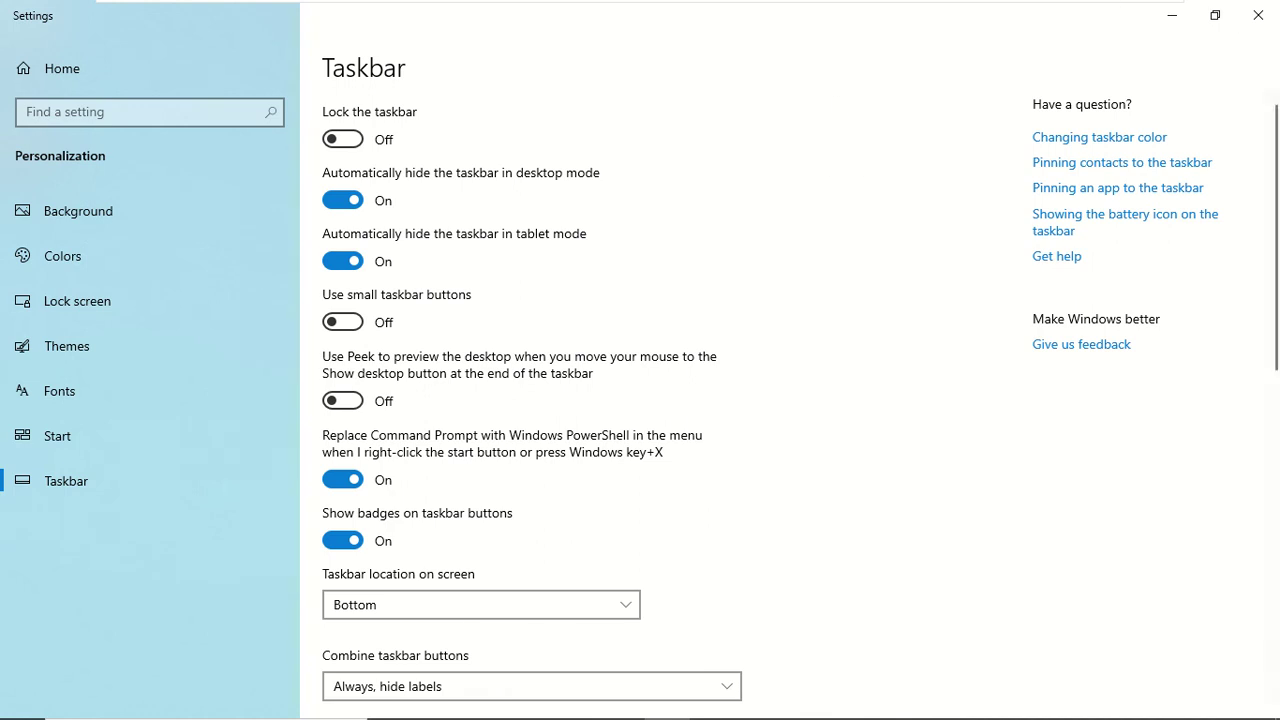
pyautogui.moveTo(1252, 706)
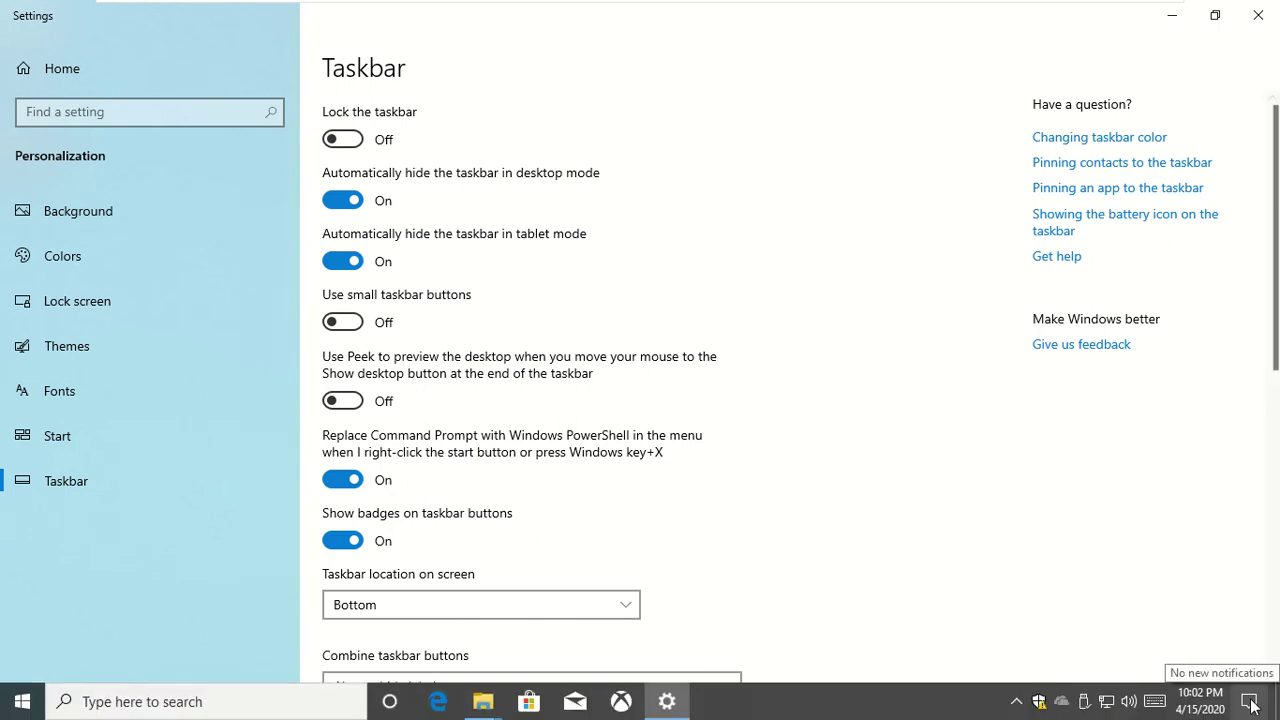
pyautogui.click(1250, 703)
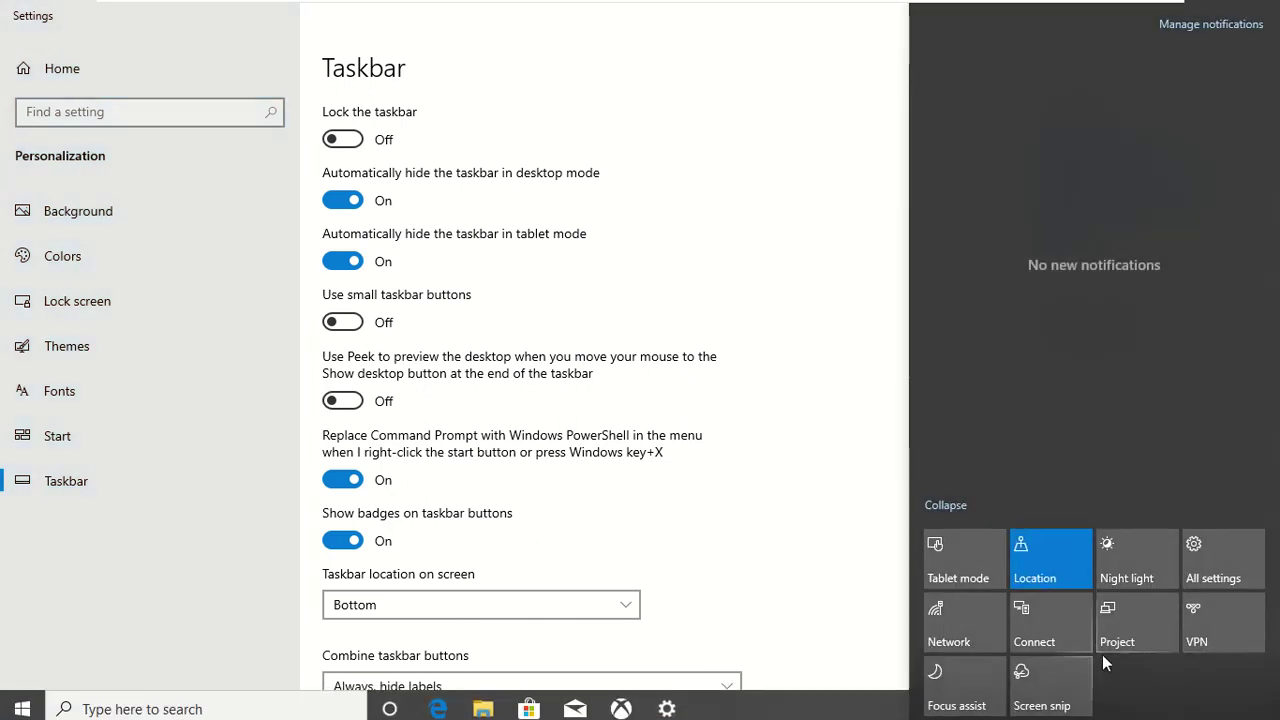
pyautogui.click(962, 576)
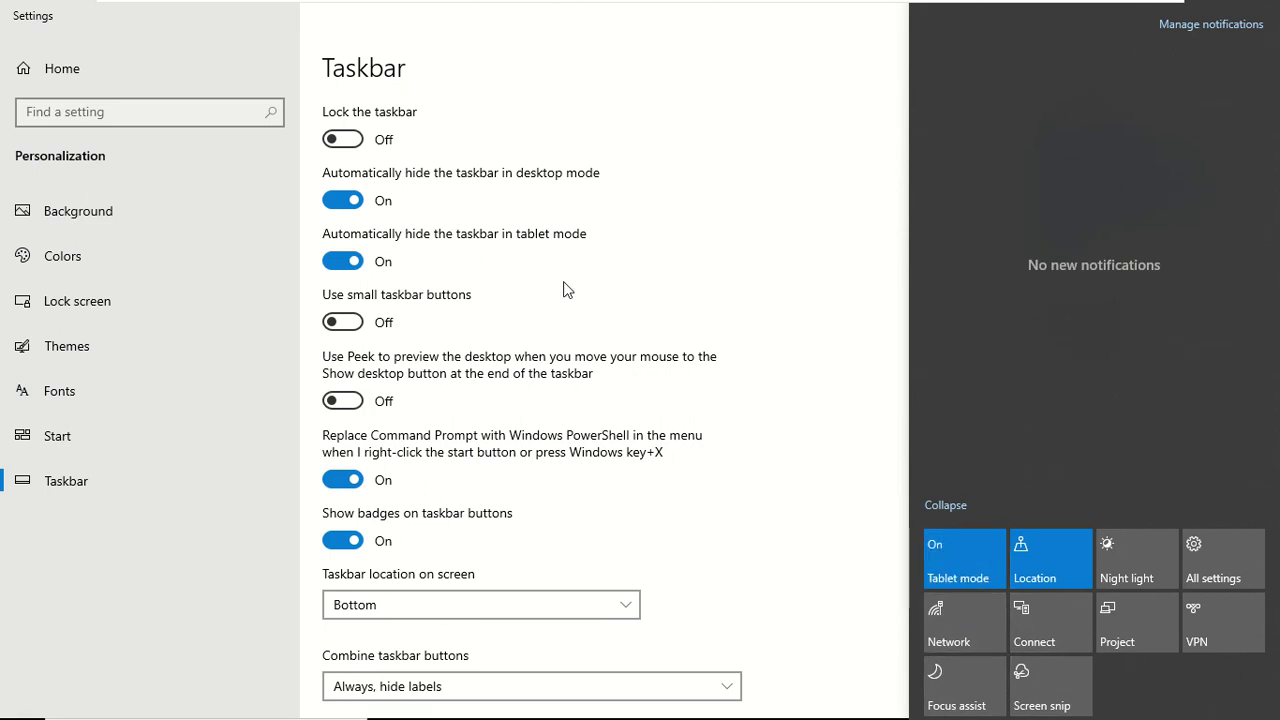
pyautogui.click(810, 470)
# Step: Close Settings and browse the full list of apps on the tablet-mode Start screen
pyautogui.moveTo(1260, 30)
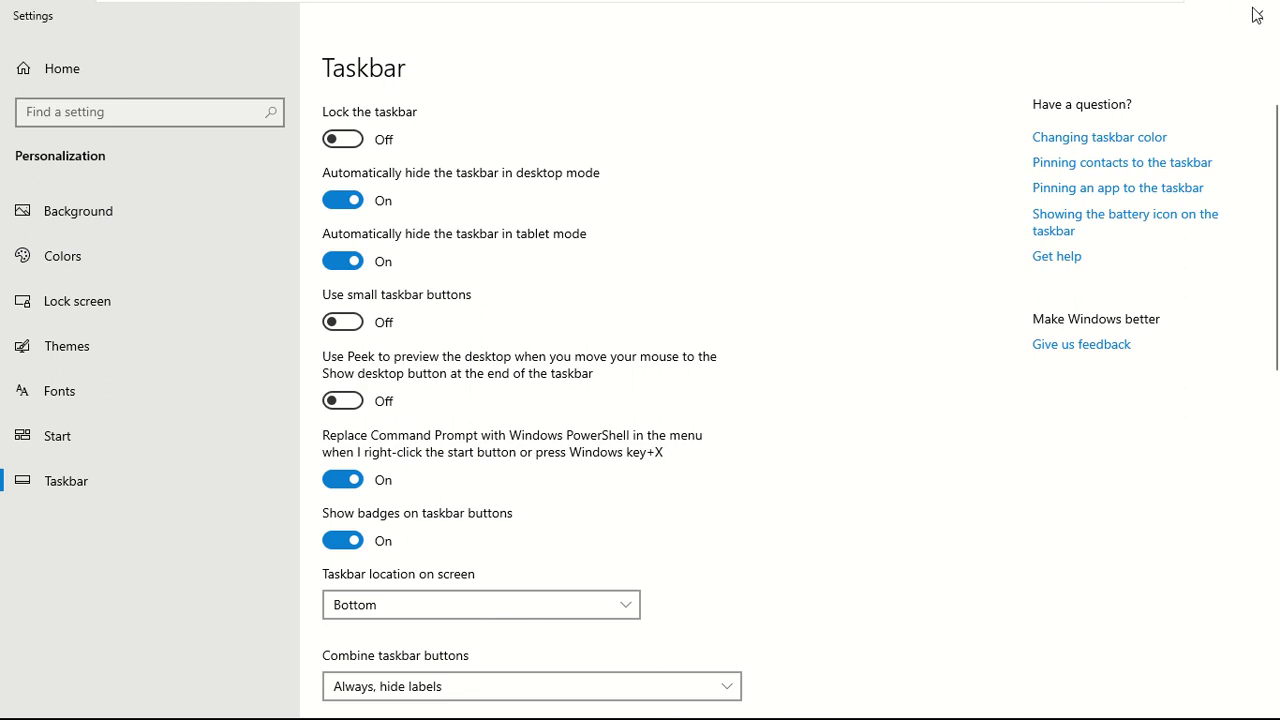
pyautogui.click(1262, 28)
pyautogui.press('super')
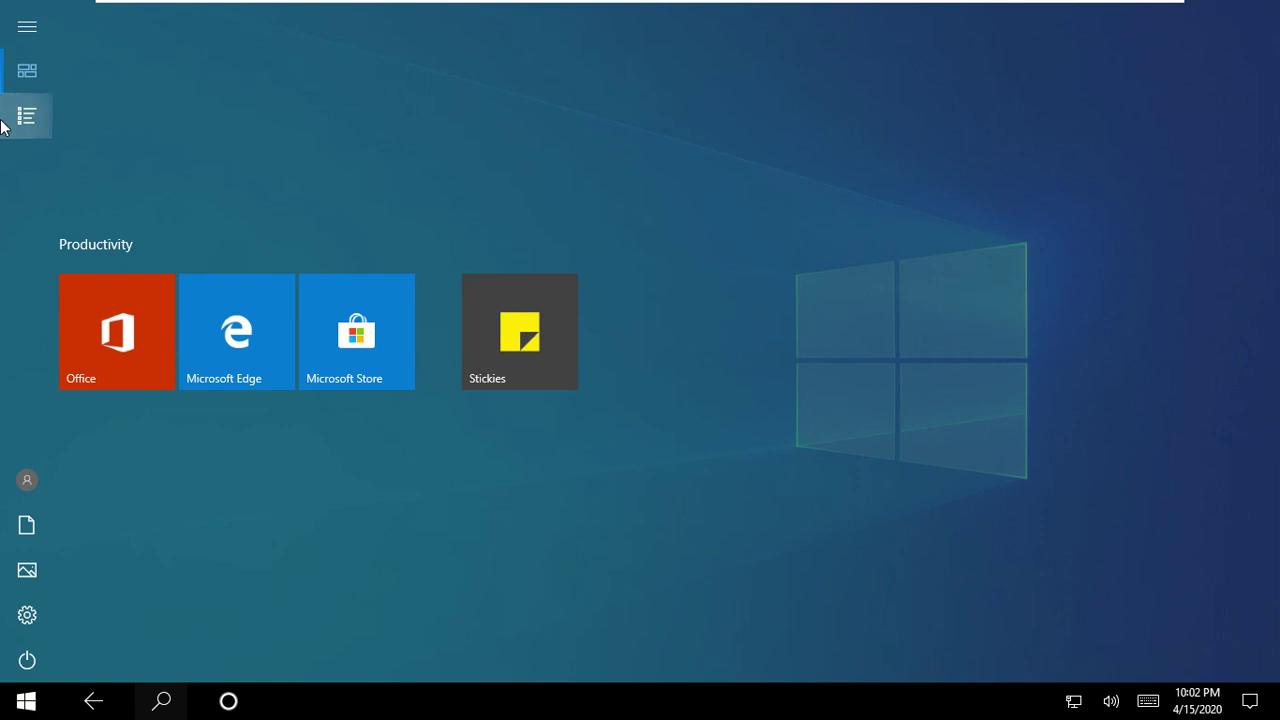
pyautogui.click(27, 117)
pyautogui.scroll(-5, 665, 486)
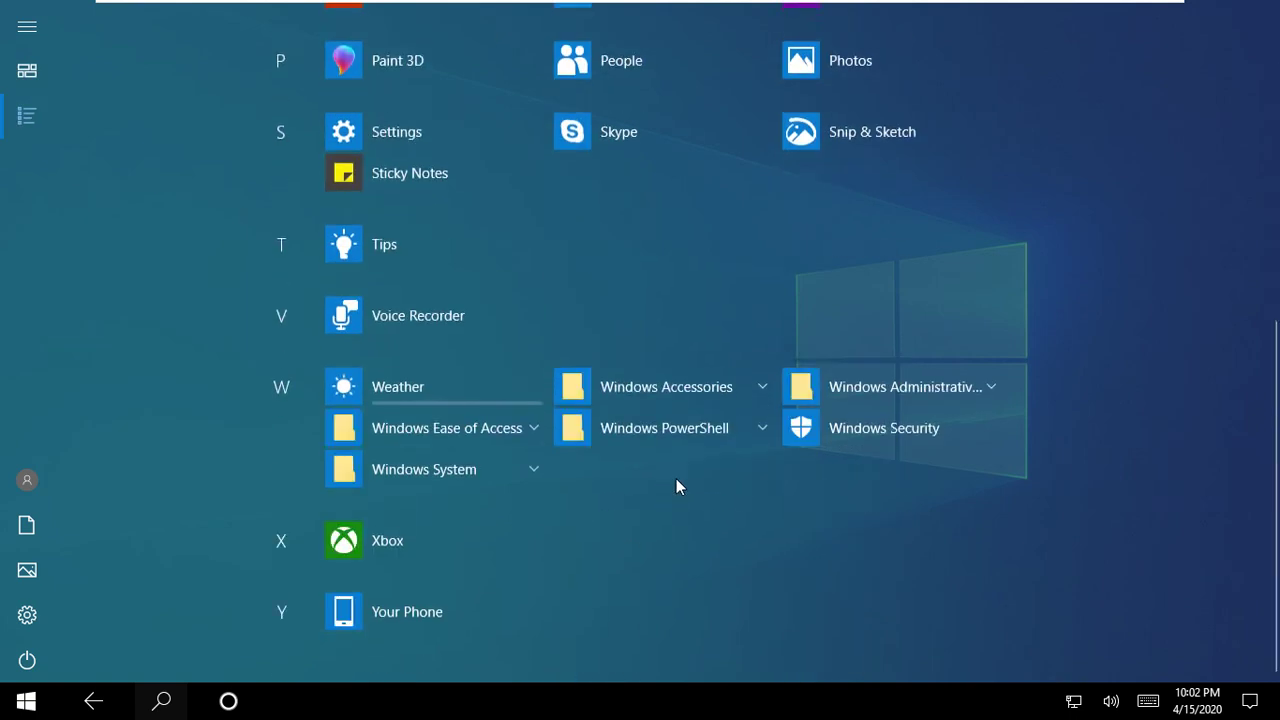
pyautogui.scroll(4, 676, 486)
pyautogui.scroll(2, 676, 490)
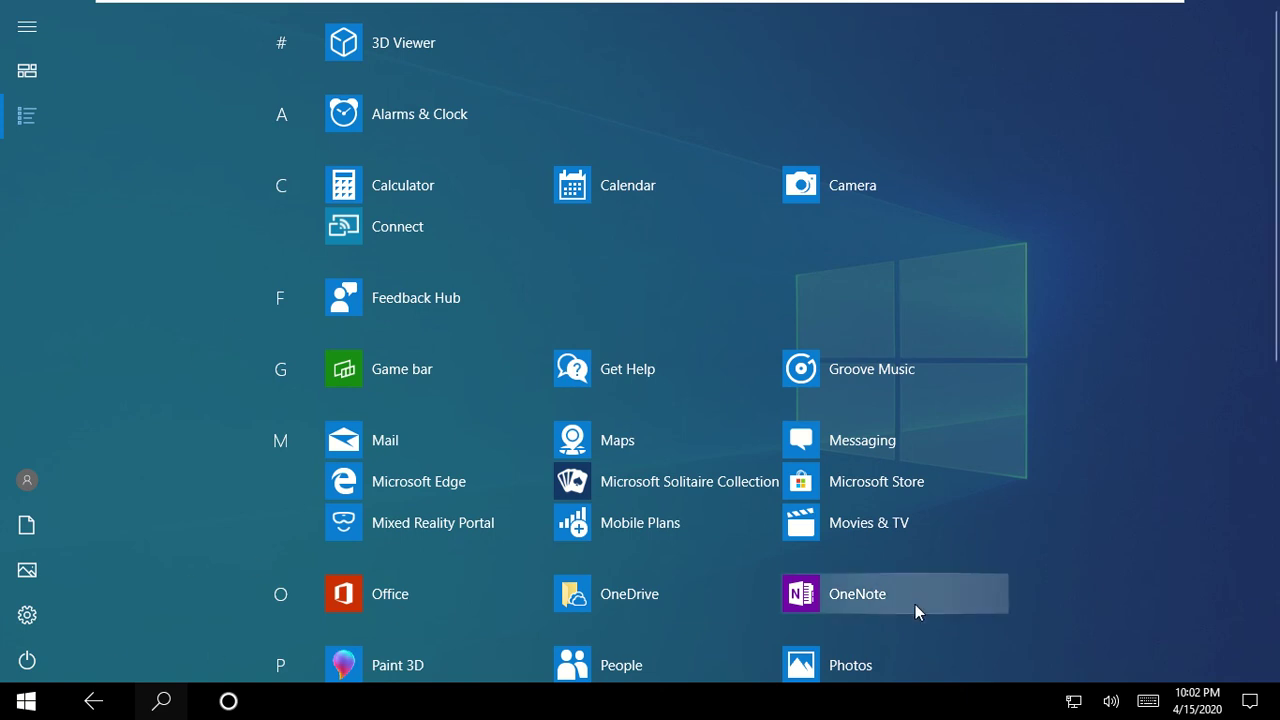
pyautogui.scroll(-5, 950, 530)
pyautogui.scroll(5, 955, 530)
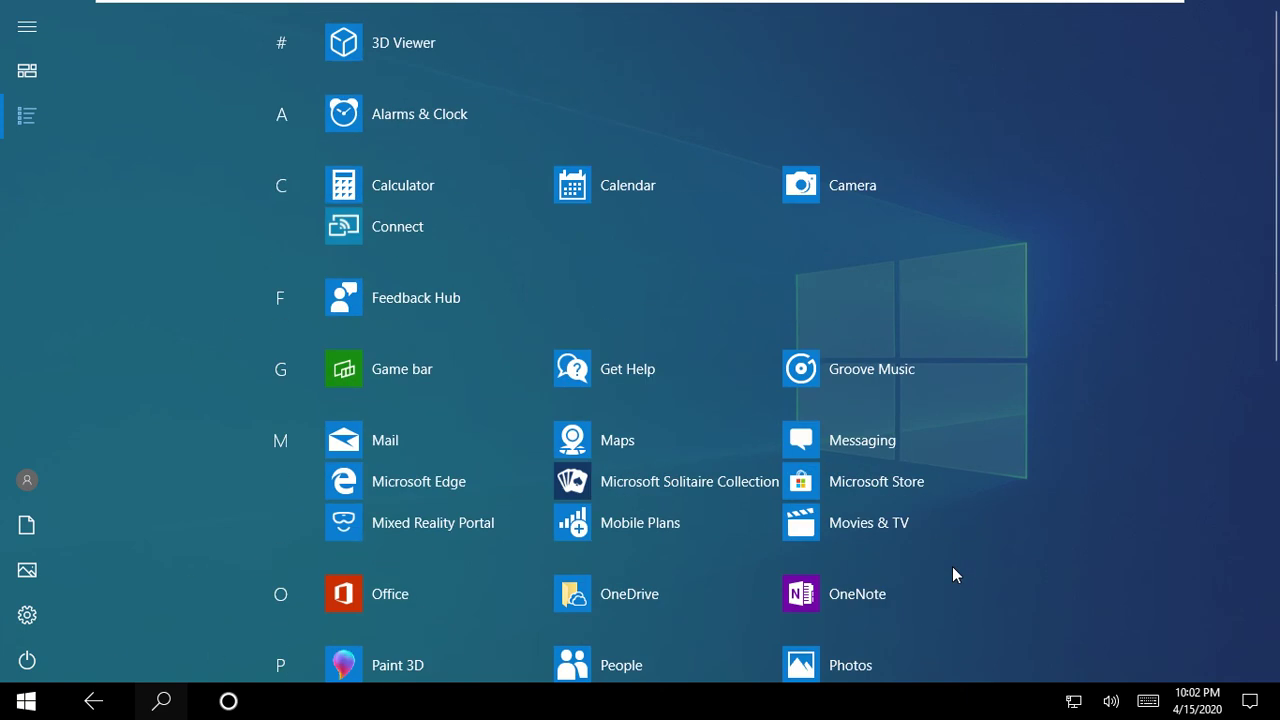
# Step: Examine the taskbar's context options available in tablet mode, and dismiss them
pyautogui.click(1264, 708)
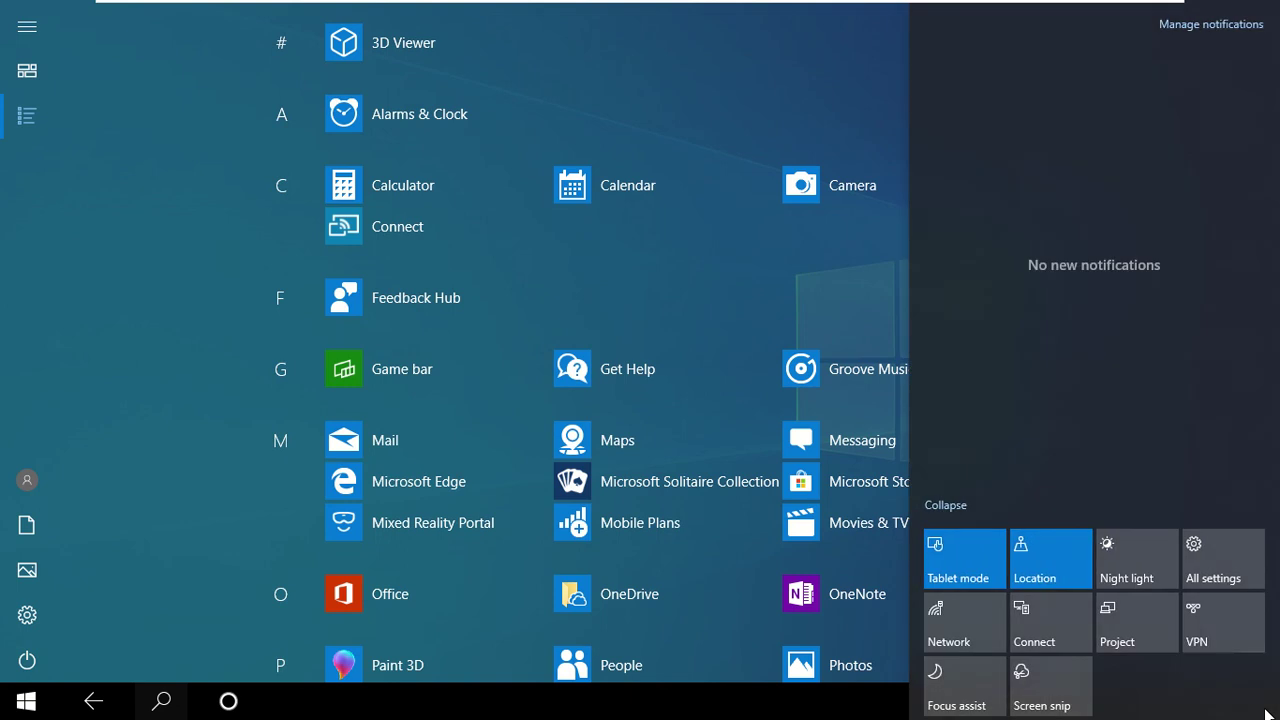
pyautogui.click(740, 715)
pyautogui.rightClick(745, 713)
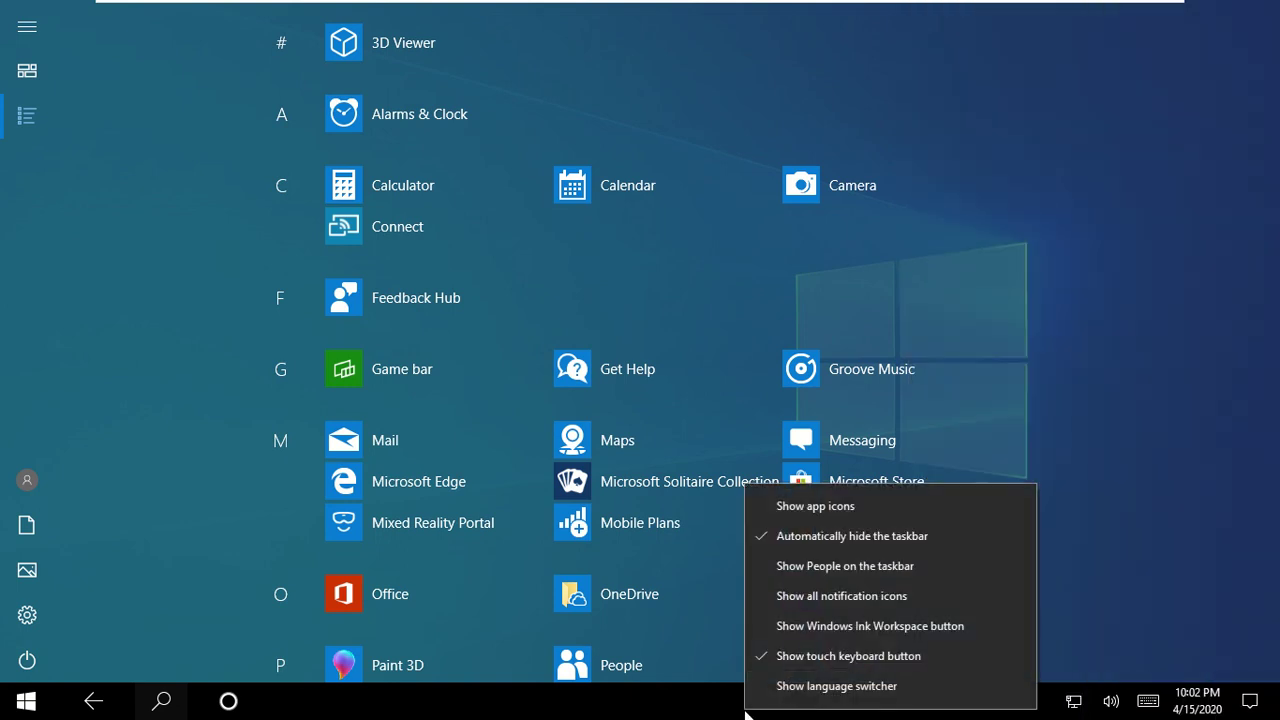
pyautogui.click(1116, 494)
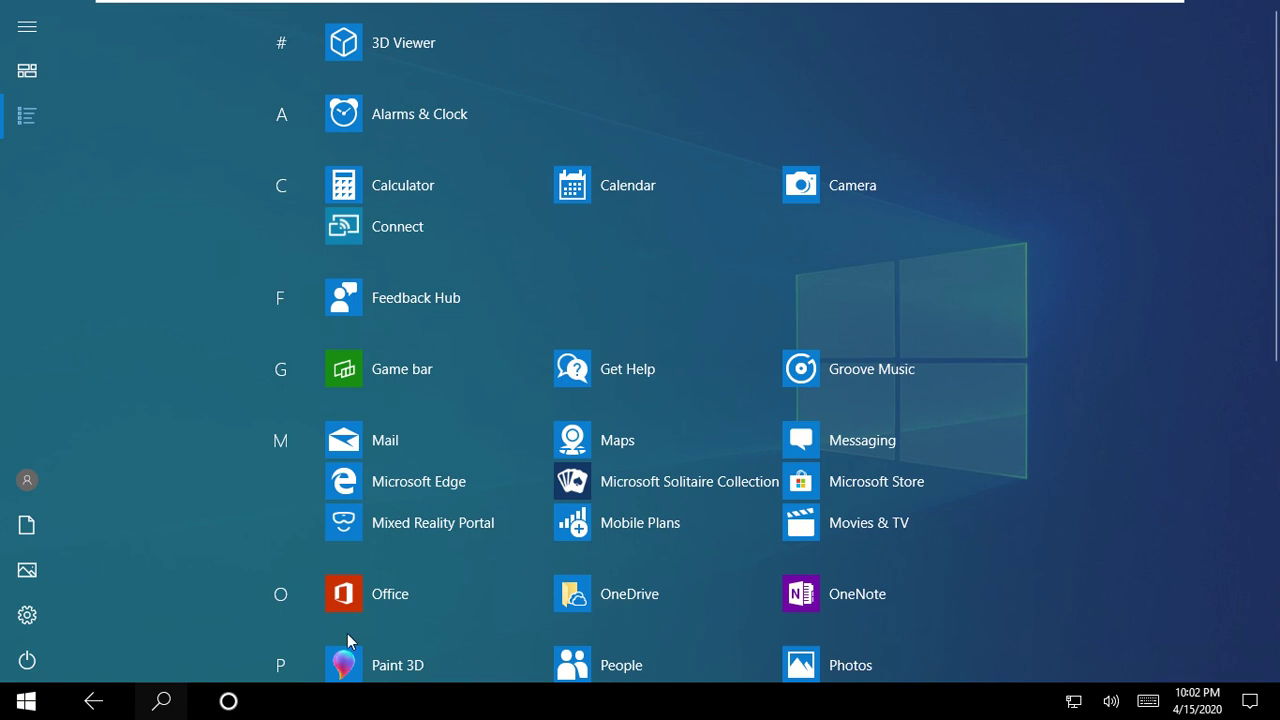
# Step: Turn off Tablet mode and return to the regular desktop with the Start menu closed
pyautogui.click(1258, 706)
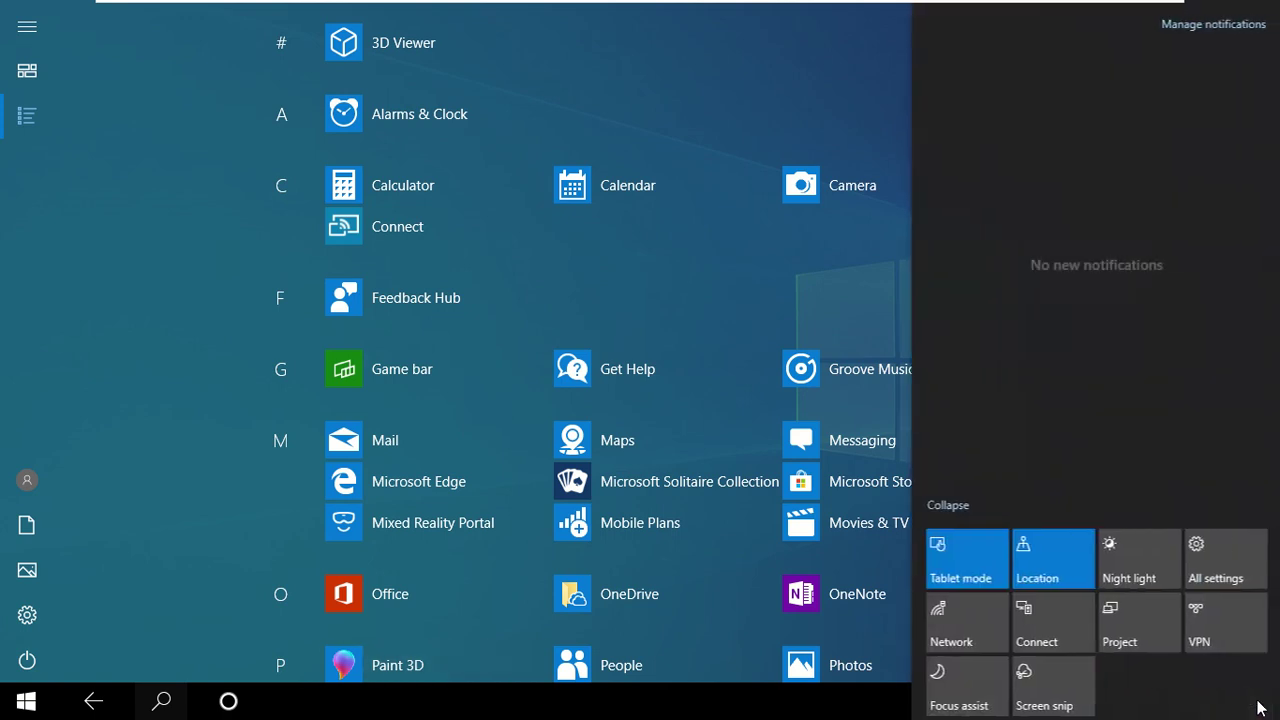
pyautogui.click(968, 578)
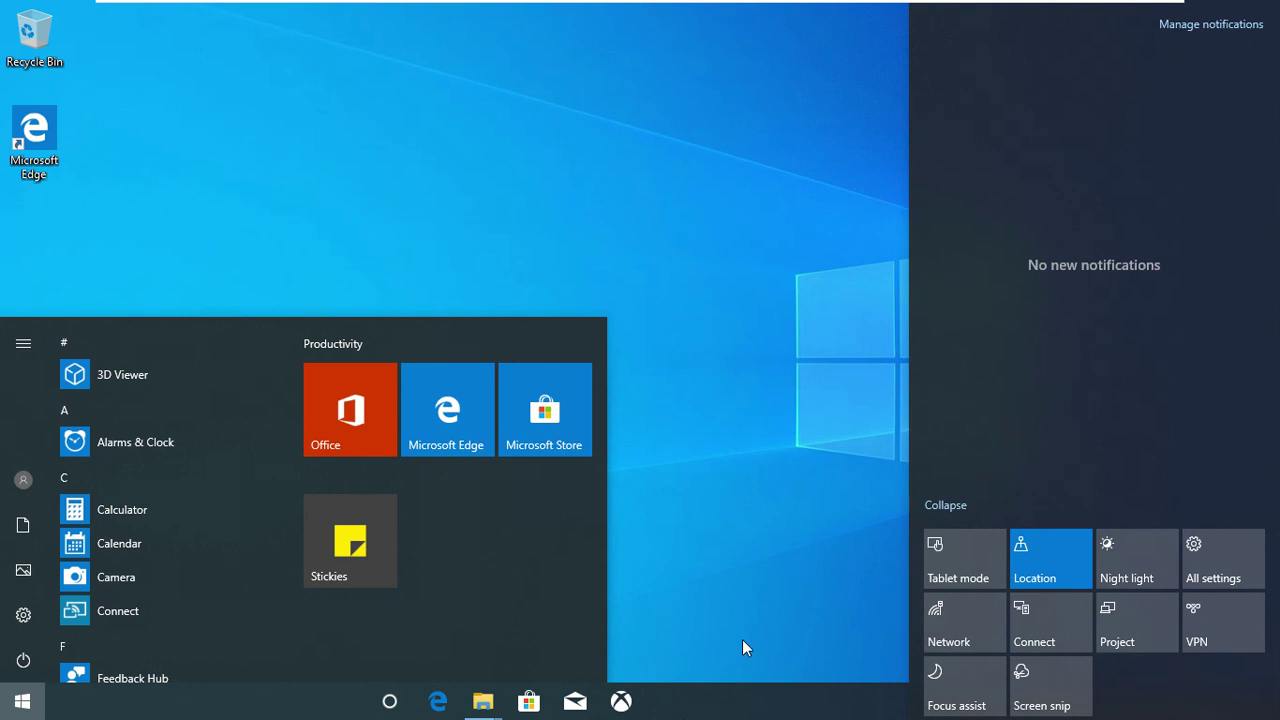
pyautogui.click(779, 333)
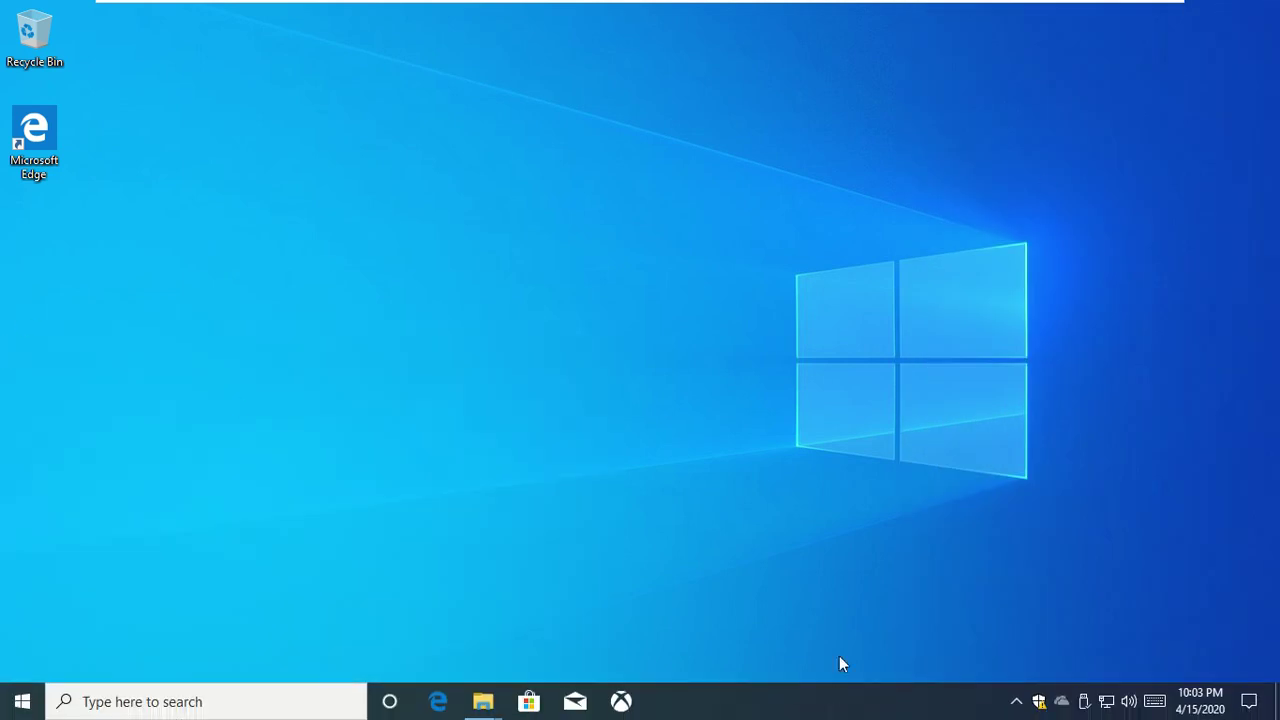
# Step: Open the taskbar settings and disable automatic hiding in both desktop mode and tablet mode
pyautogui.rightClick(829, 688)
pyautogui.click(902, 674)
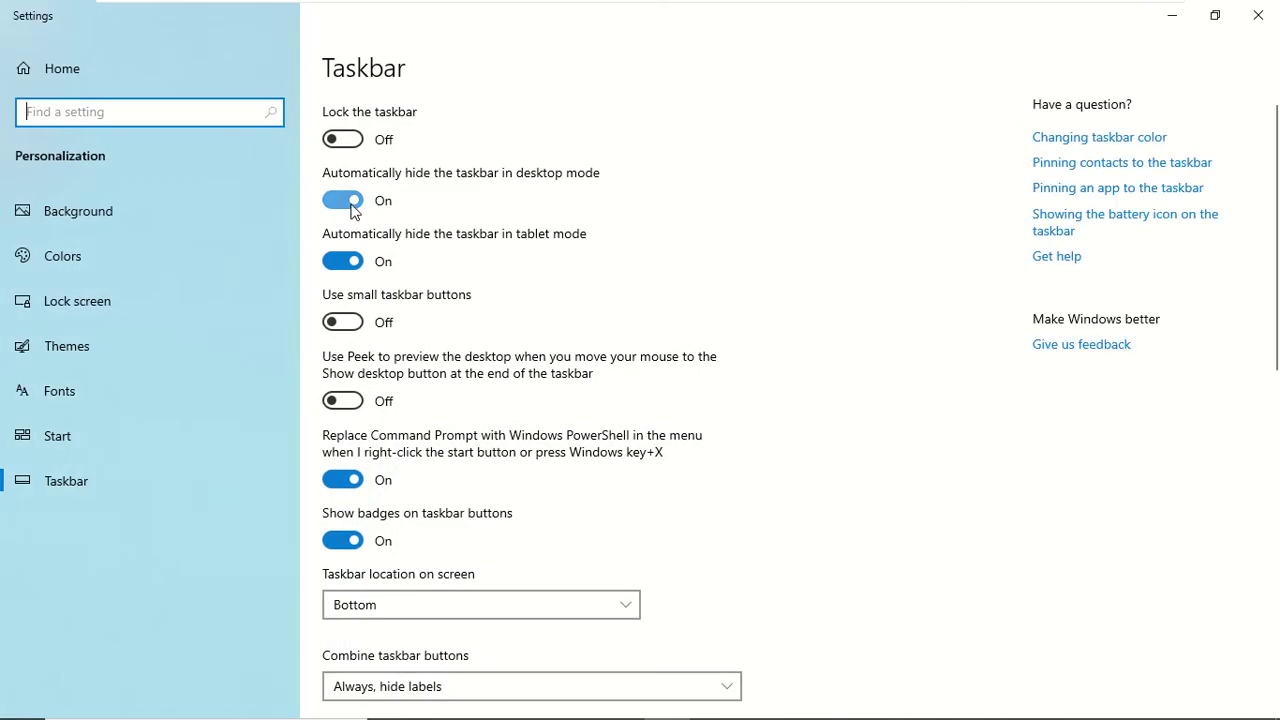
pyautogui.click(335, 204)
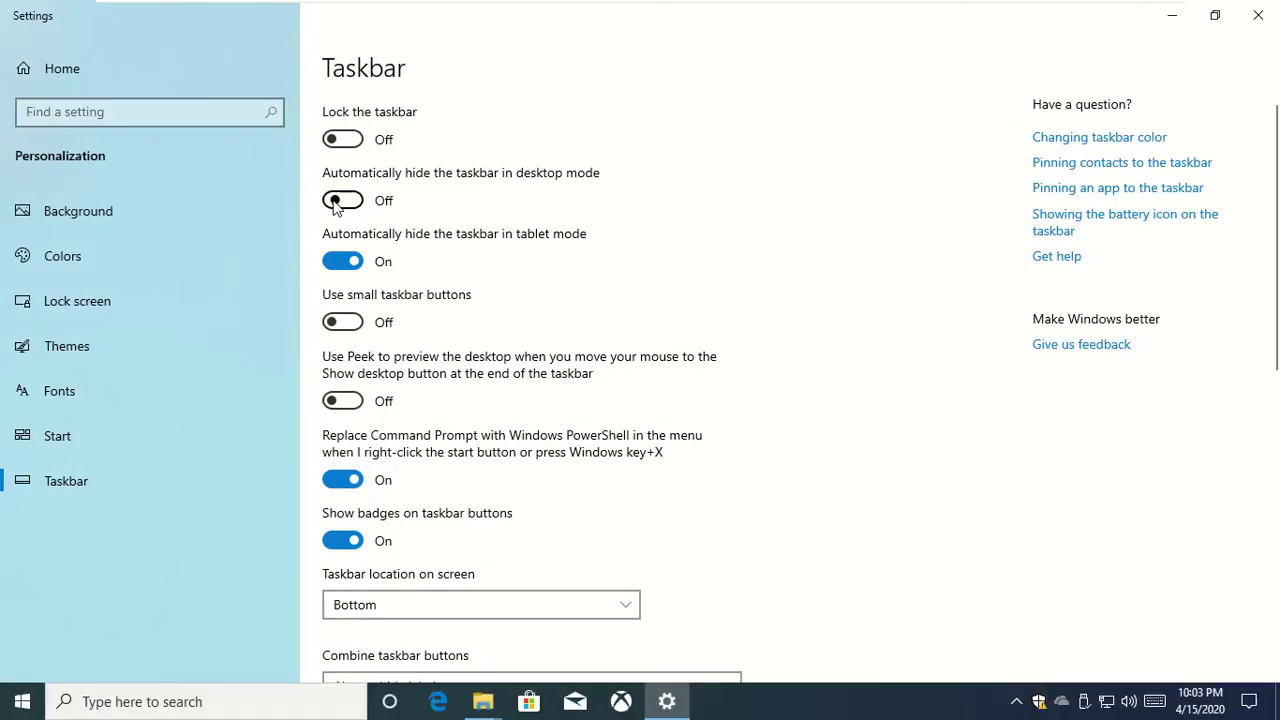
pyautogui.click(340, 263)
# Step: Enable small taskbar buttons and the Peek preview of the desktop
pyautogui.scroll(-2, 742, 322)
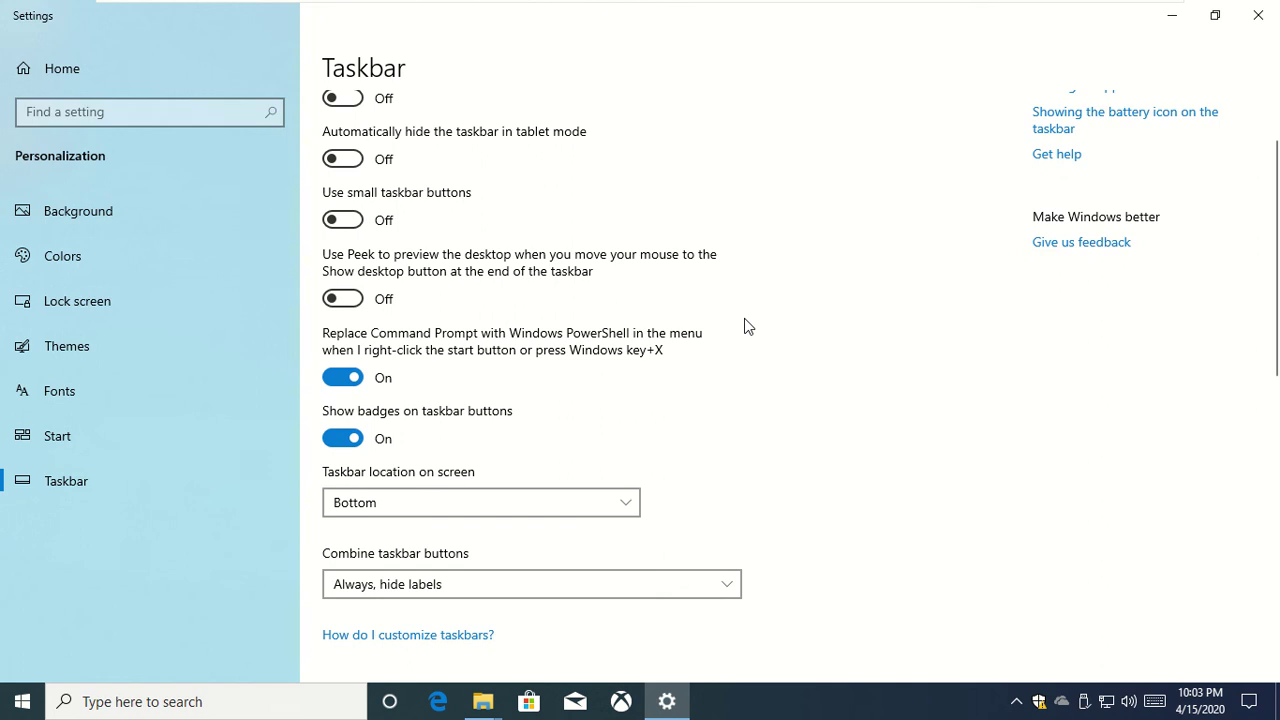
pyautogui.click(360, 228)
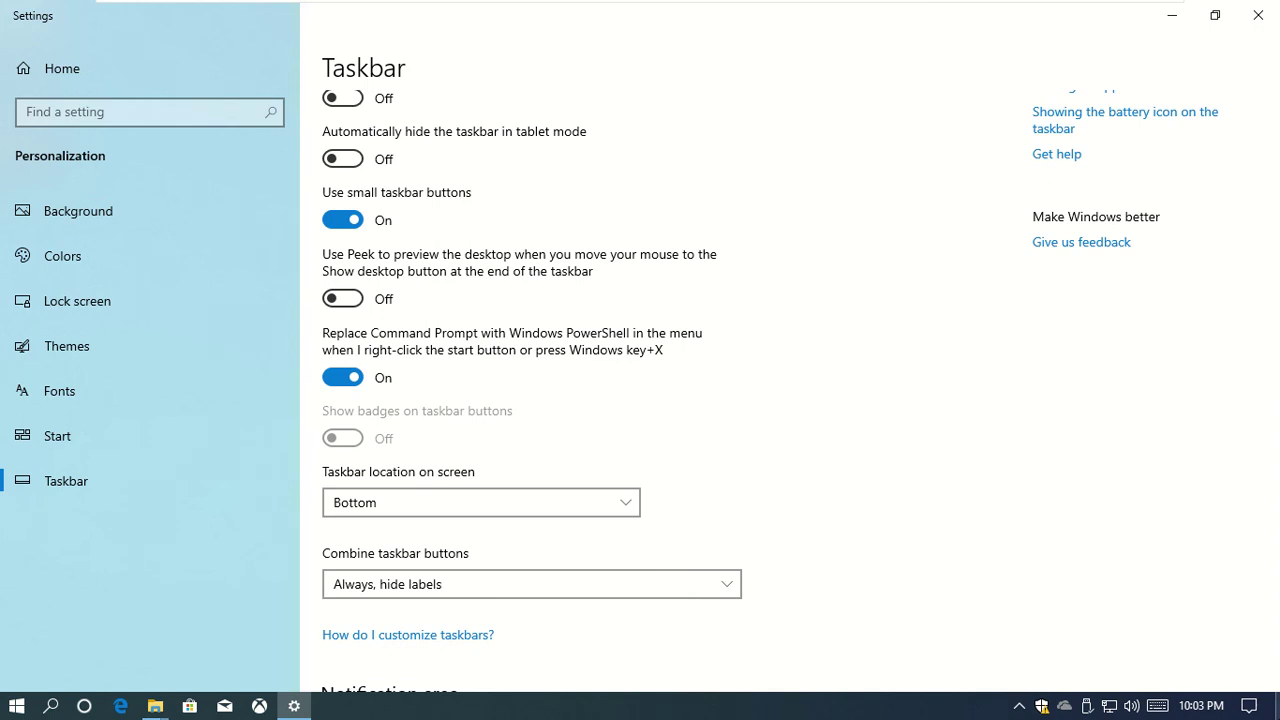
pyautogui.click(350, 299)
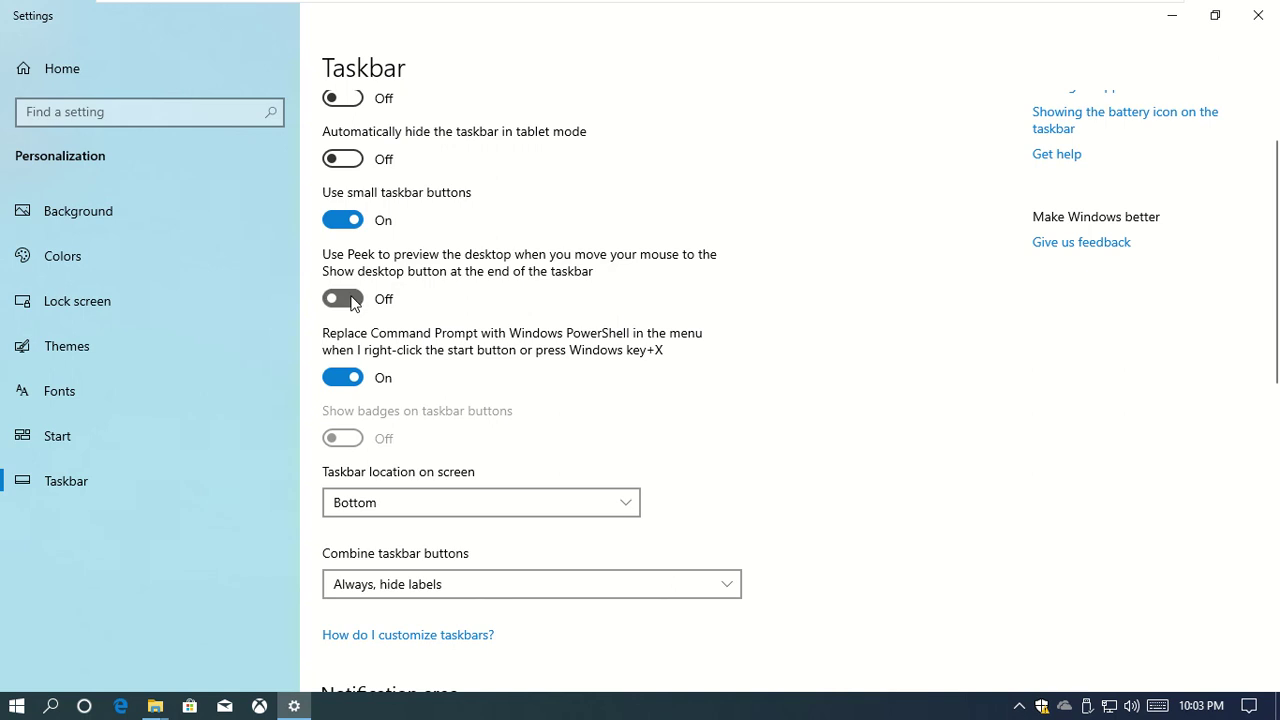
pyautogui.moveTo(1277, 705)
# Step: Try the taskbar location on screen as Left and as Top, and return it to Bottom
pyautogui.scroll(-2, 770, 443)
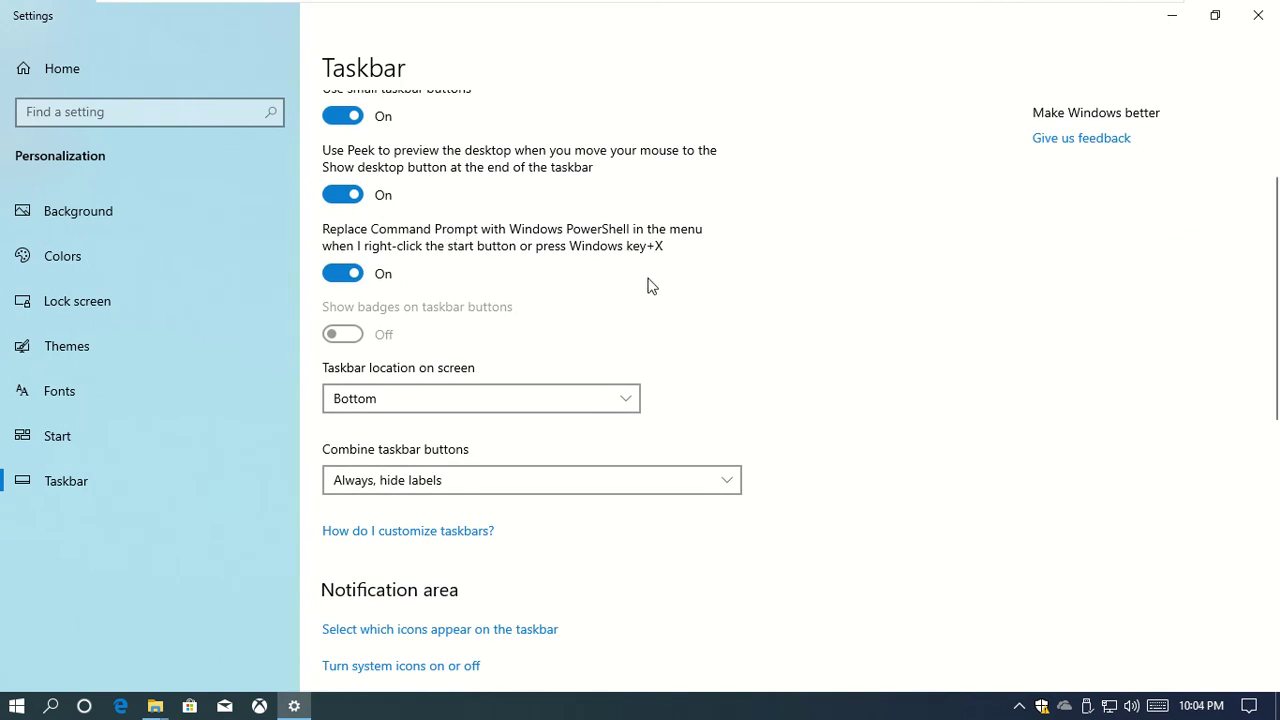
pyautogui.scroll(-2, 648, 285)
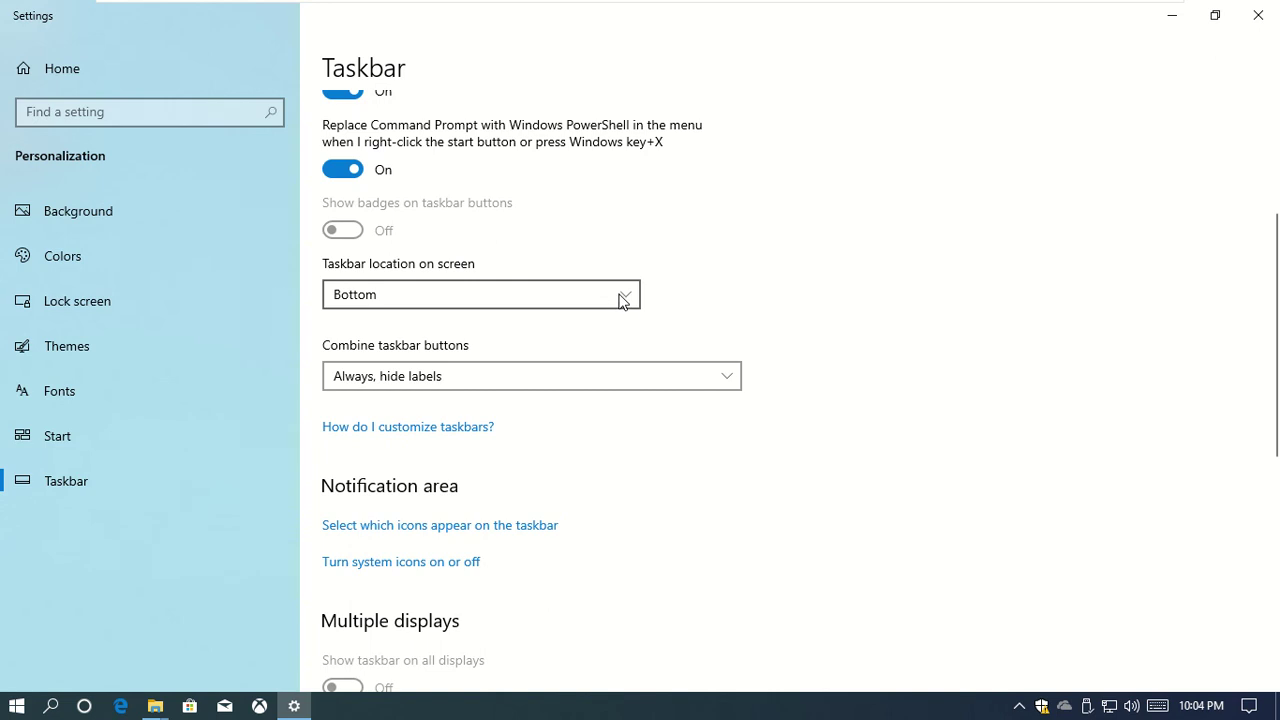
pyautogui.click(621, 296)
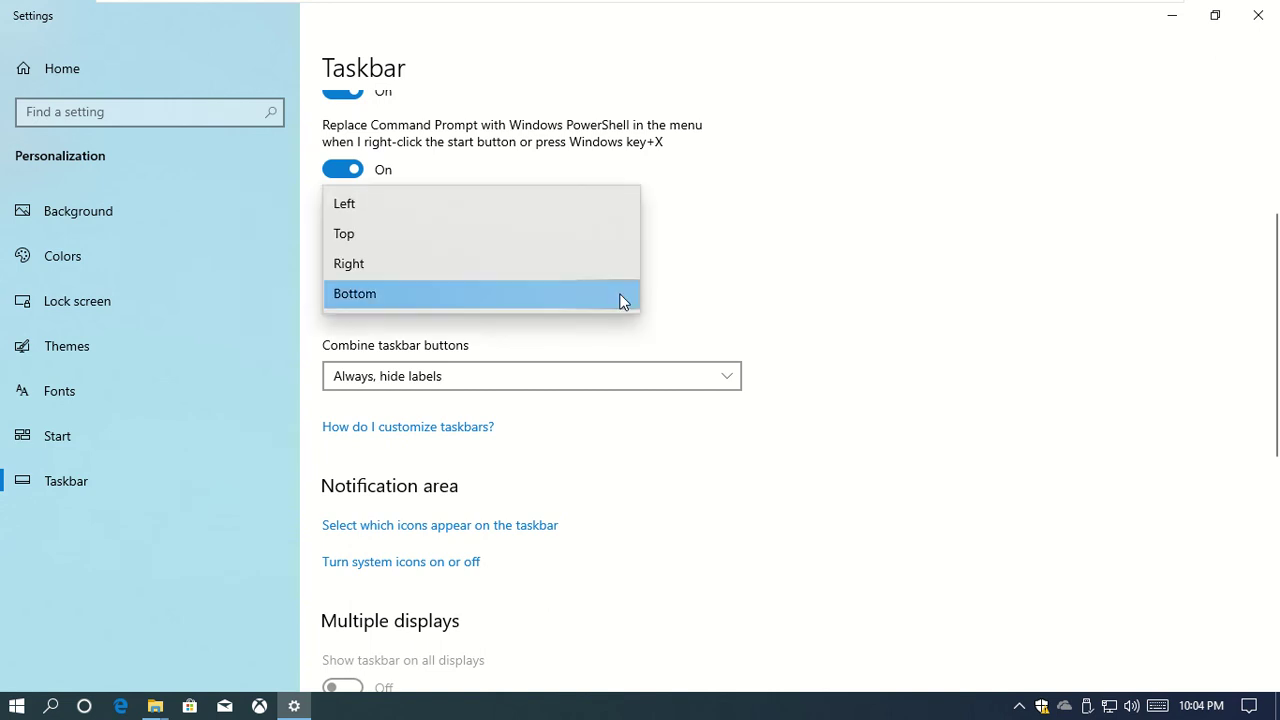
pyautogui.click(352, 205)
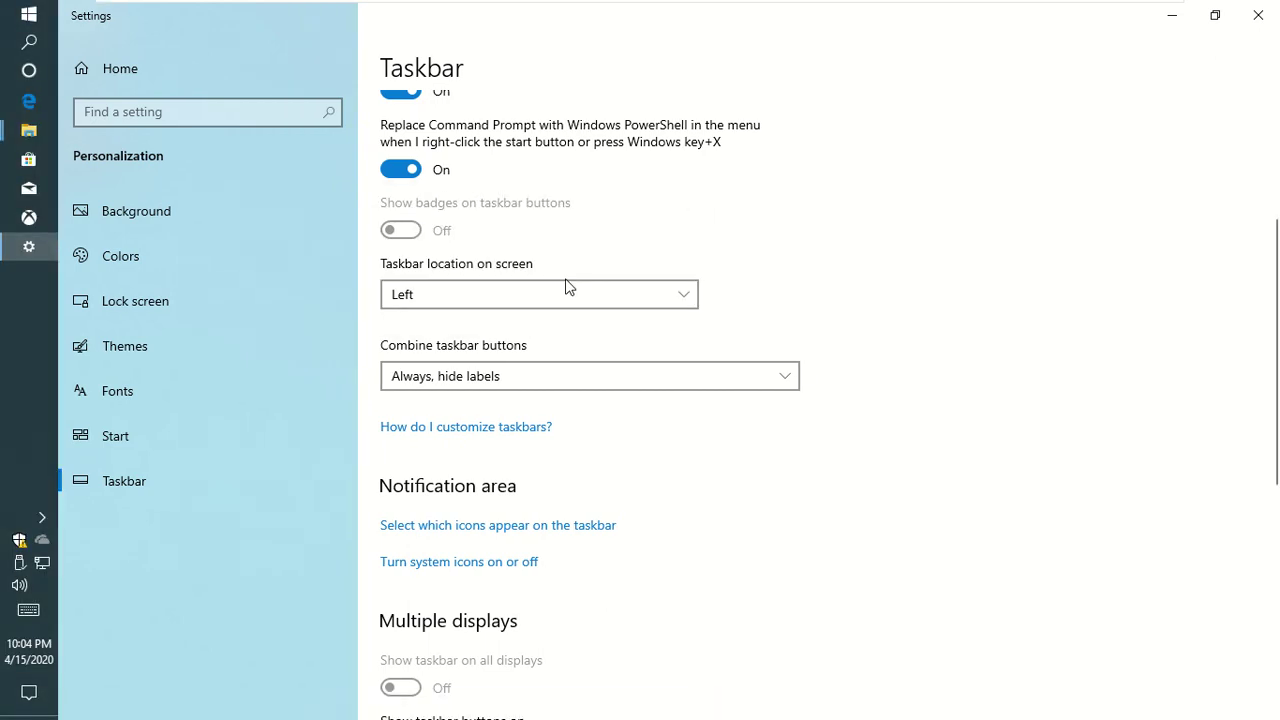
pyautogui.click(683, 299)
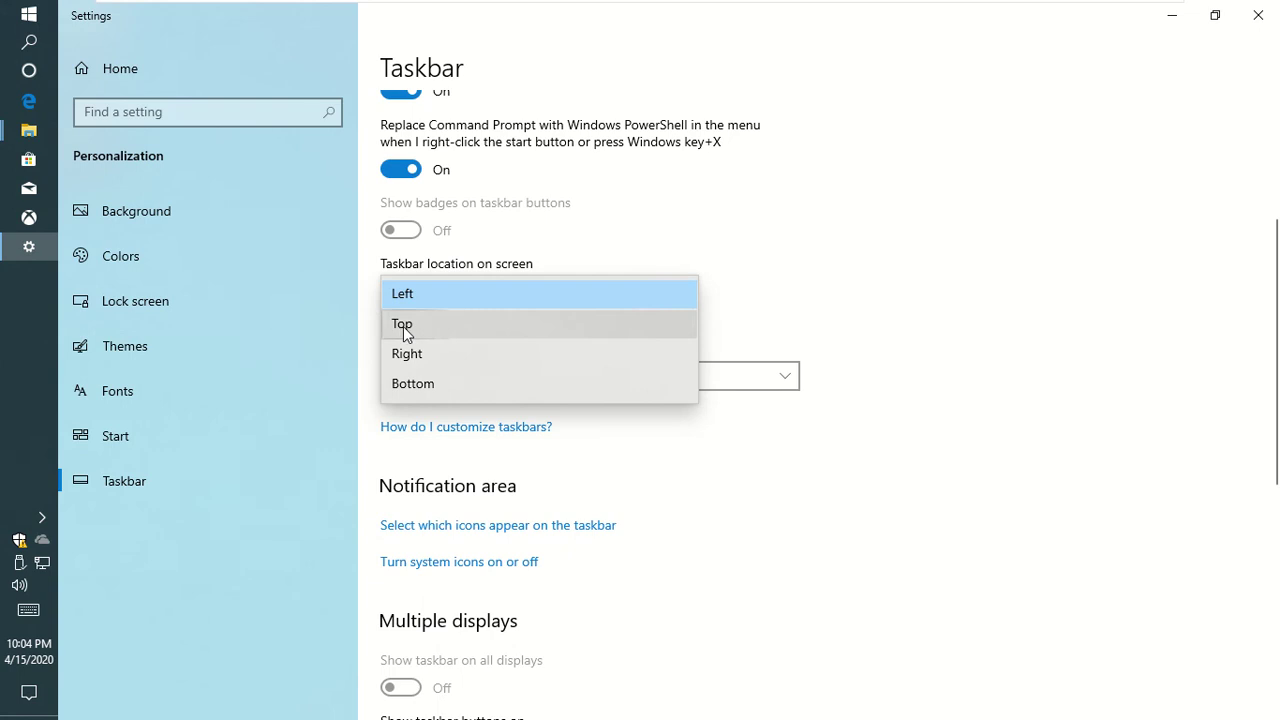
pyautogui.click(403, 326)
pyautogui.click(611, 333)
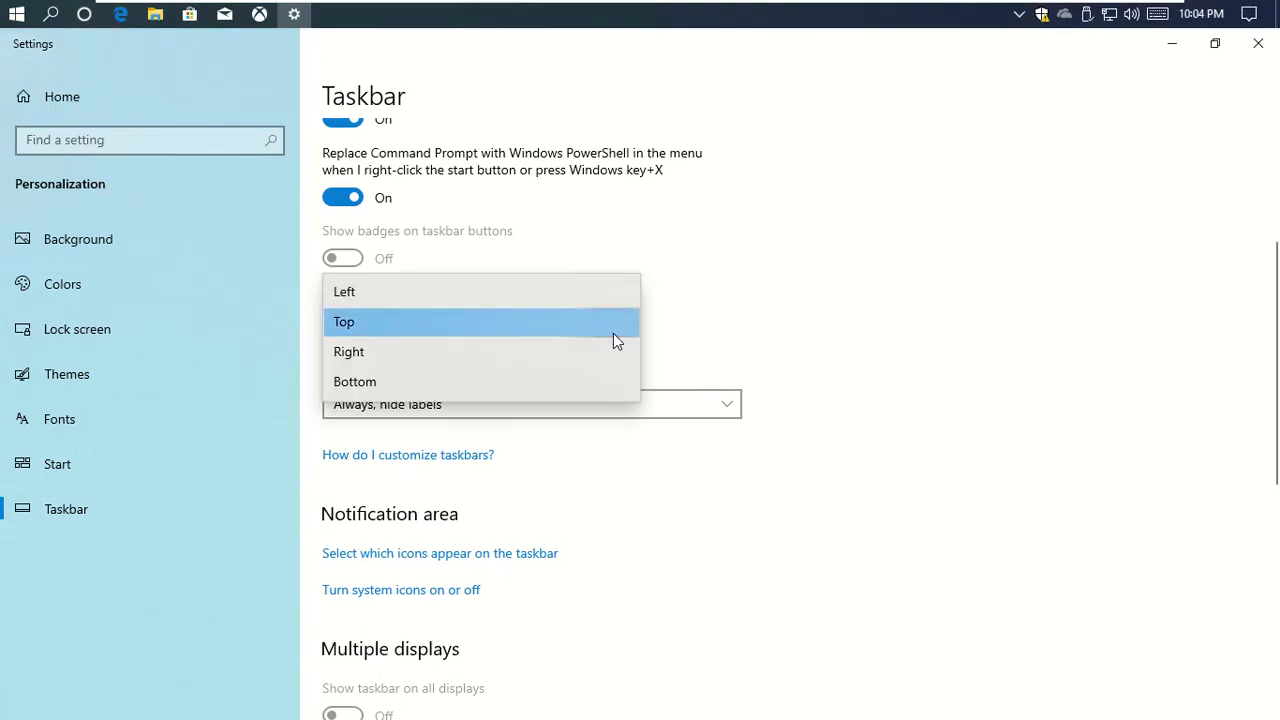
pyautogui.click(359, 381)
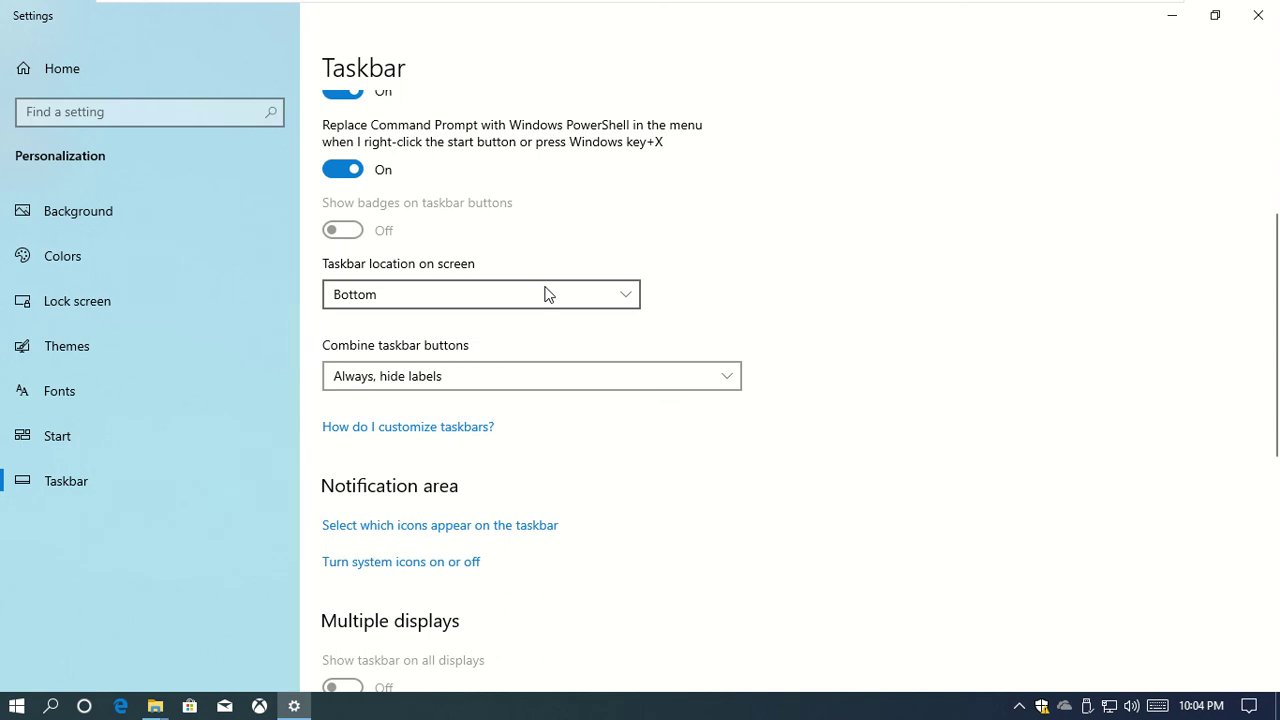
# Step: Try combining taskbar buttons only when the taskbar is full, and return the setting to "Always, hide labels"
pyautogui.click(643, 375)
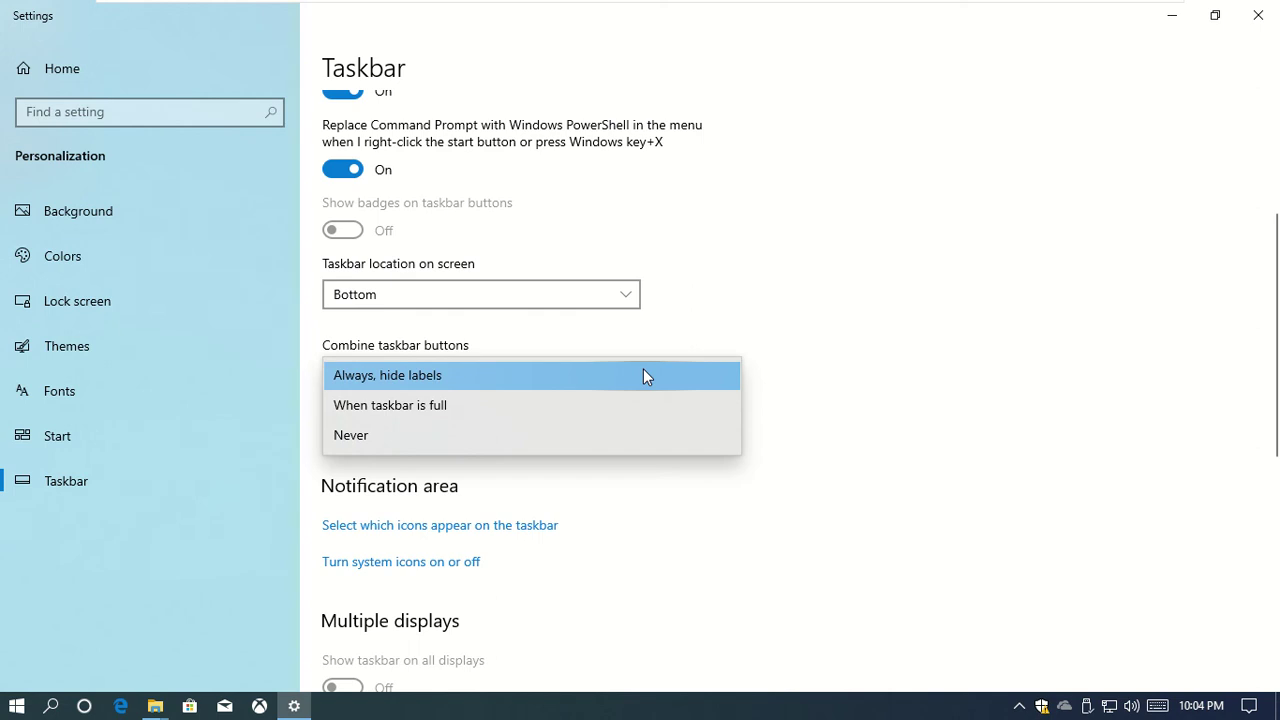
pyautogui.click(643, 375)
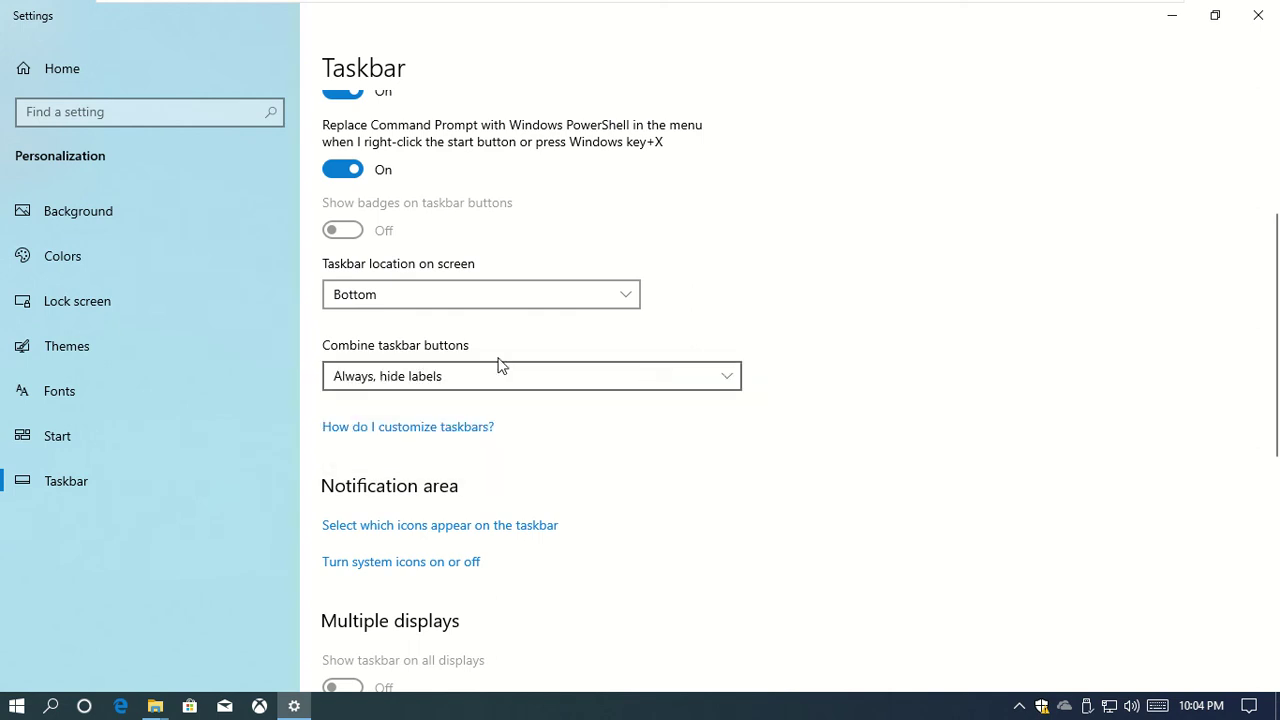
pyautogui.click(420, 379)
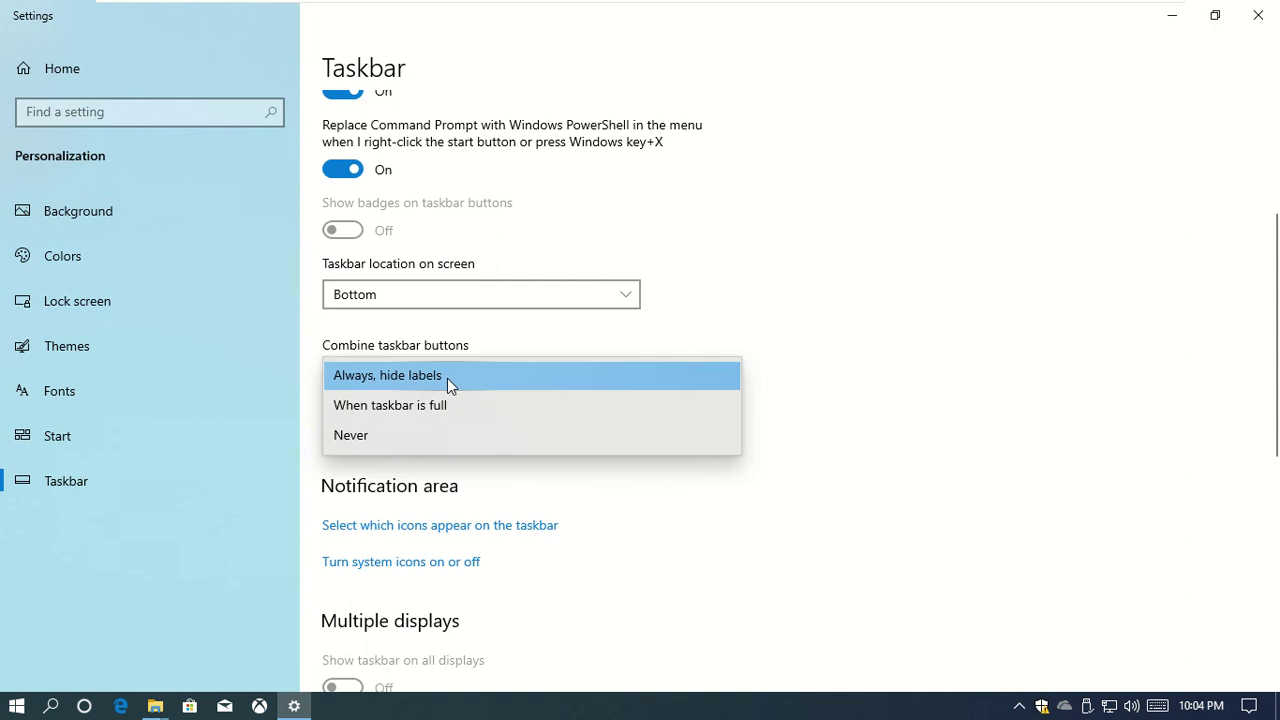
pyautogui.click(447, 402)
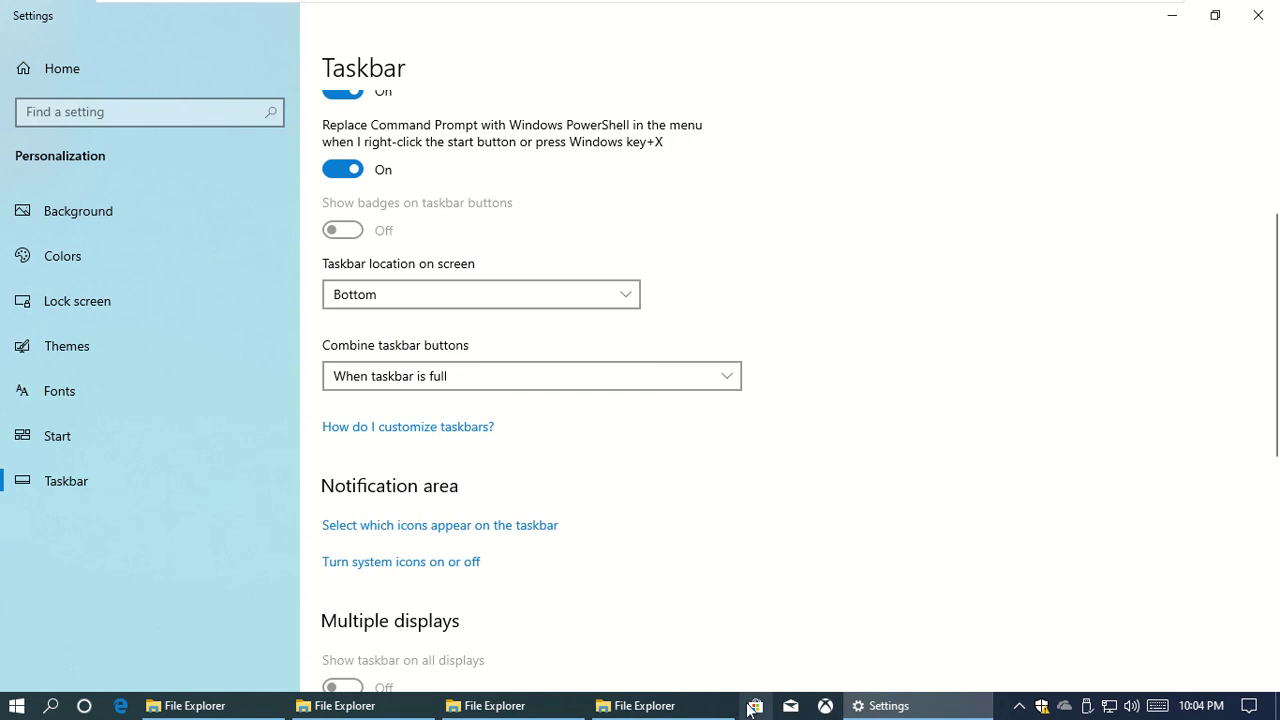
pyautogui.click(724, 379)
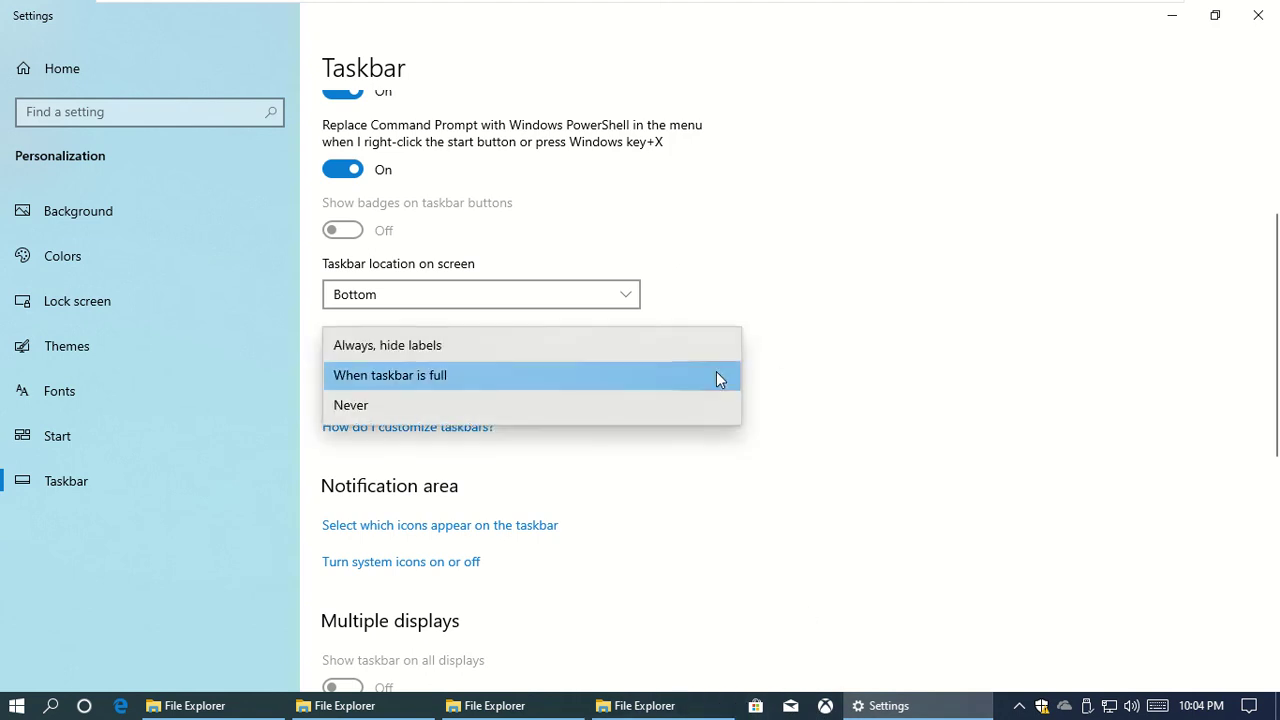
pyautogui.click(398, 344)
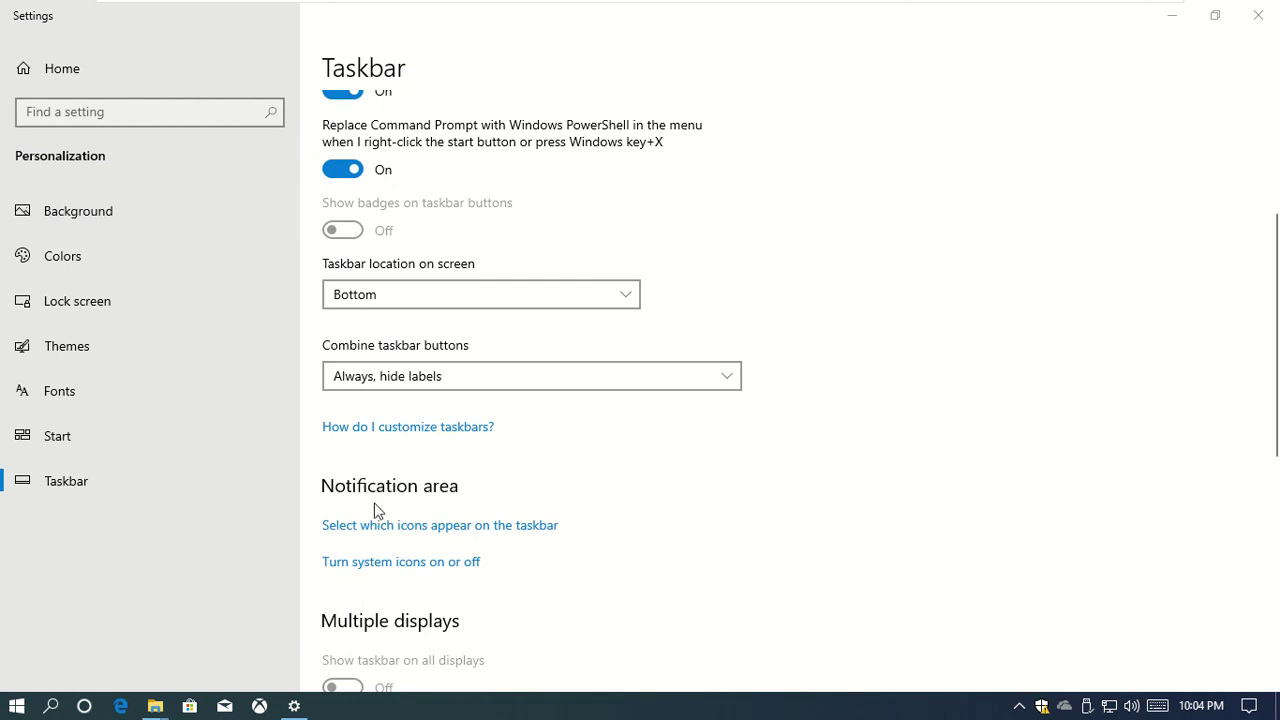
# Step: In the selection of icons that appear on the taskbar, turn off the Windows Security notification icon
pyautogui.click(531, 530)
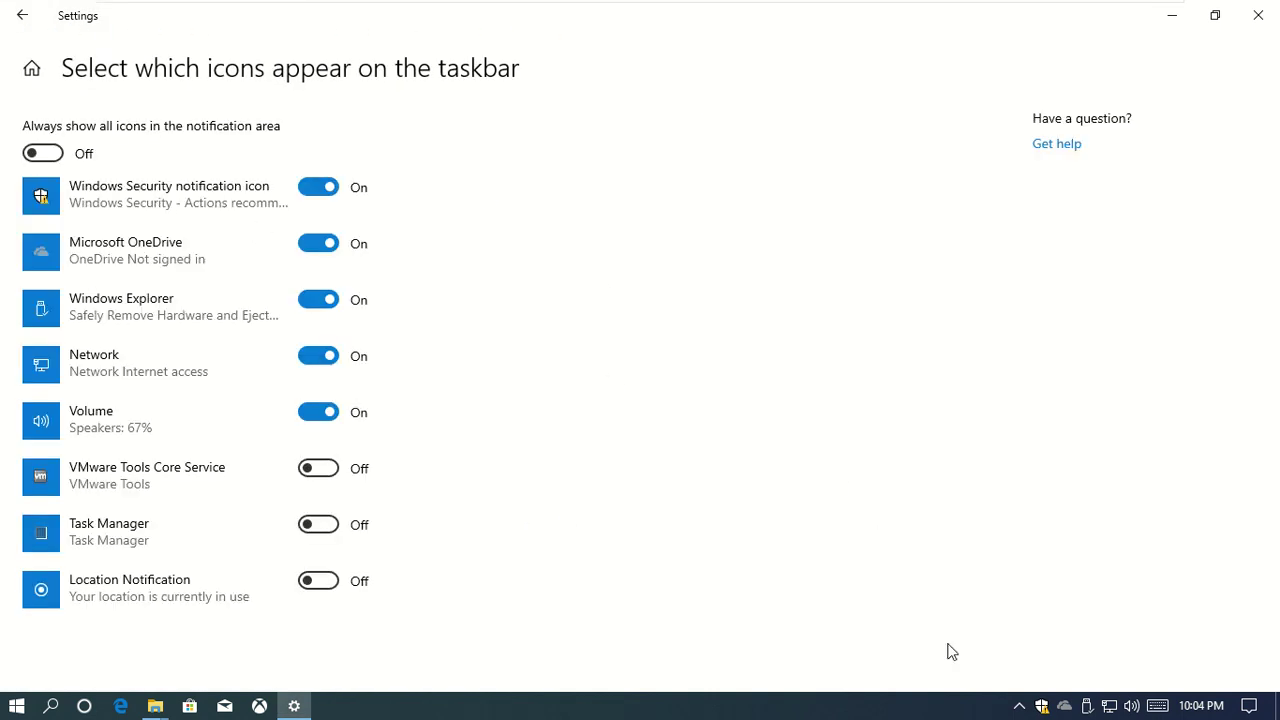
pyautogui.click(318, 189)
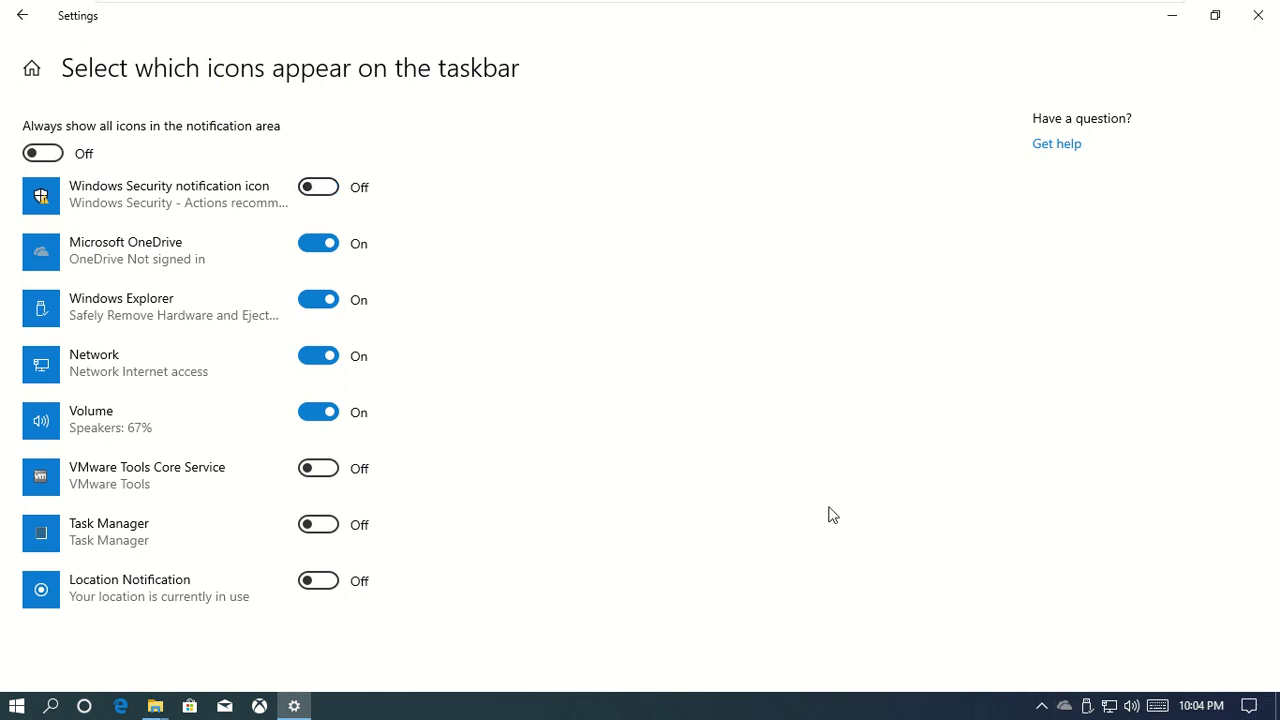
# Step: Turn off the Microsoft OneDrive taskbar icon, and try the Volume icon off before switching it back on
pyautogui.click(309, 252)
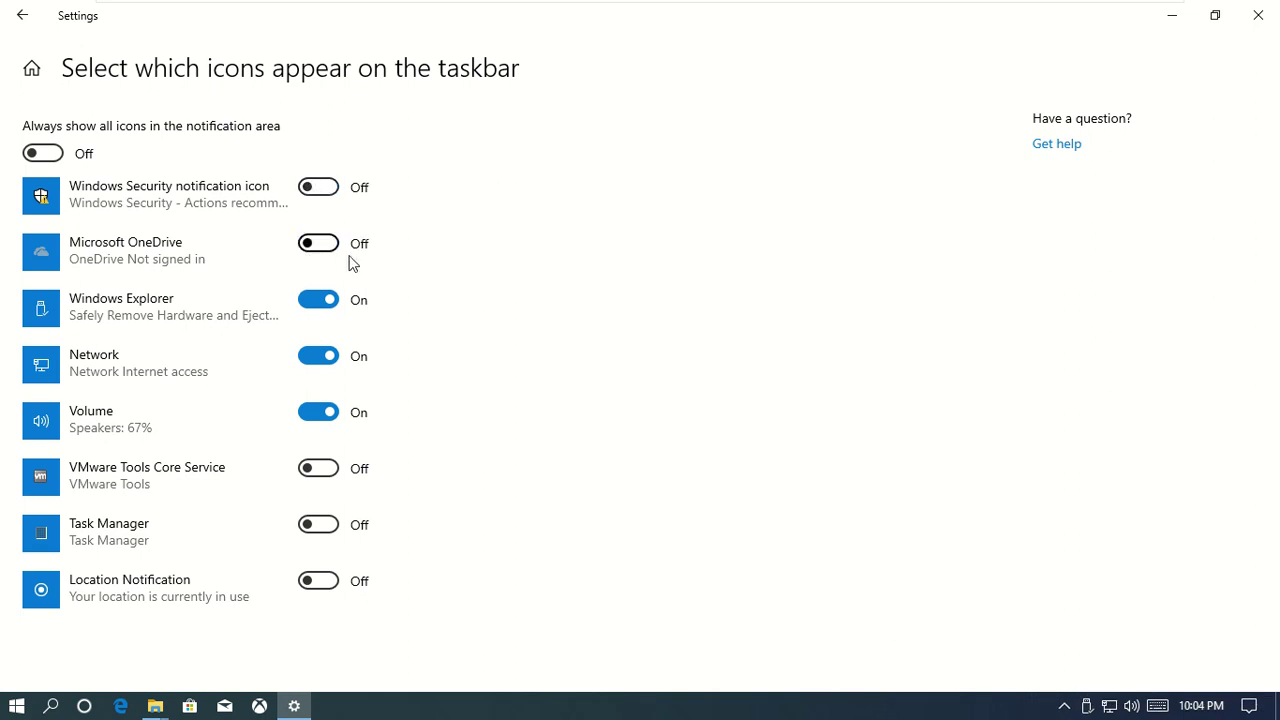
pyautogui.click(311, 421)
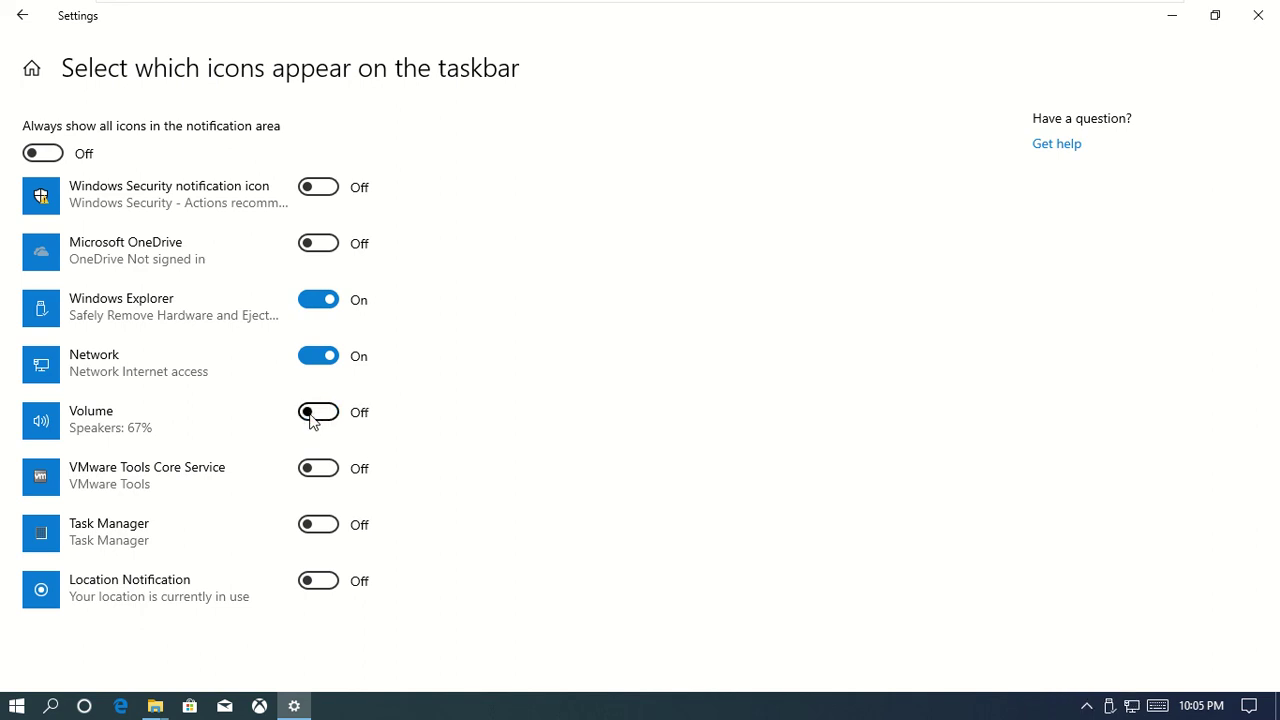
pyautogui.click(336, 420)
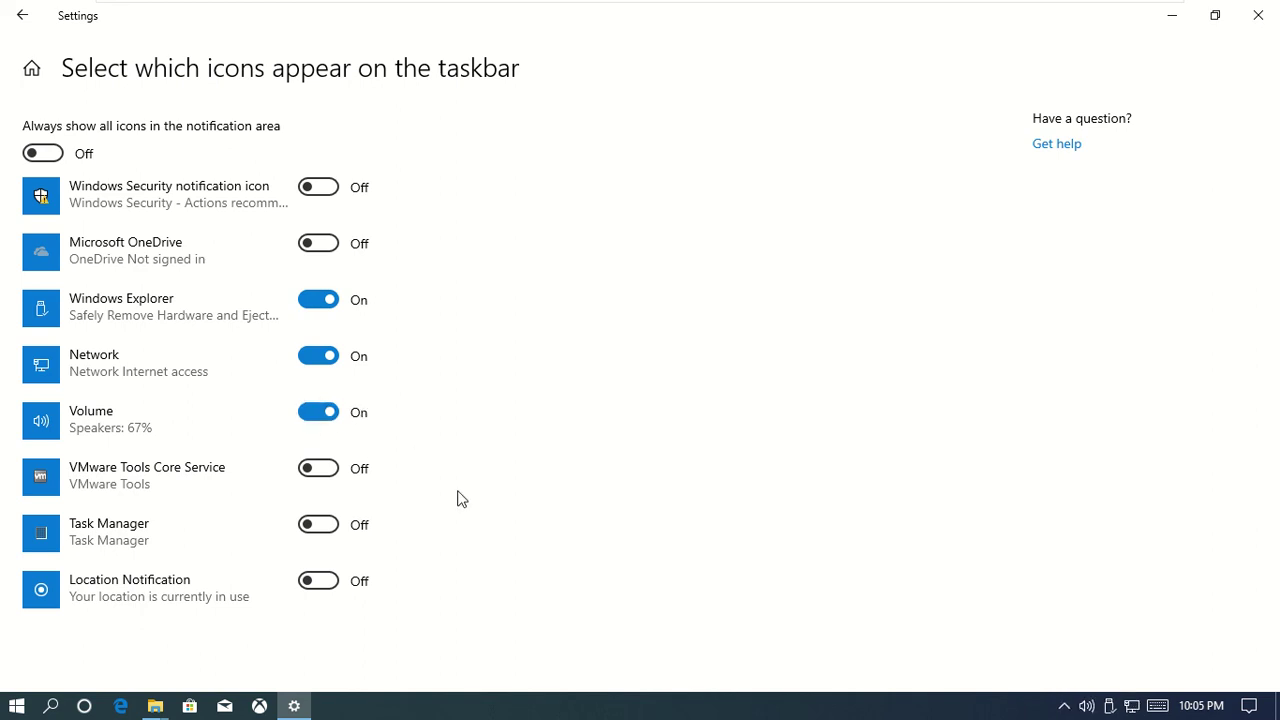
# Step: Try turning on the Location Notification icon, check the hidden notification icons, and turn Location Notification off again
pyautogui.click(322, 582)
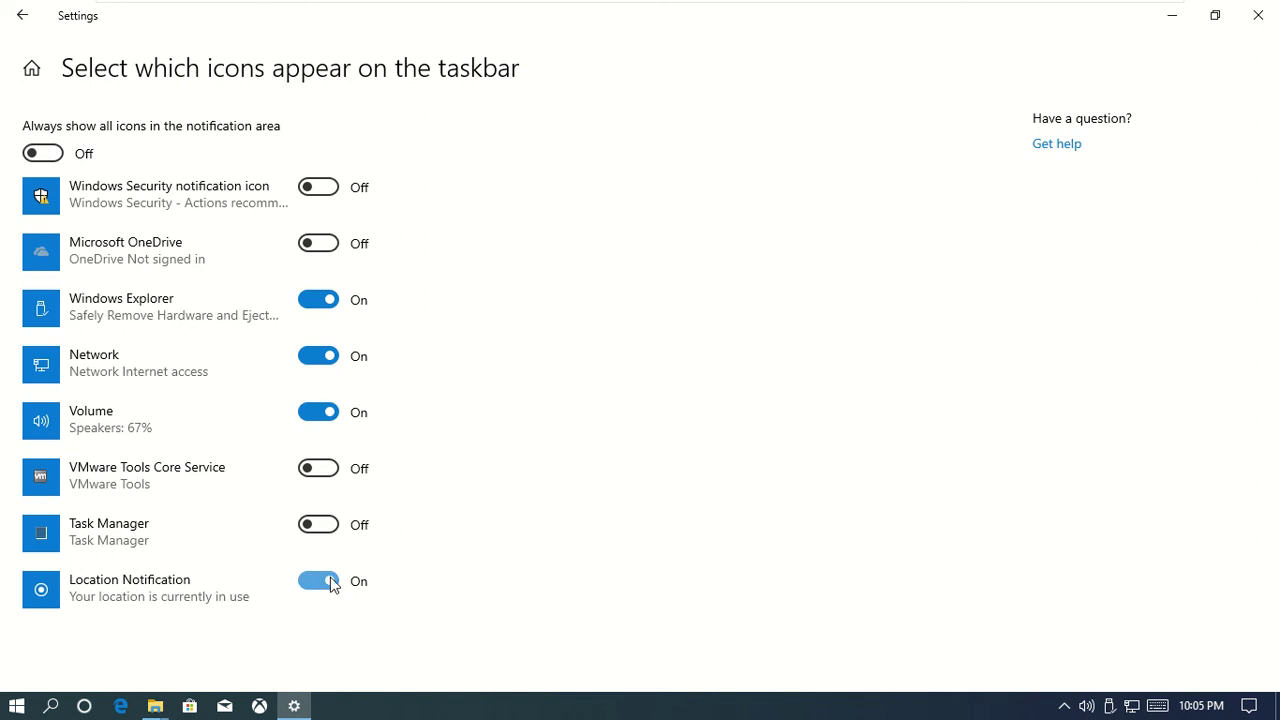
pyautogui.click(1065, 706)
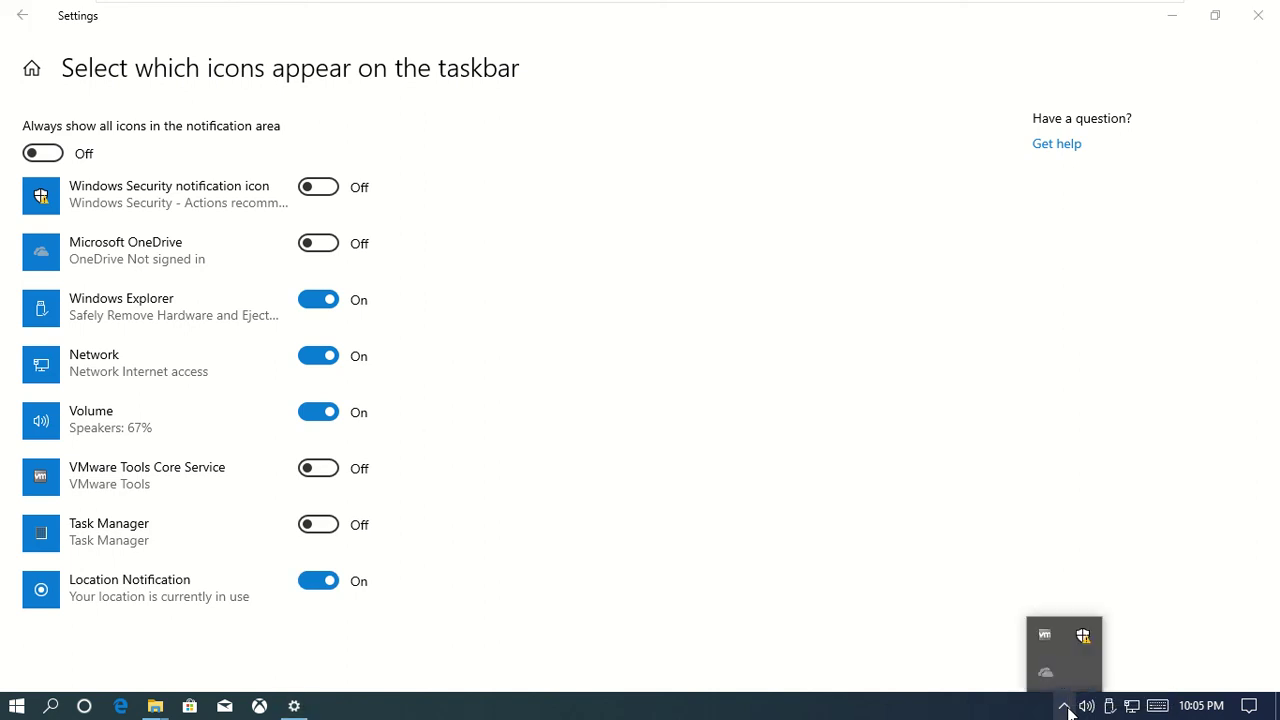
pyautogui.click(1066, 707)
pyautogui.click(1065, 707)
pyautogui.click(1066, 707)
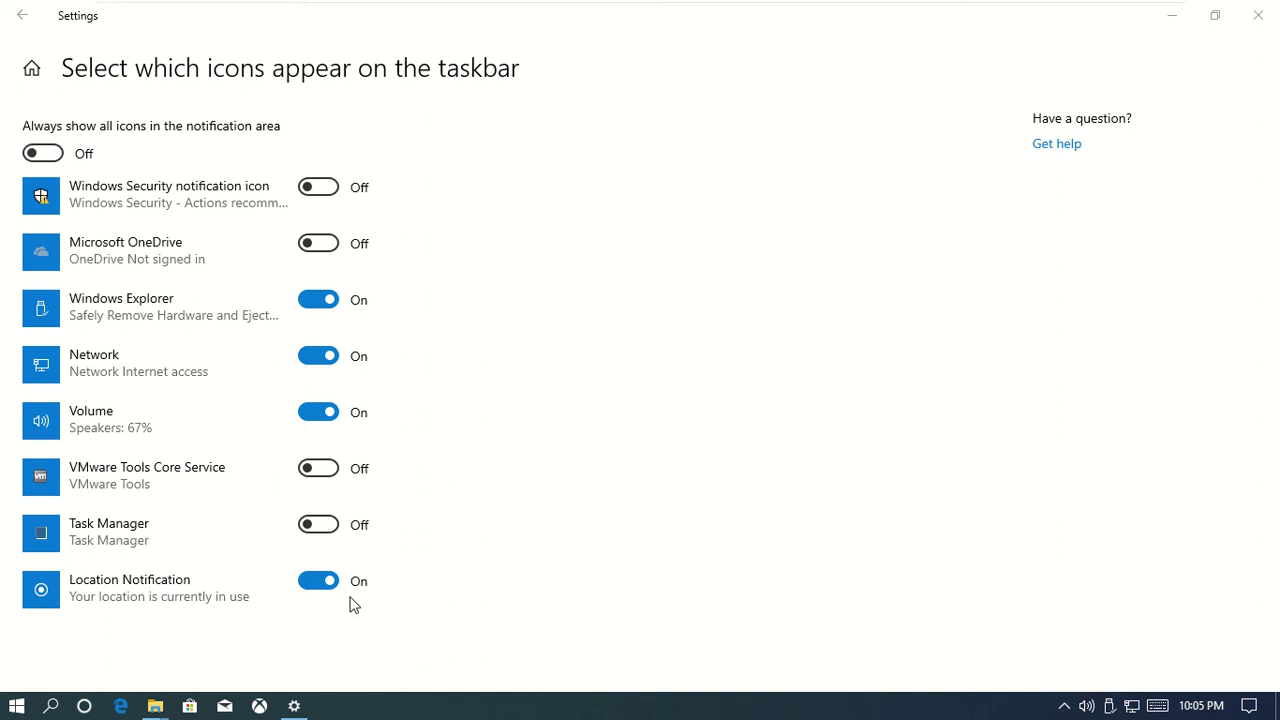
pyautogui.click(325, 583)
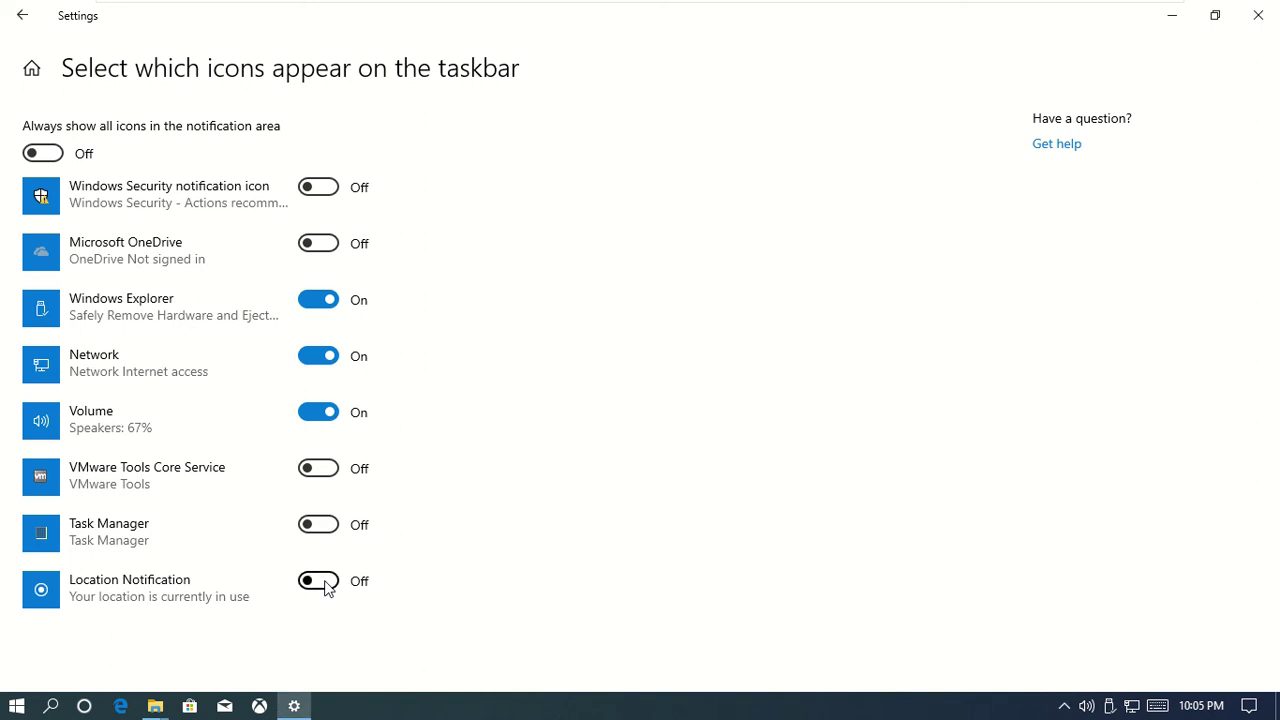
# Step: In the settings for turning system icons on or off, try Action Center off and switch it back on
pyautogui.click(31, 22)
pyautogui.scroll(-4, 737, 506)
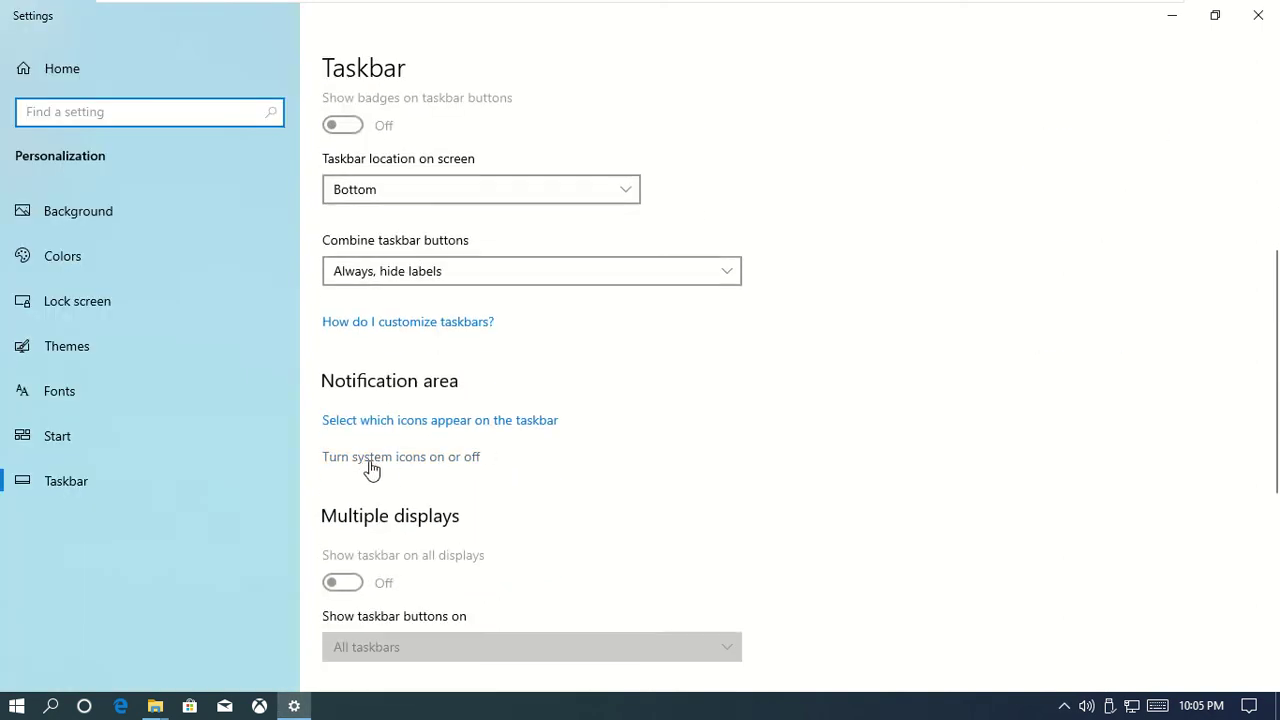
pyautogui.click(410, 458)
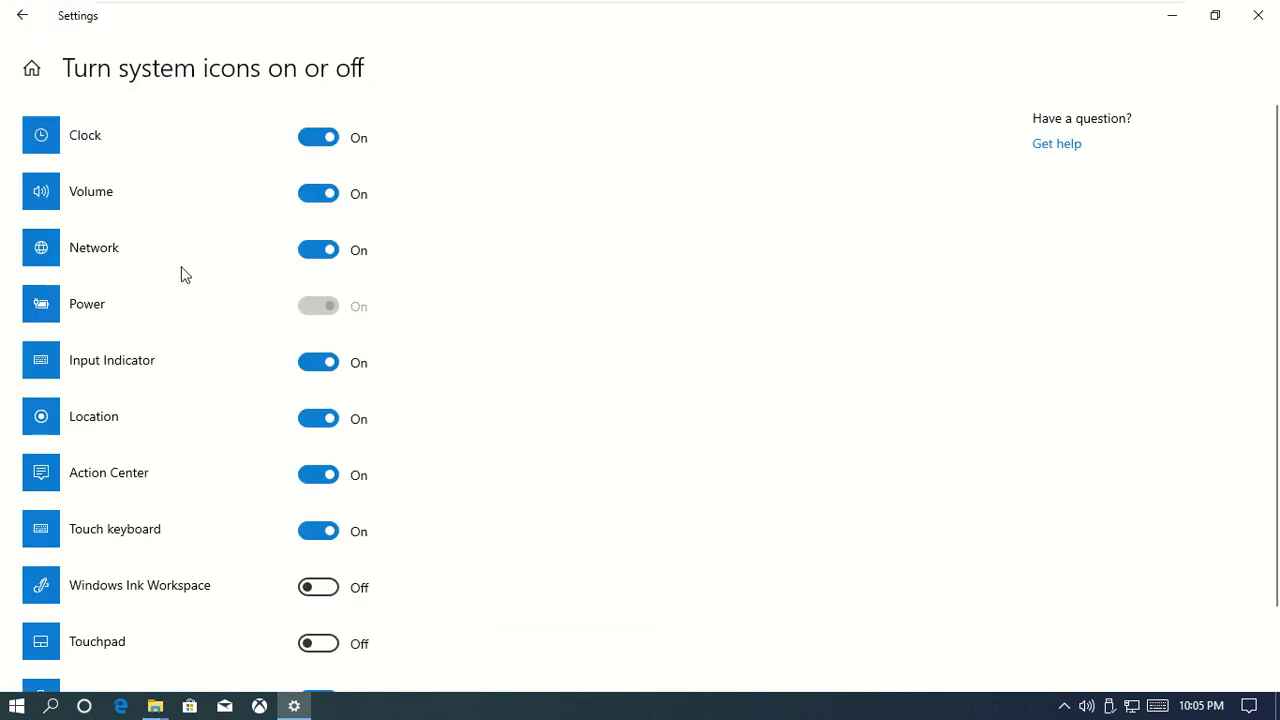
pyautogui.scroll(-2, 106, 337)
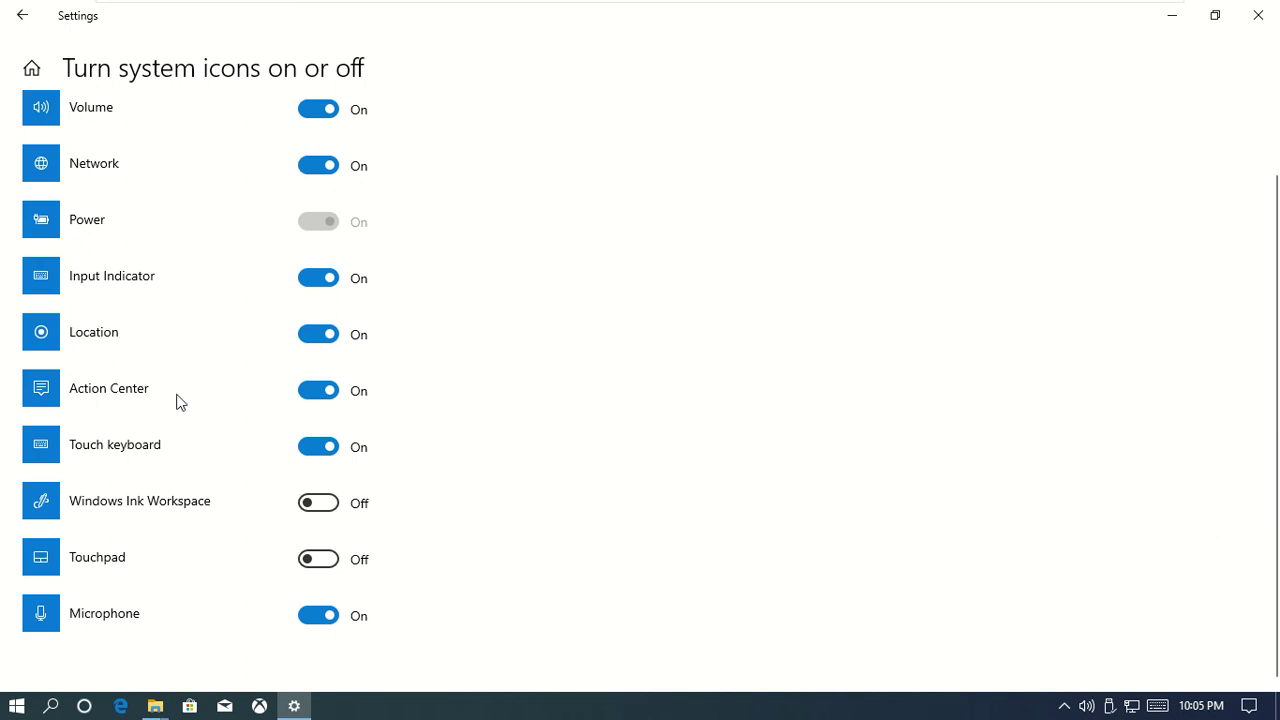
pyautogui.click(305, 390)
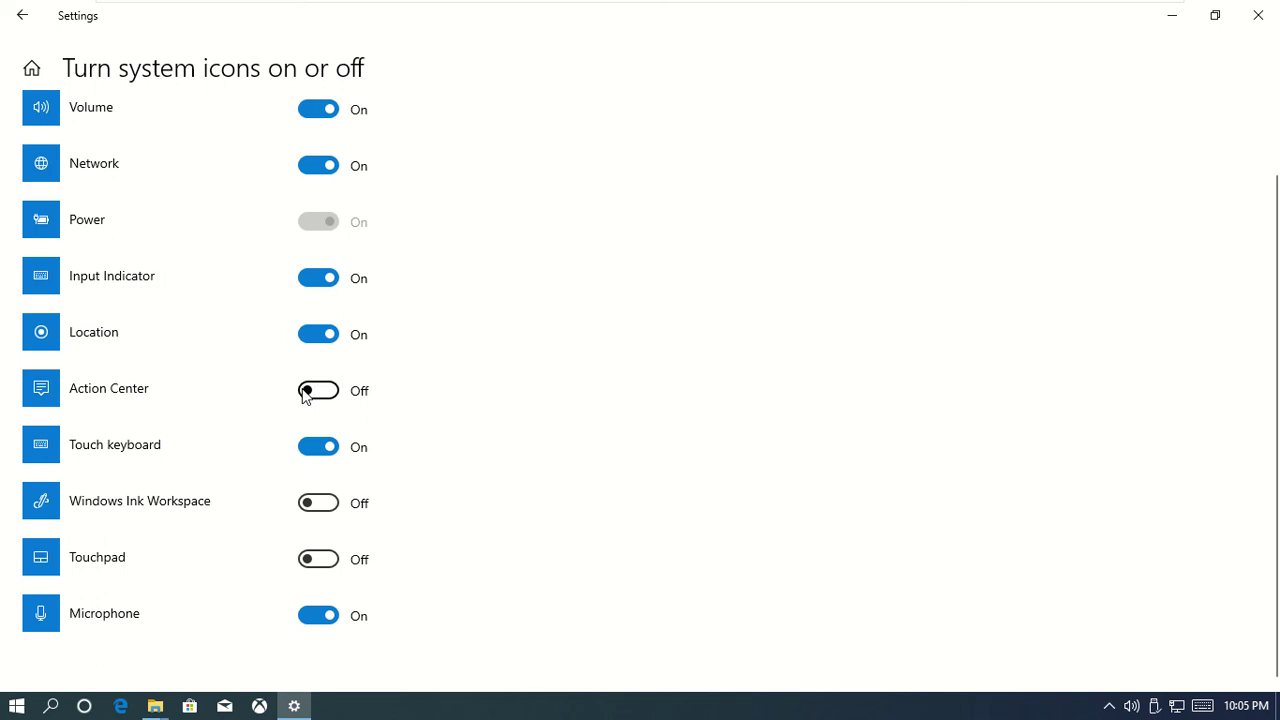
pyautogui.click(346, 395)
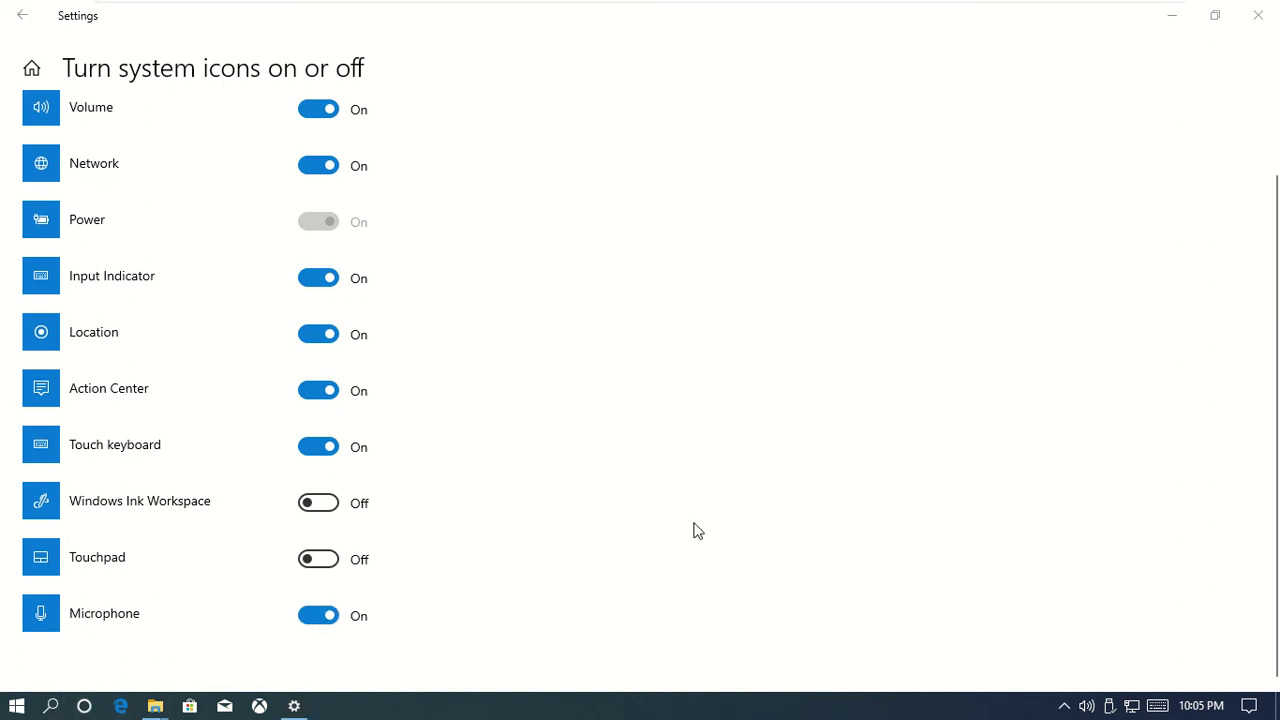
# Step: Return to the Taskbar settings, review the Multiple displays and People options, and close Settings
pyautogui.click(12, 28)
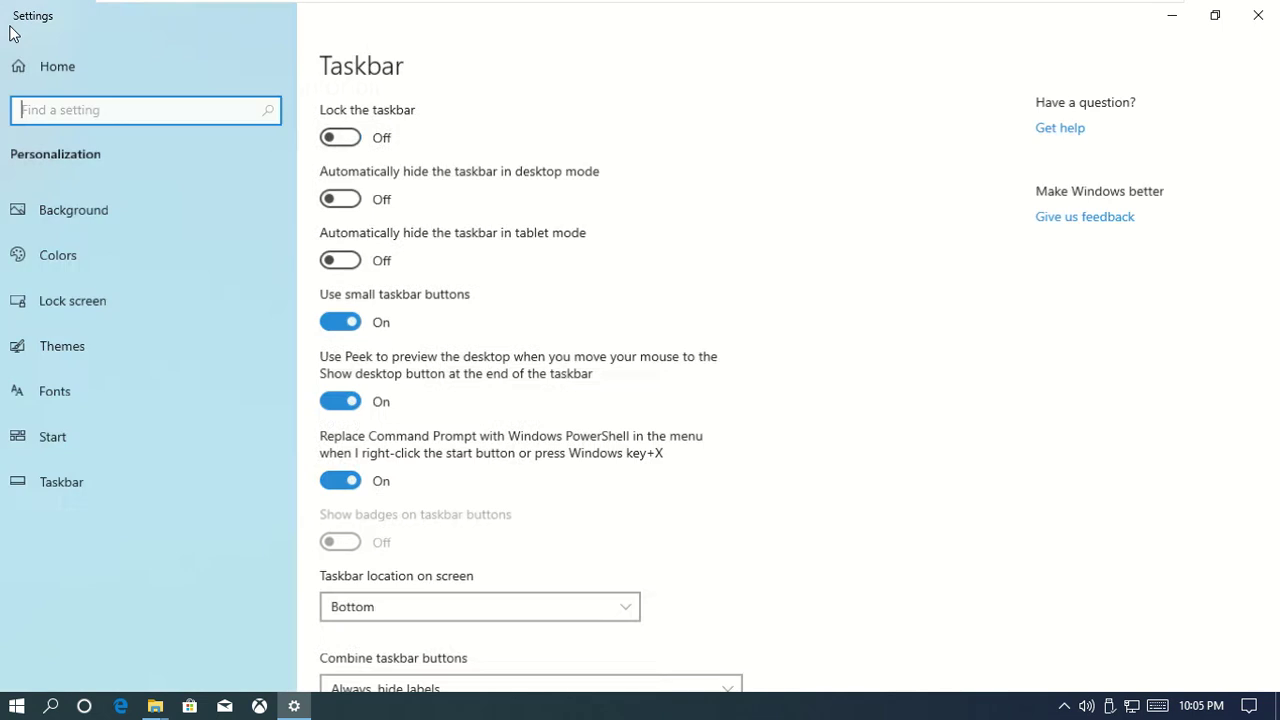
pyautogui.scroll(-10, 816, 476)
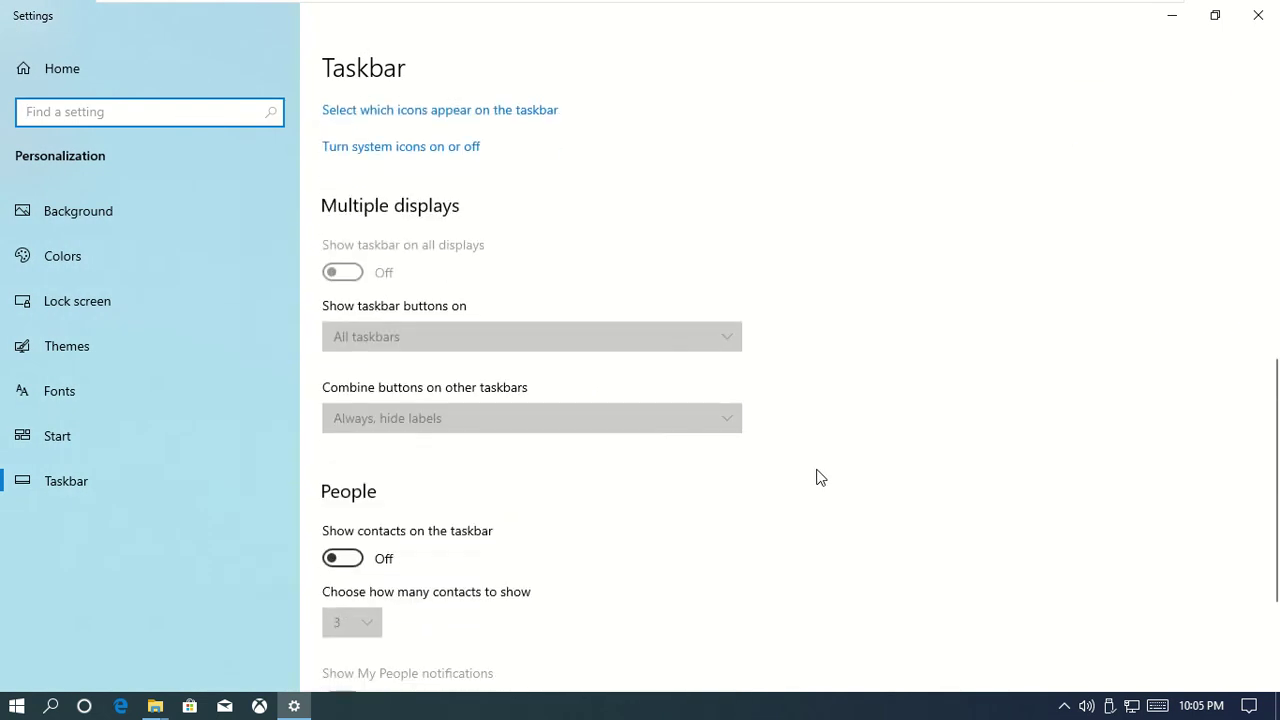
pyautogui.scroll(-3, 816, 476)
pyautogui.scroll(13, 819, 472)
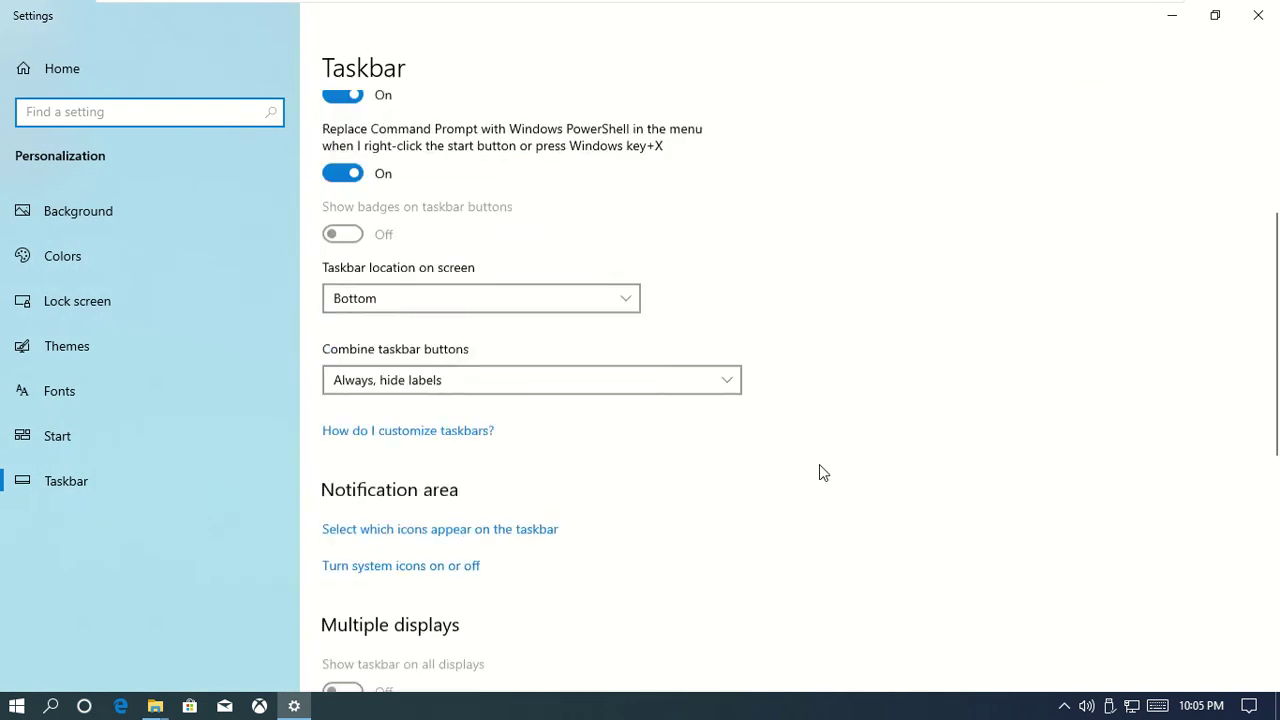
pyautogui.click(1270, 18)
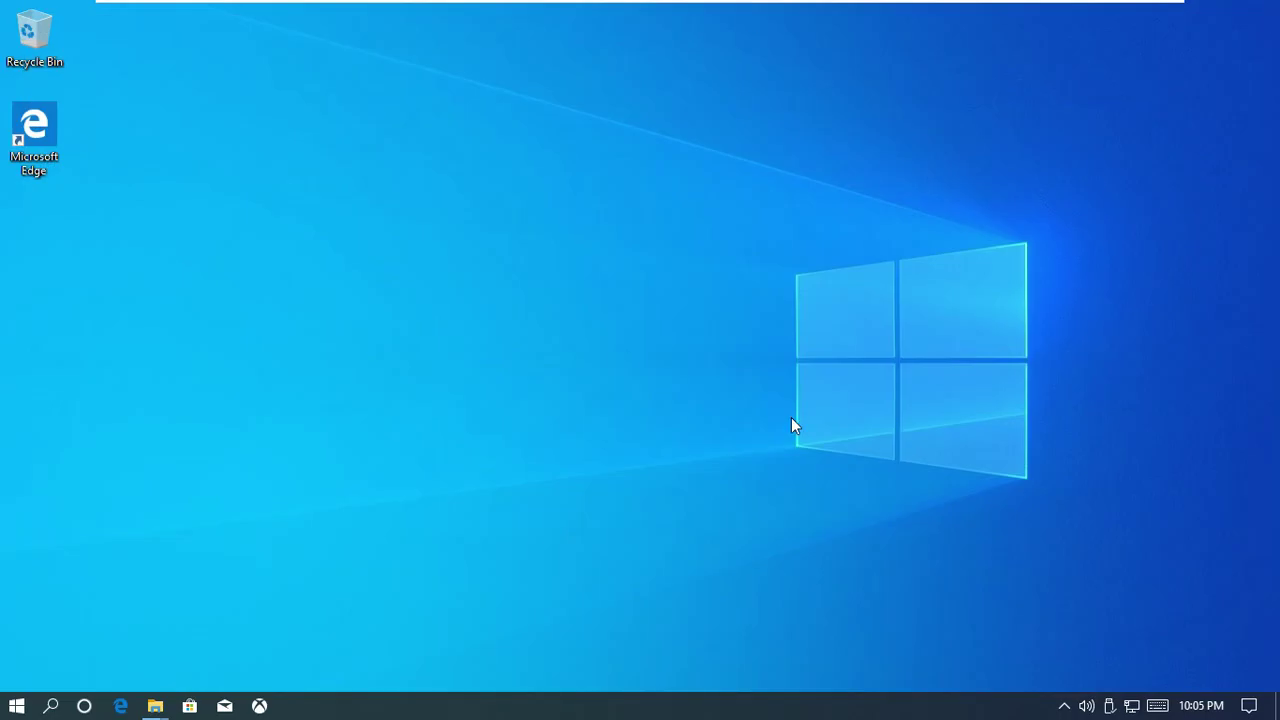